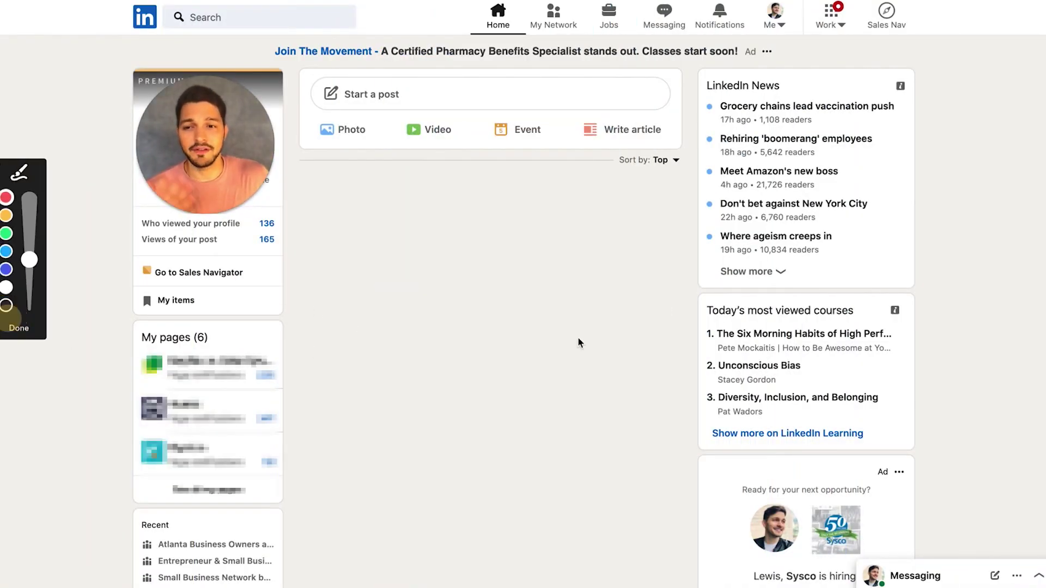
drag(900, 53, 767, 244)
mouse_move(878, 65)
mouse_down()
mouse_move(895, 48)
mouse_move(914, 79)
mouse_up()
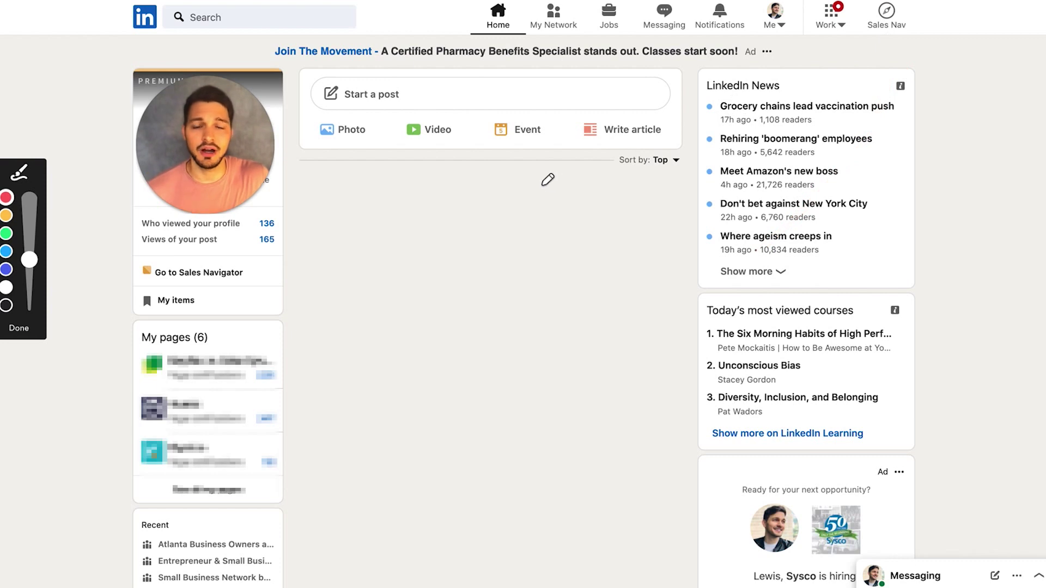
click(19, 329)
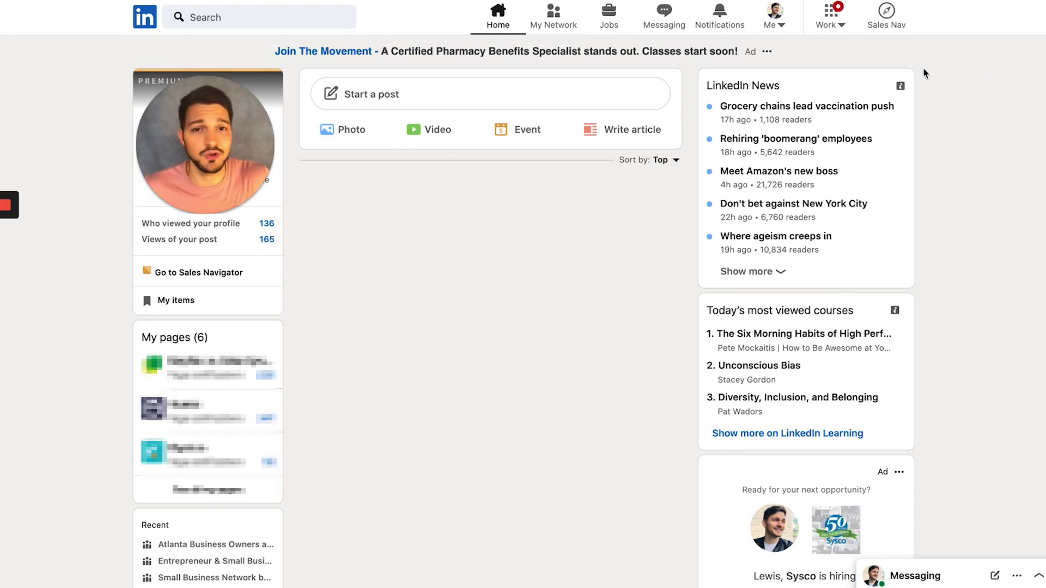
Step: Switch from LinkedIn to Sales Navigator and search leads and accounts for "vp of marketing"
click(883, 20)
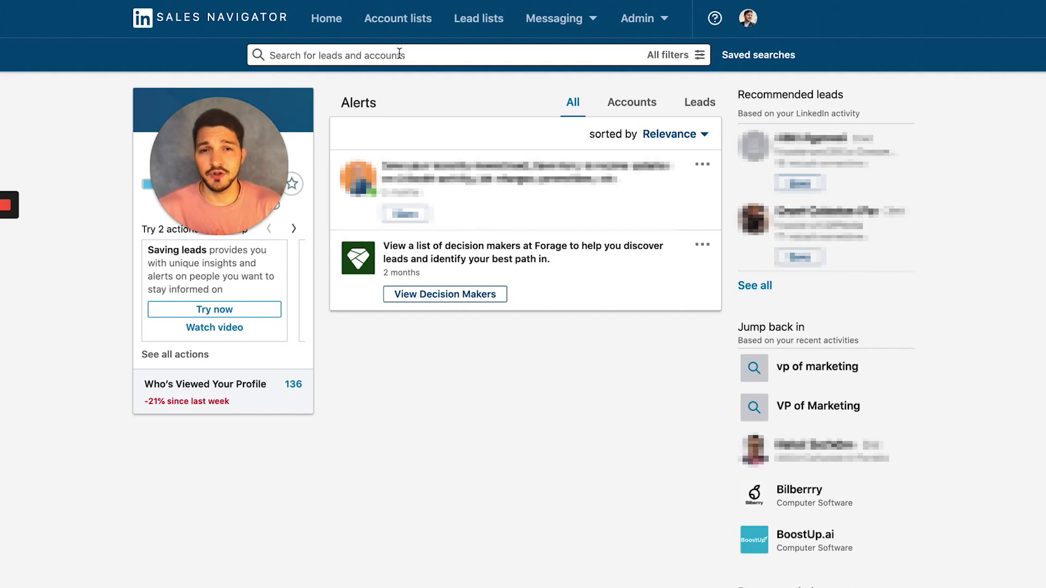
click(399, 54)
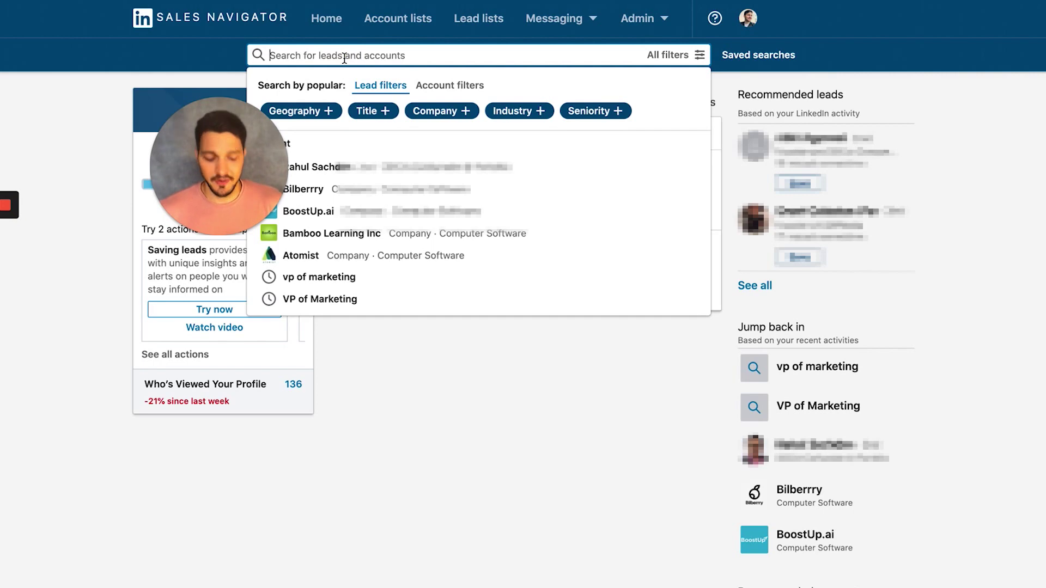
text(vp of marketing)
key(Return)
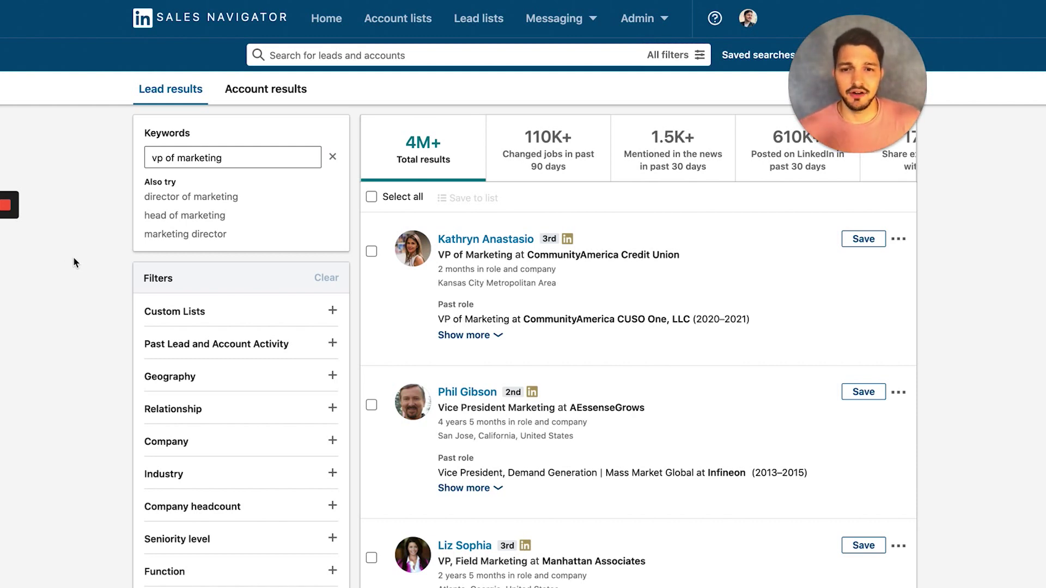
mouse_move(11, 302)
click(10, 323)
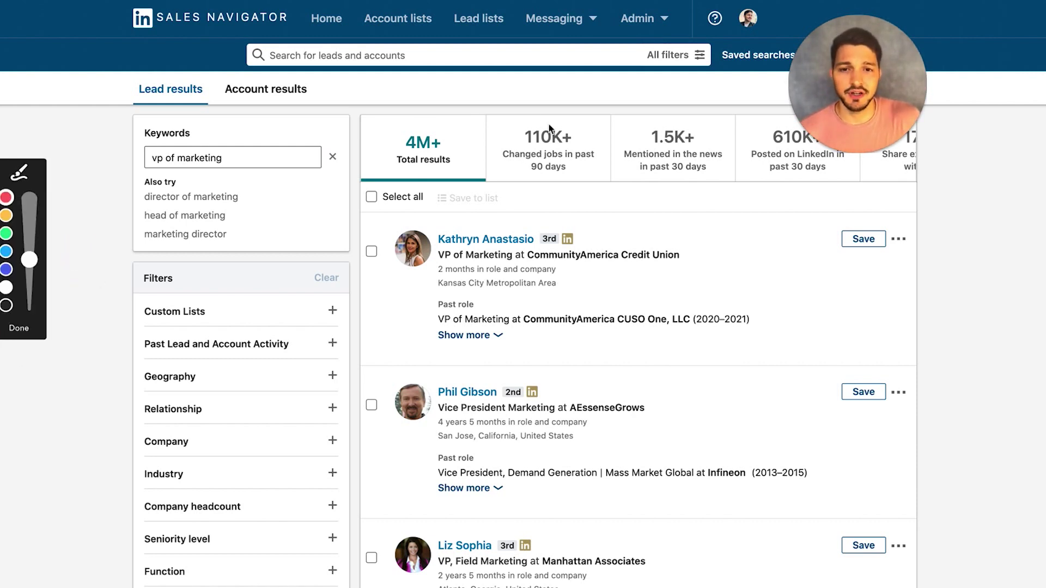
mouse_move(485, 111)
mouse_down()
mouse_move(355, 117)
mouse_move(355, 183)
mouse_move(479, 182)
mouse_move(496, 108)
mouse_up()
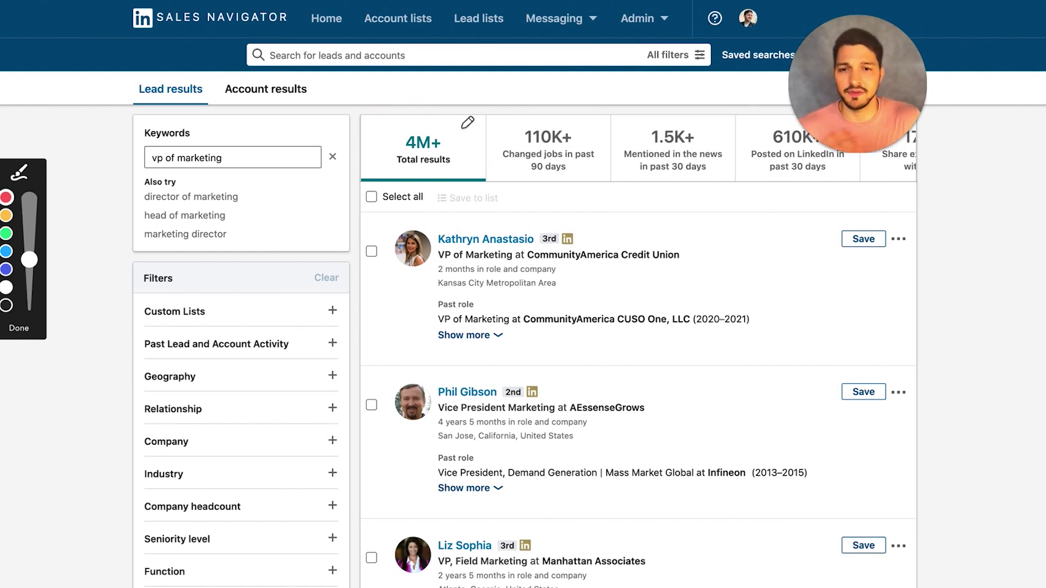
click(20, 329)
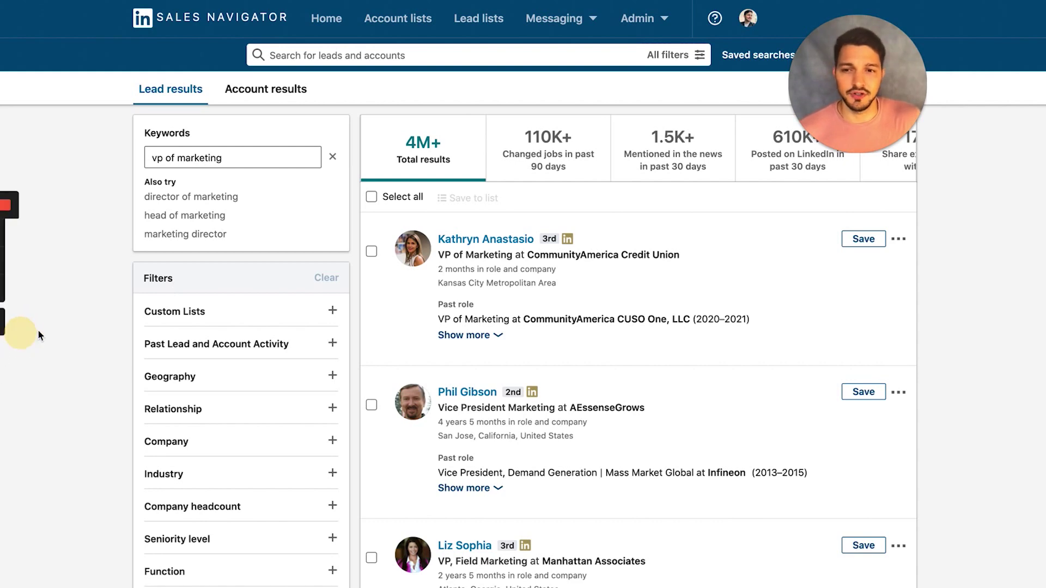
scroll(164, 207, down, 1)
scroll(261, 202, up, 1)
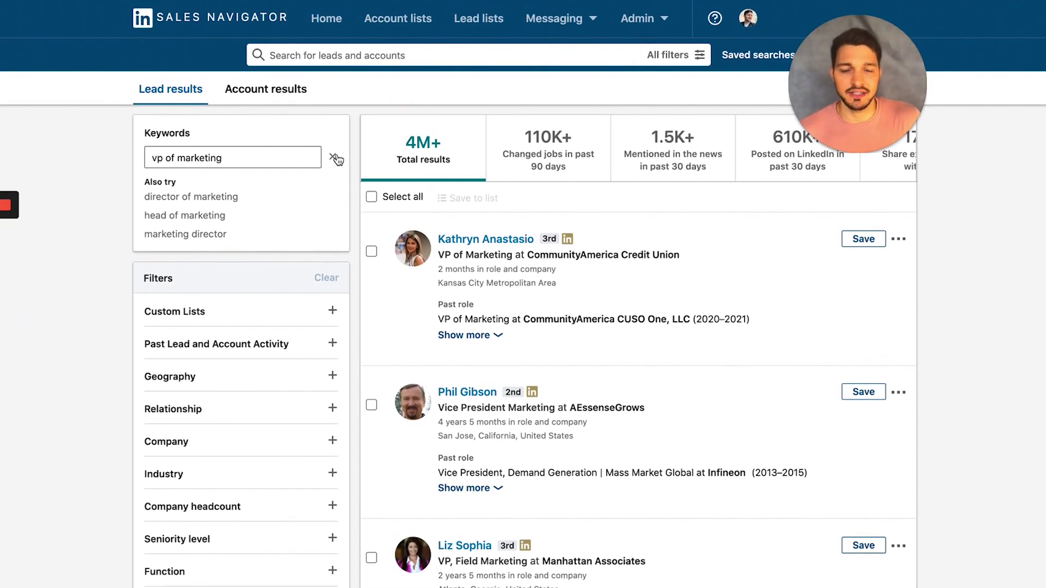
scroll(65, 253, down, 1)
scroll(190, 208, up, 1)
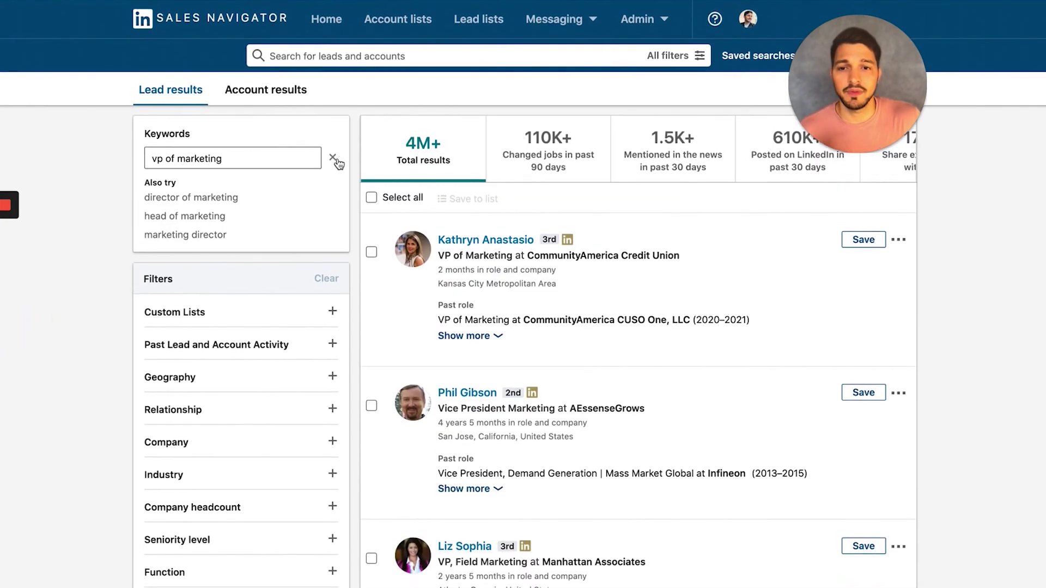
Step: Clear the lead search keyword and run the search again with "vp of marketing" as the keyword
click(332, 165)
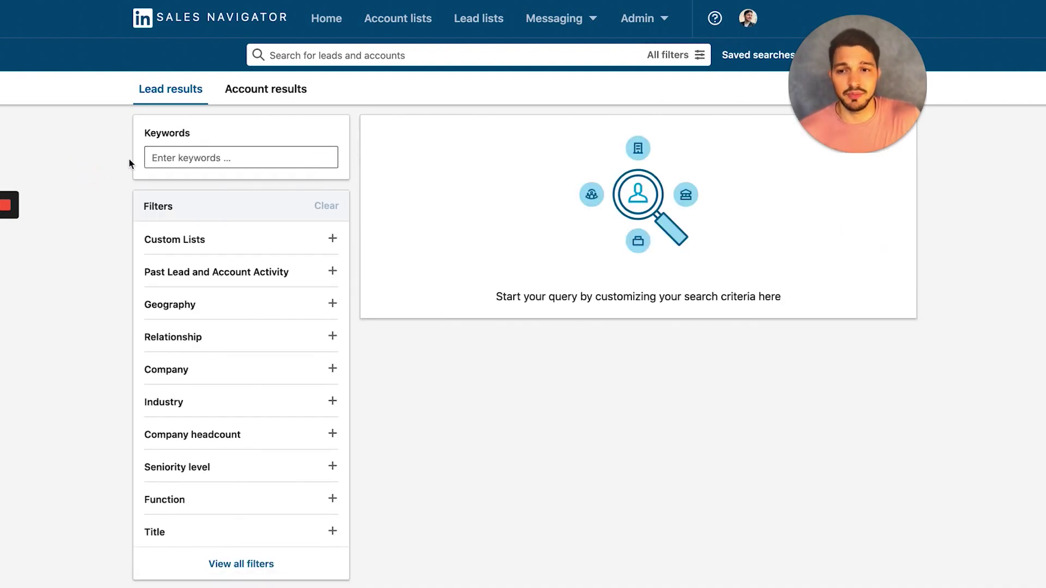
click(166, 158)
text(vp of marketing)
key(Return)
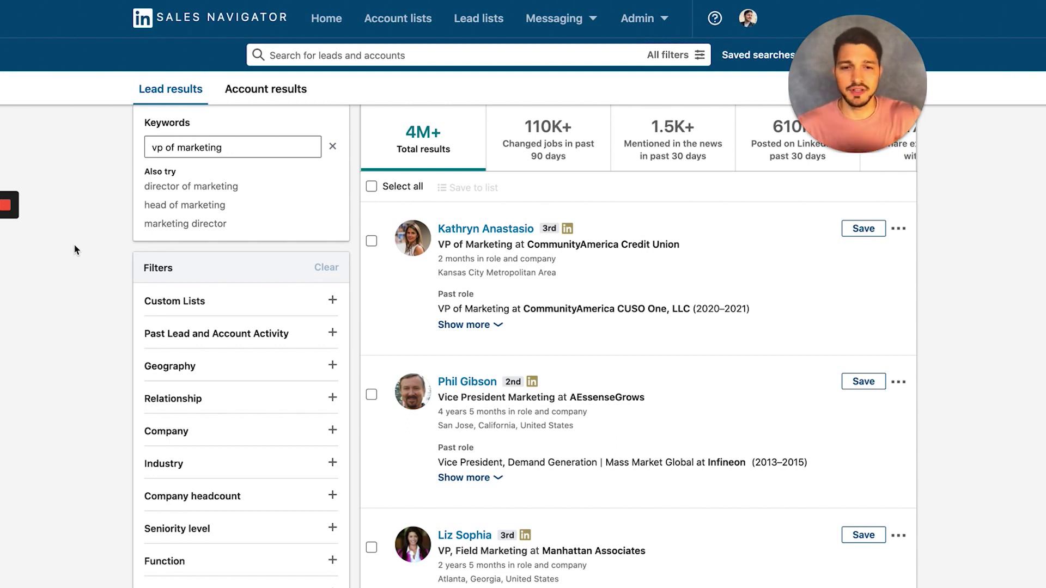
Step: Filter the lead results by geography to include the United States region
scroll(95, 242, up, 1)
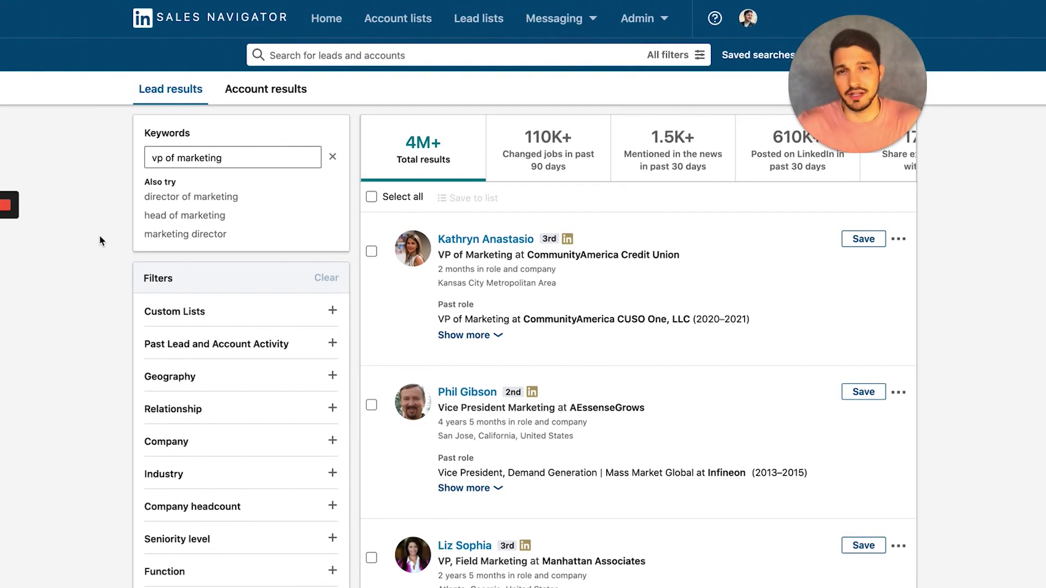
scroll(96, 238, down, 2)
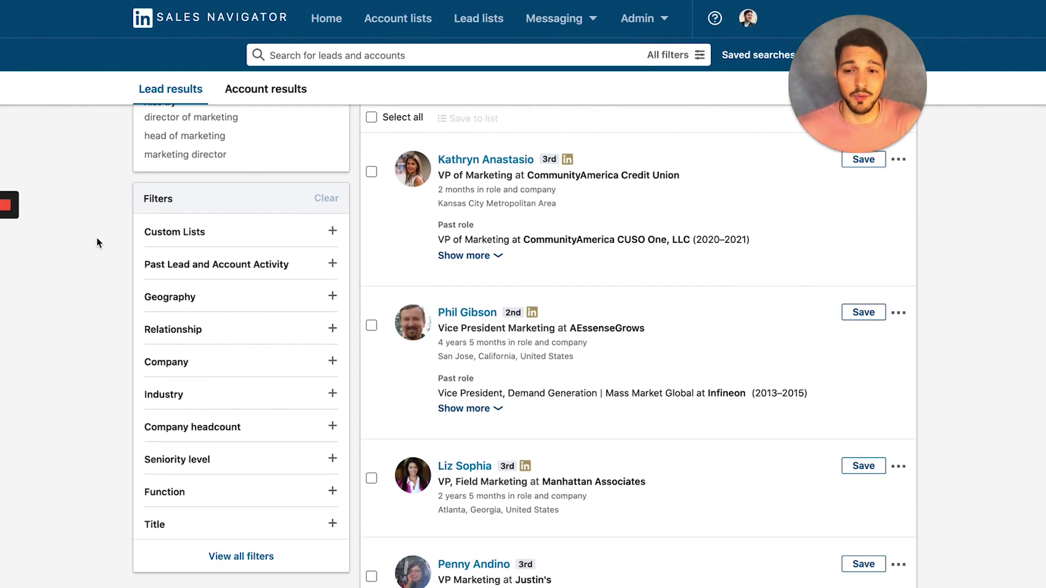
click(177, 299)
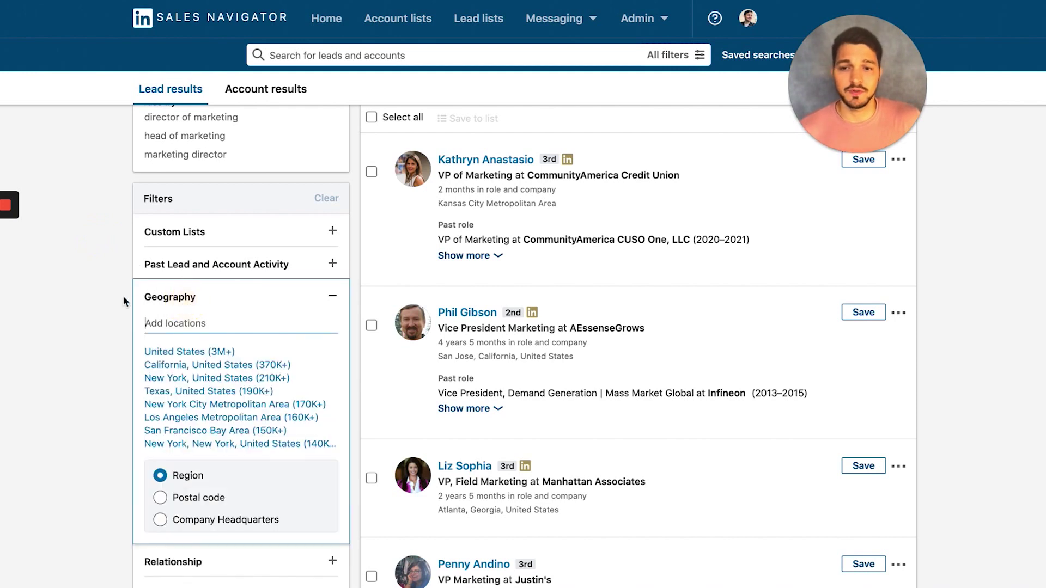
click(199, 353)
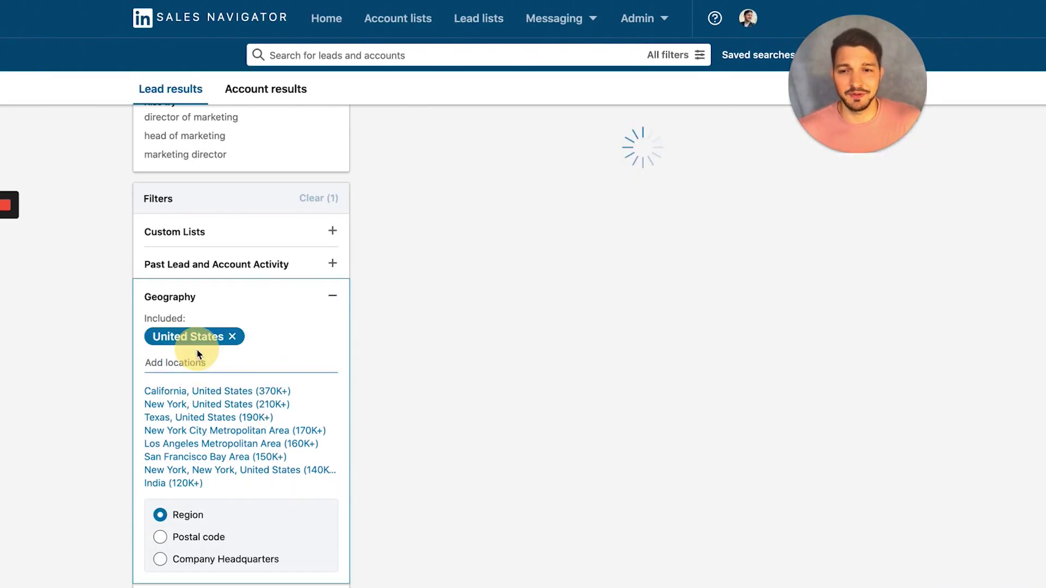
click(70, 297)
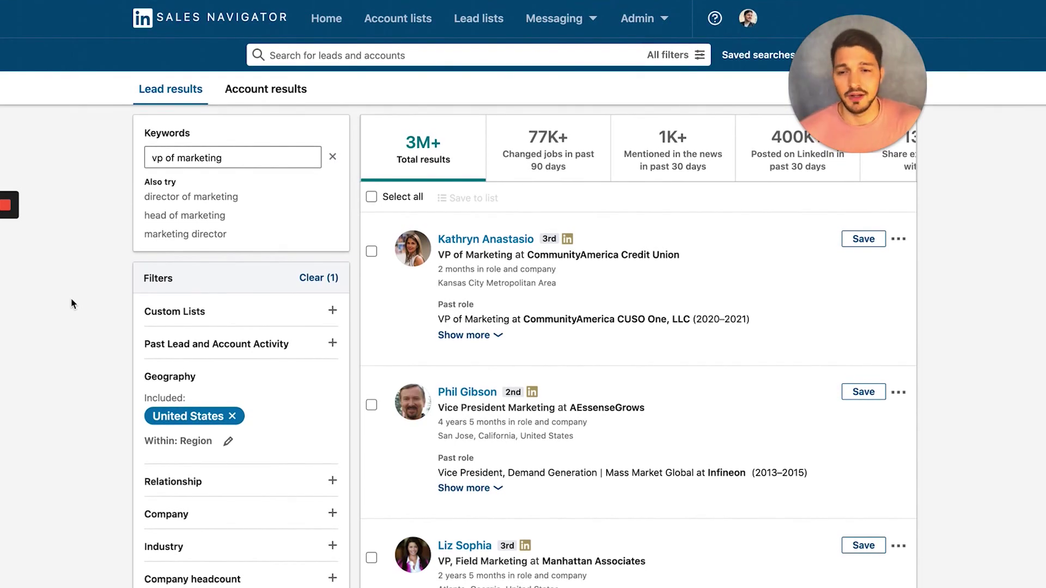
Step: Examine the available options in the lead filters, including Industry and Seniority level
scroll(73, 304, down, 3)
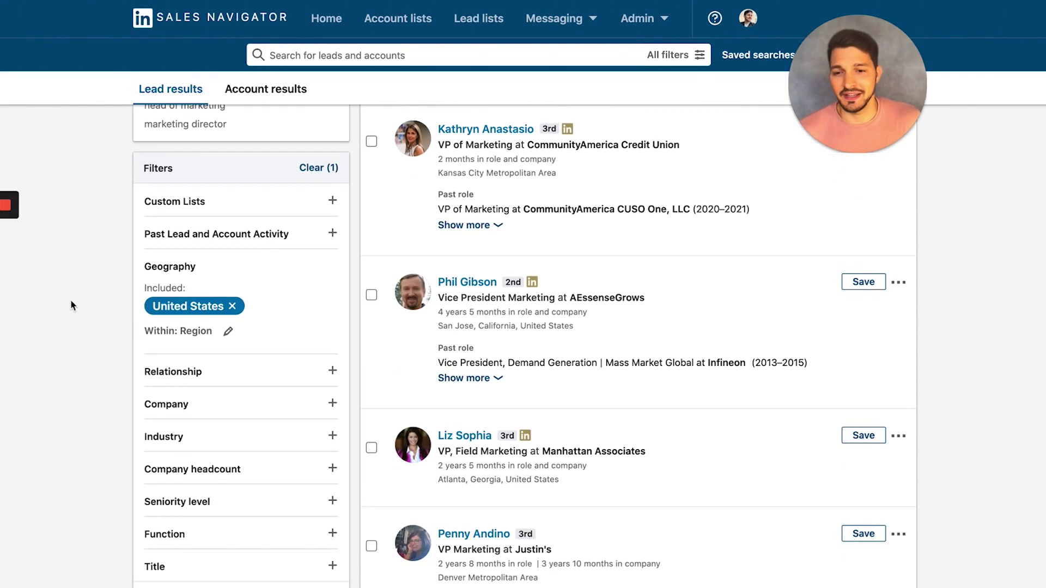
scroll(70, 362, down, 2)
click(237, 363)
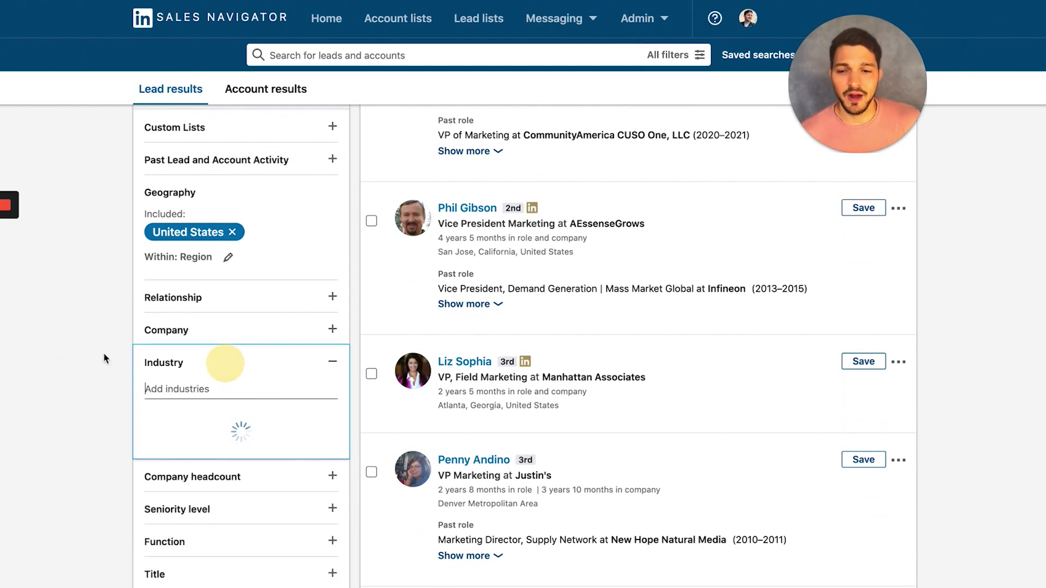
scroll(110, 358, down, 2)
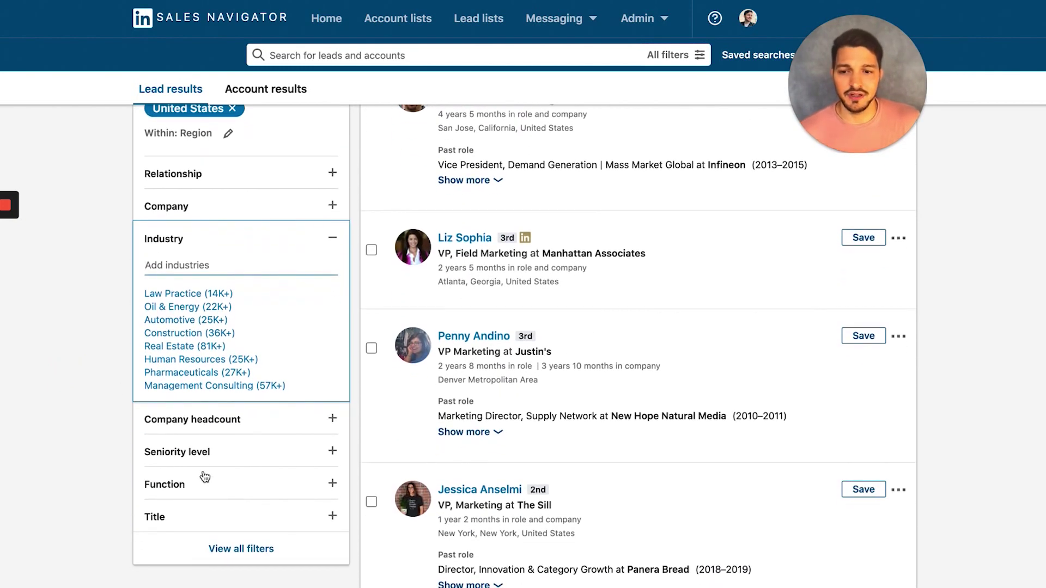
click(229, 484)
click(181, 518)
click(177, 303)
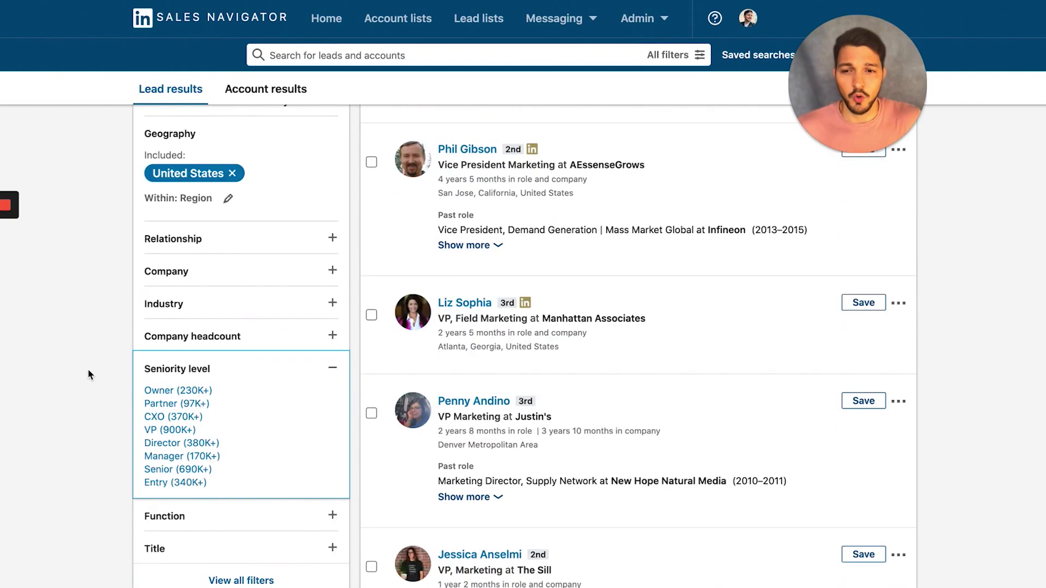
click(87, 368)
click(148, 374)
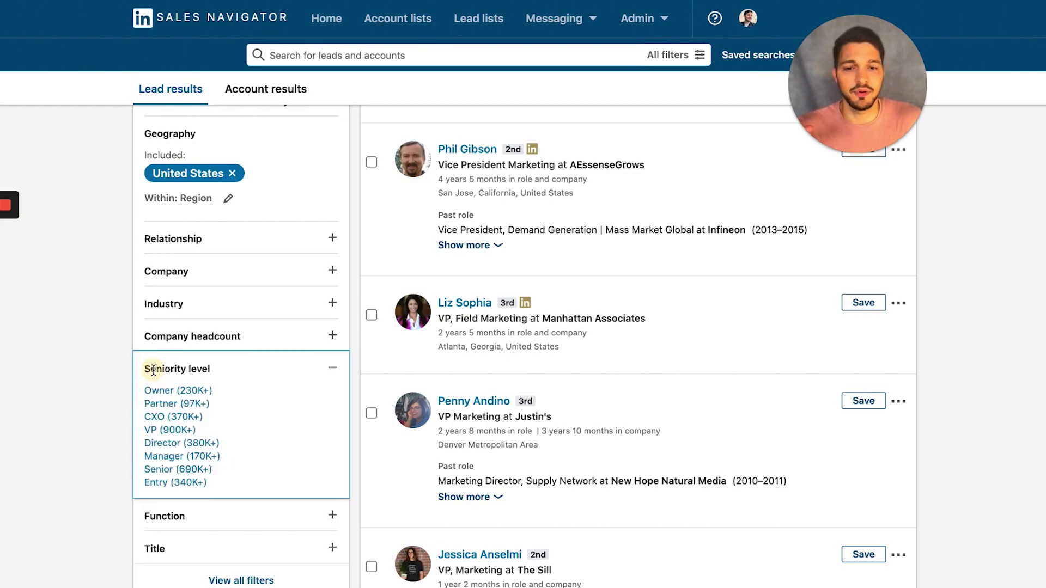
Step: Review the job titles and companies of the leads on the first results page
scroll(361, 365, down, 10)
scroll(366, 364, down, 5)
scroll(367, 364, down, 15)
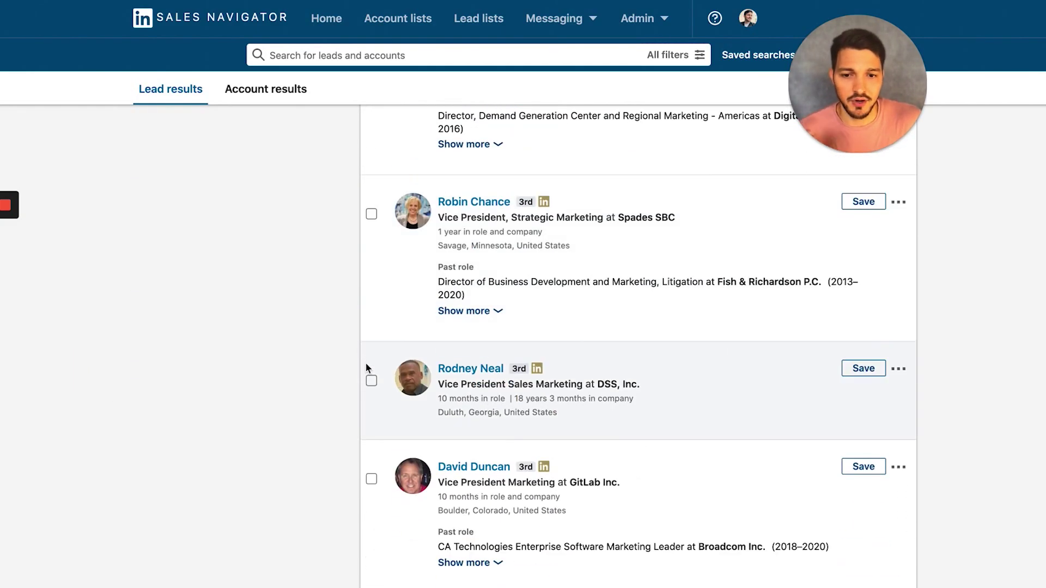
scroll(366, 368, down, 5)
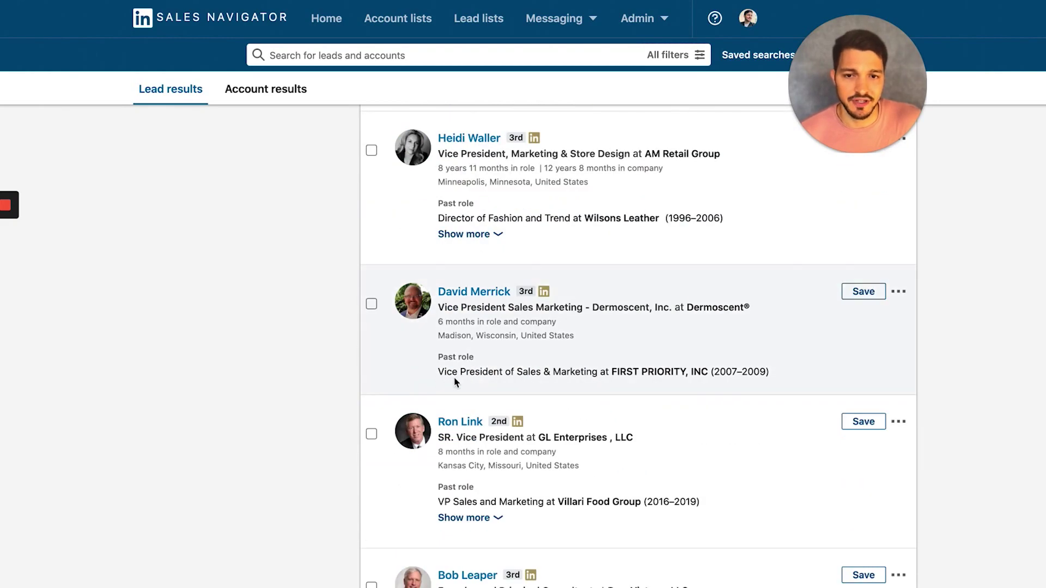
scroll(388, 379, down, 5)
scroll(384, 372, down, 10)
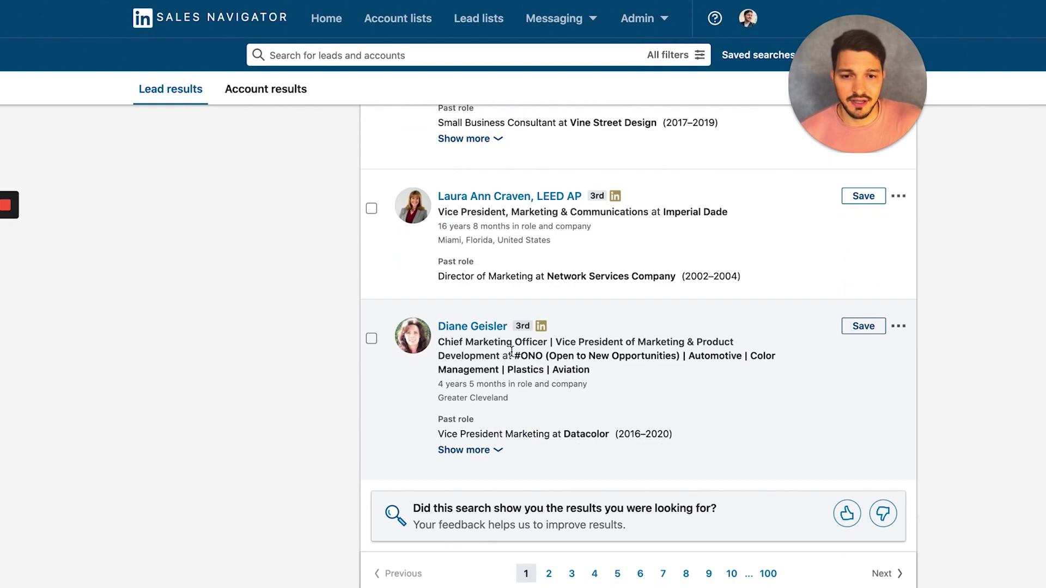
scroll(218, 329, up, 20)
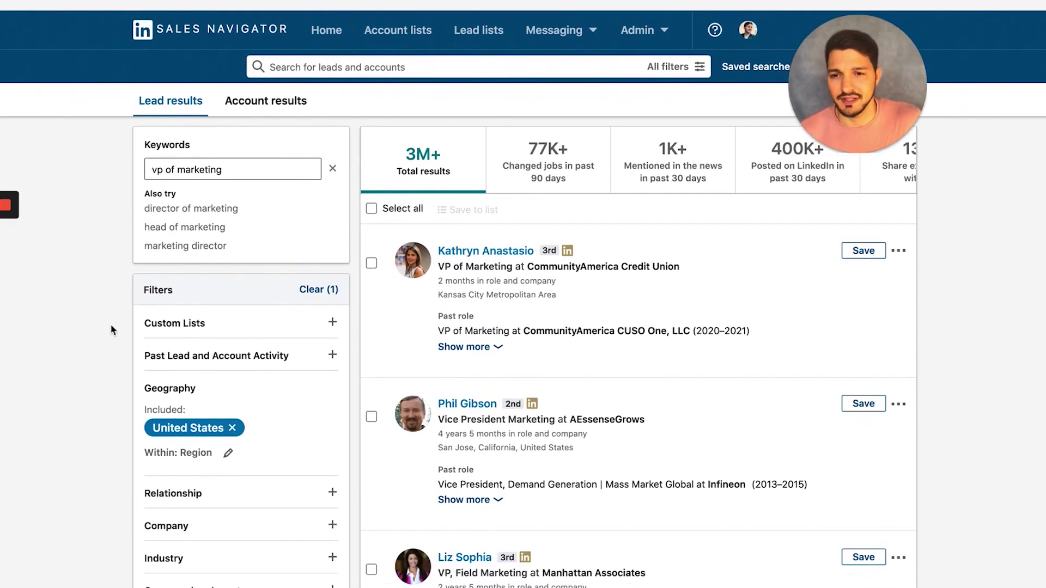
Step: Filter the leads by seniority level to include VP
scroll(110, 330, down, 5)
click(109, 330)
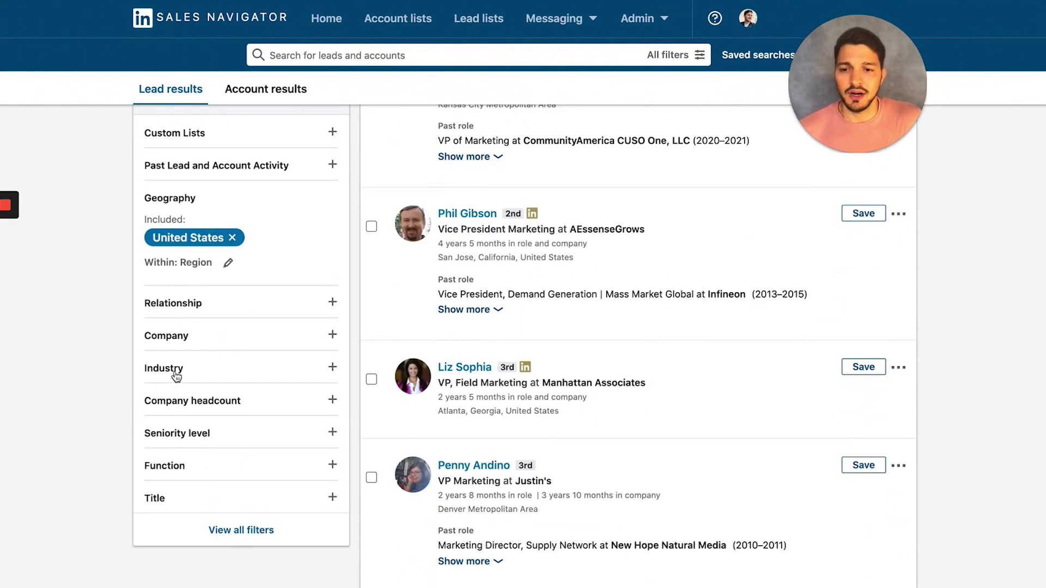
click(179, 401)
scroll(173, 361, down, 2)
click(180, 239)
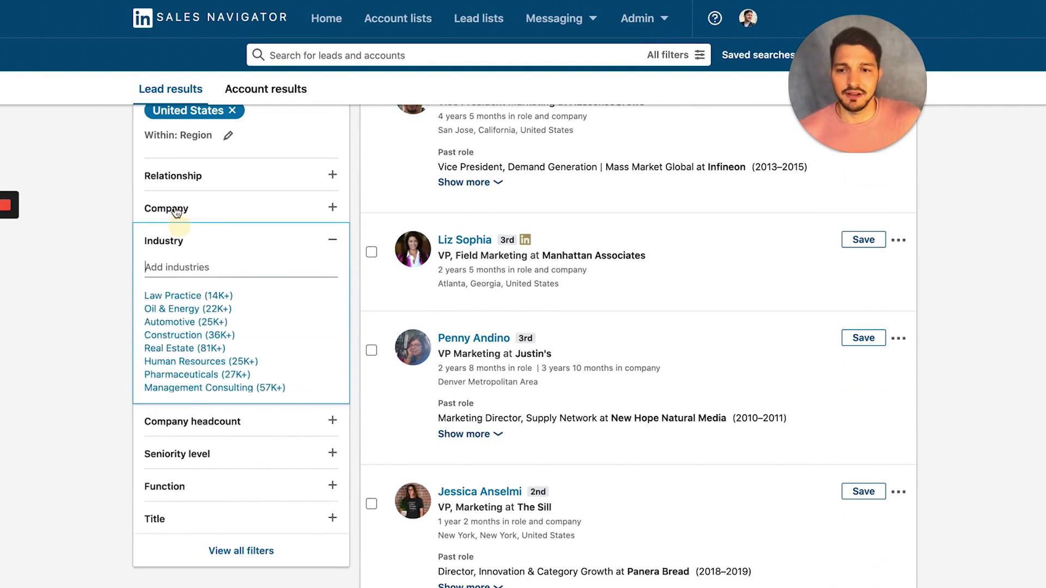
click(175, 457)
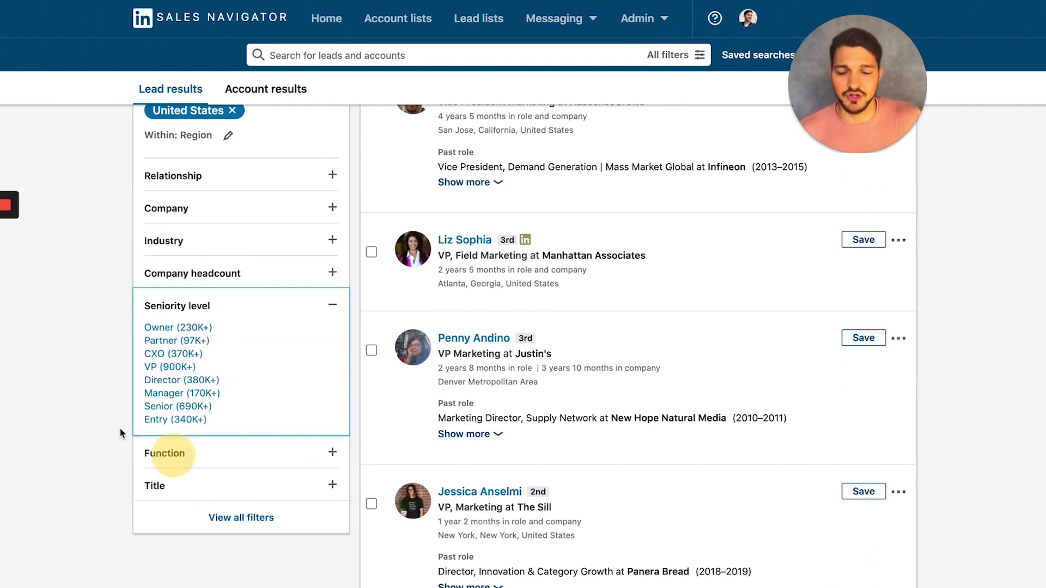
click(155, 368)
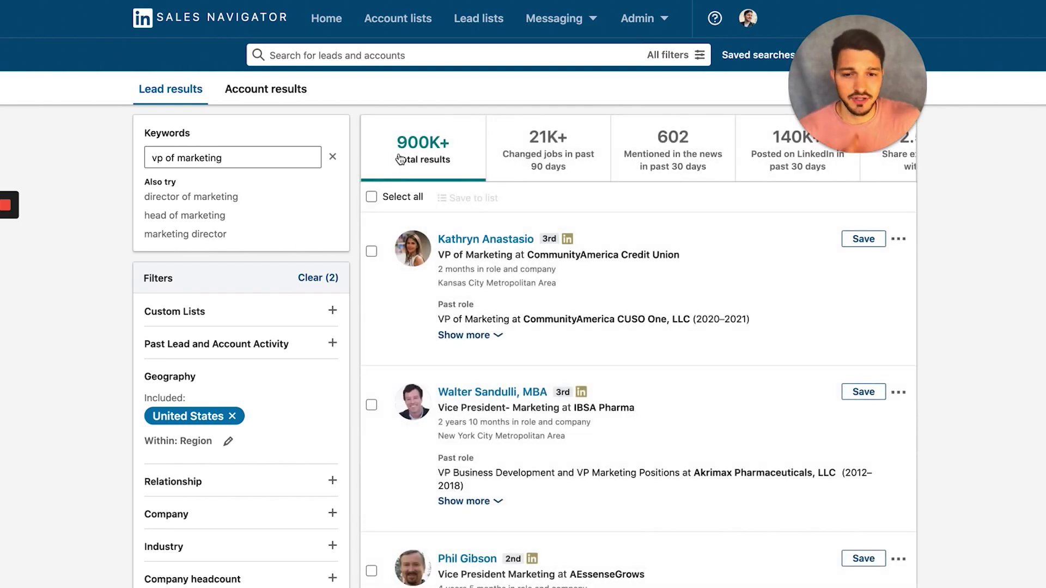
Step: Filter the leads by industry to include Internet and Computer Software
scroll(88, 383, down, 3)
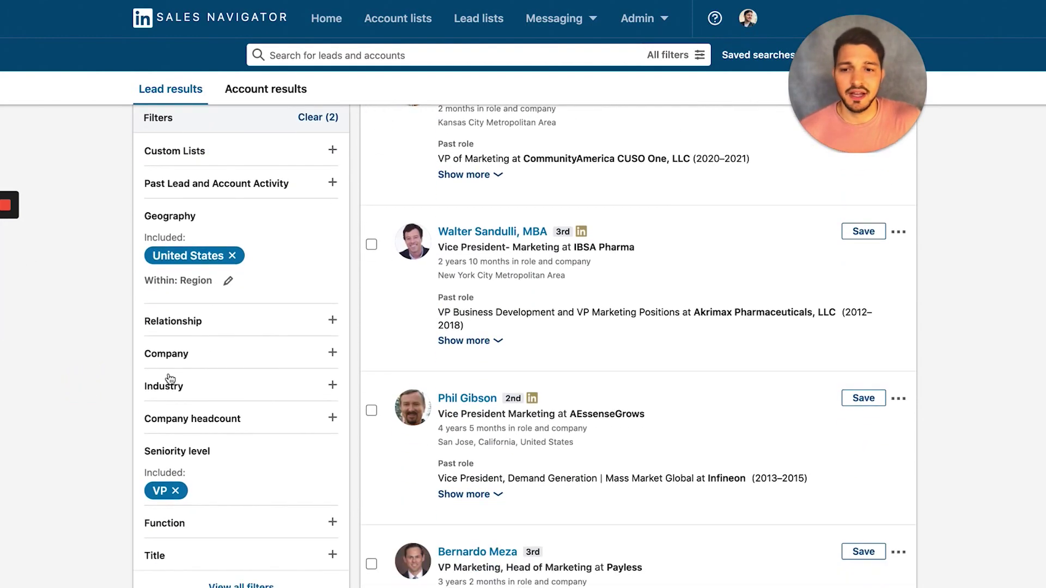
click(171, 386)
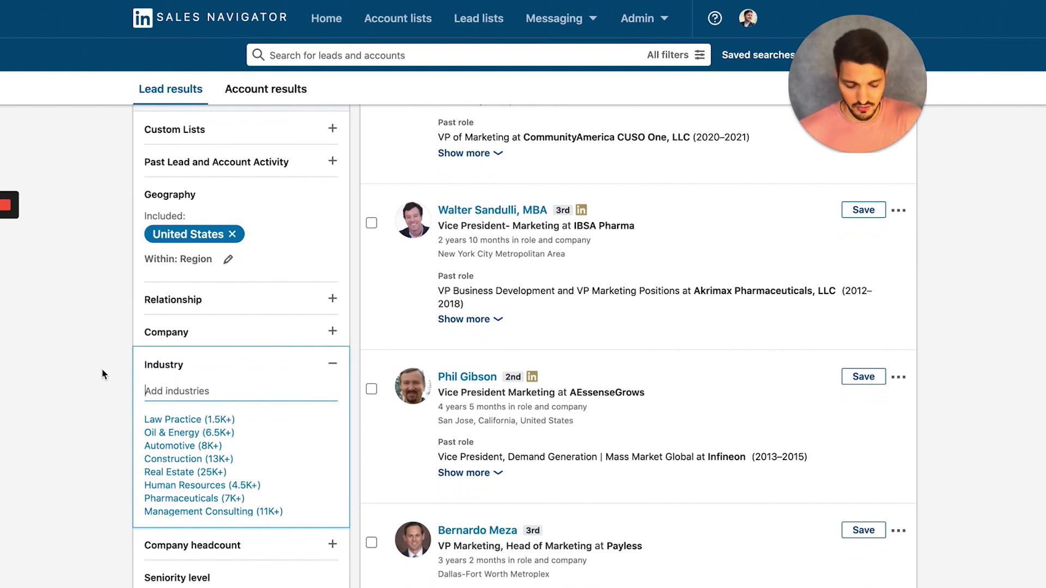
text(intern)
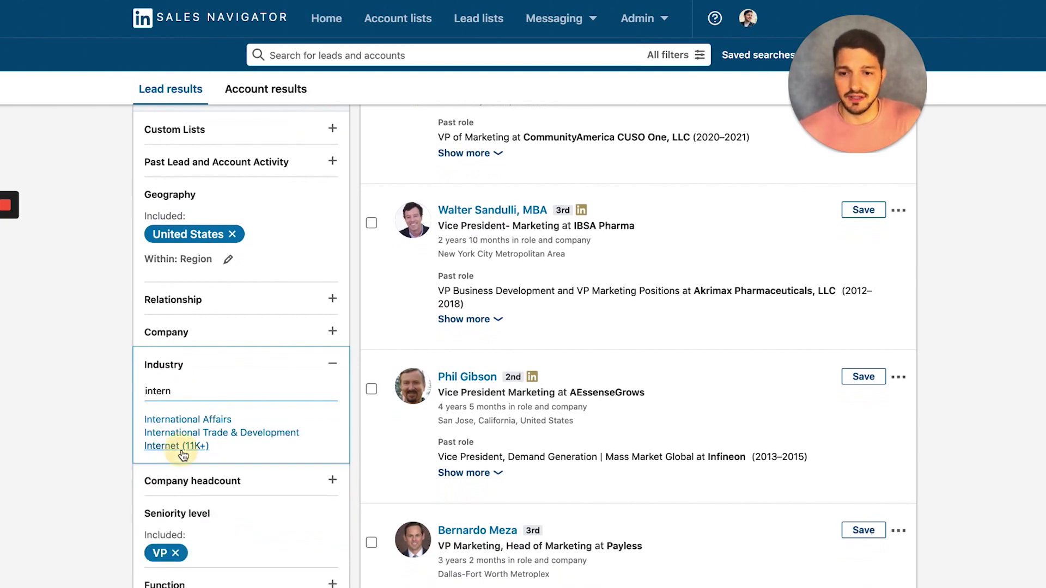
click(163, 446)
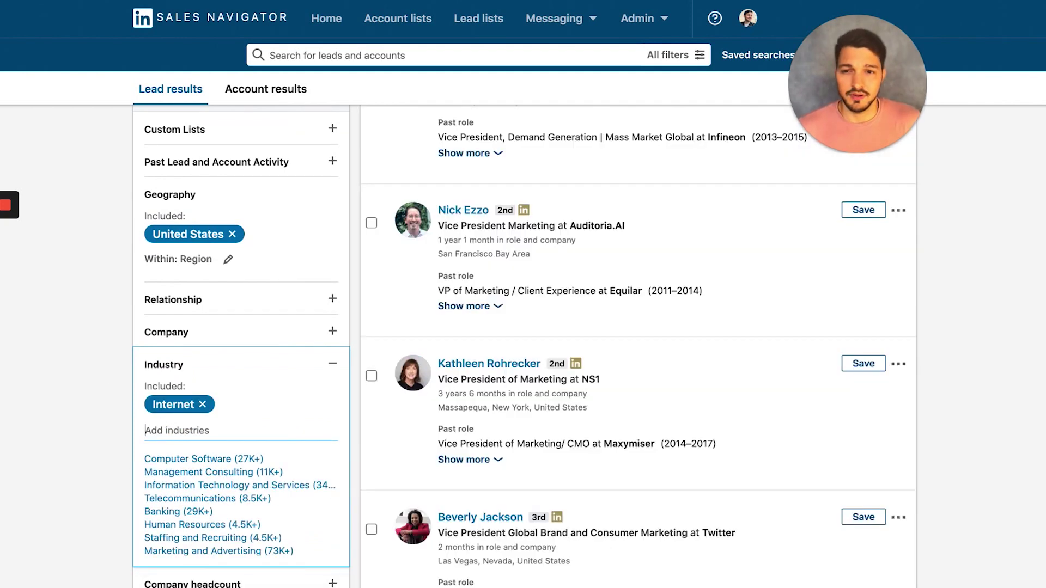
text(software)
click(172, 458)
click(81, 414)
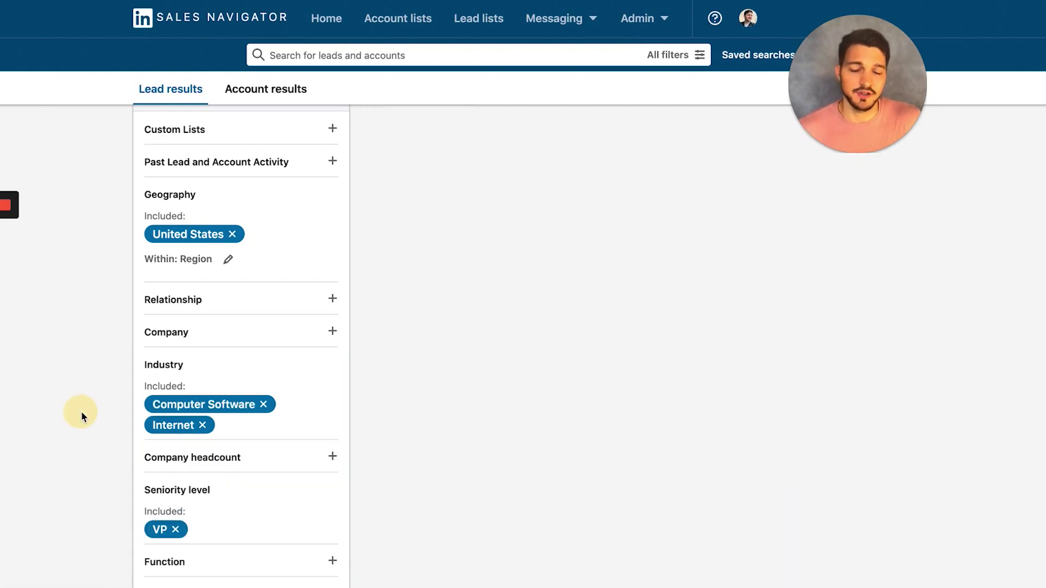
Step: Review the VP leads in the Computer Software and Internet industries, and examine the options of the Function filter
scroll(83, 409, down, 2)
click(84, 408)
scroll(196, 338, up, 5)
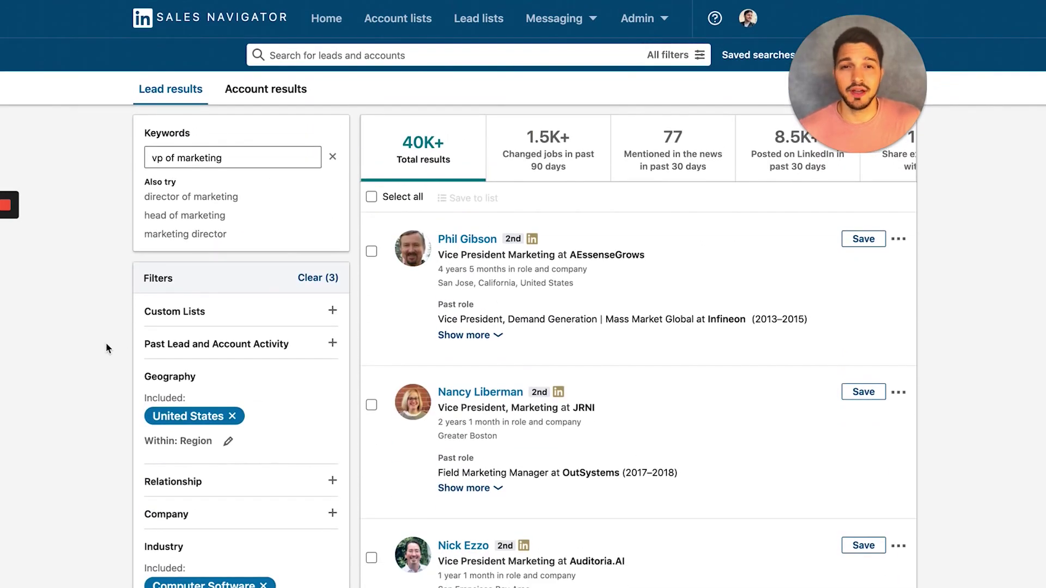
scroll(106, 342, down, 3)
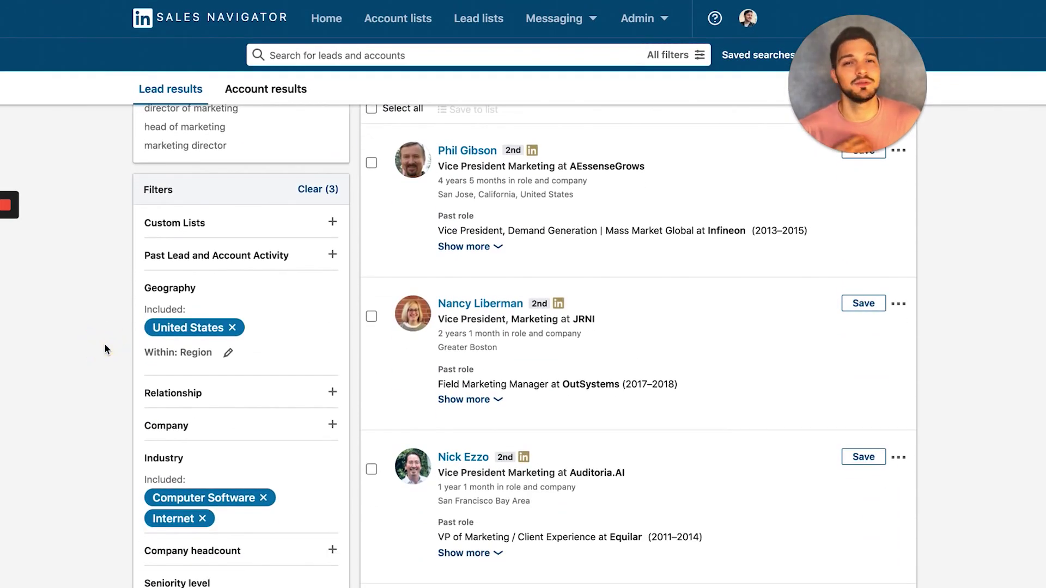
scroll(105, 348, down, 3)
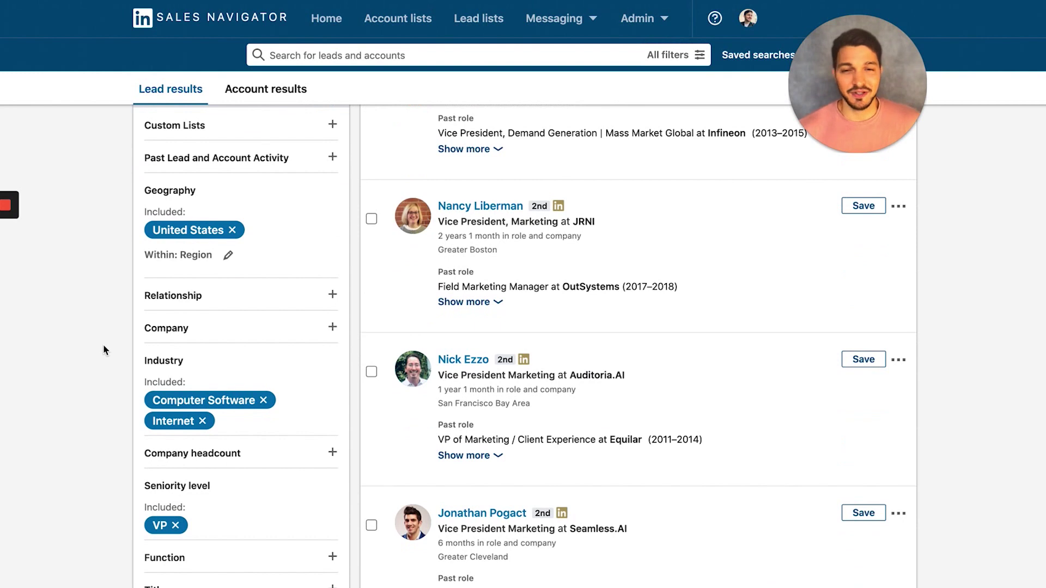
scroll(105, 350, down, 2)
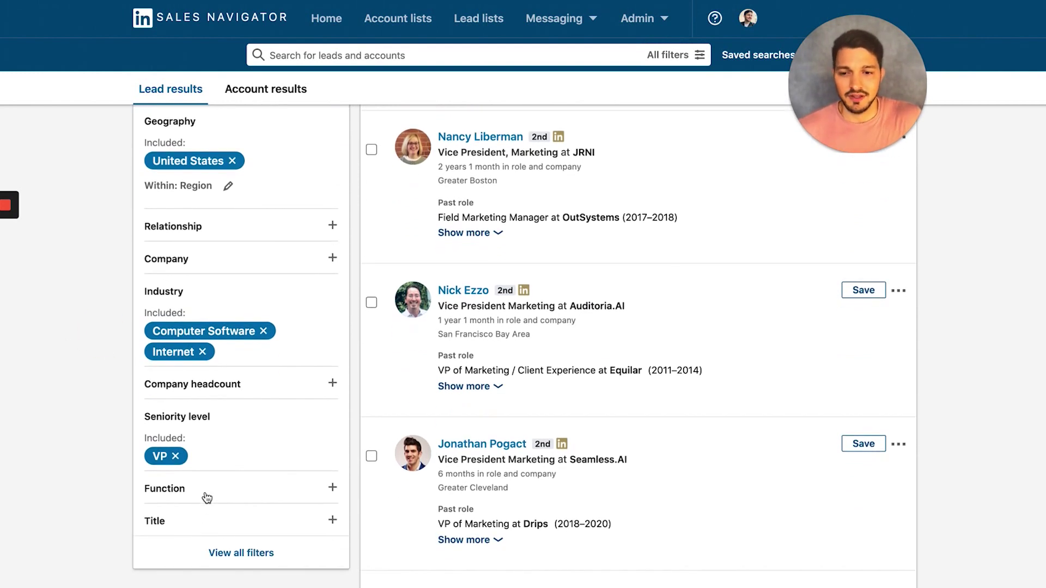
click(209, 496)
scroll(116, 430, down, 2)
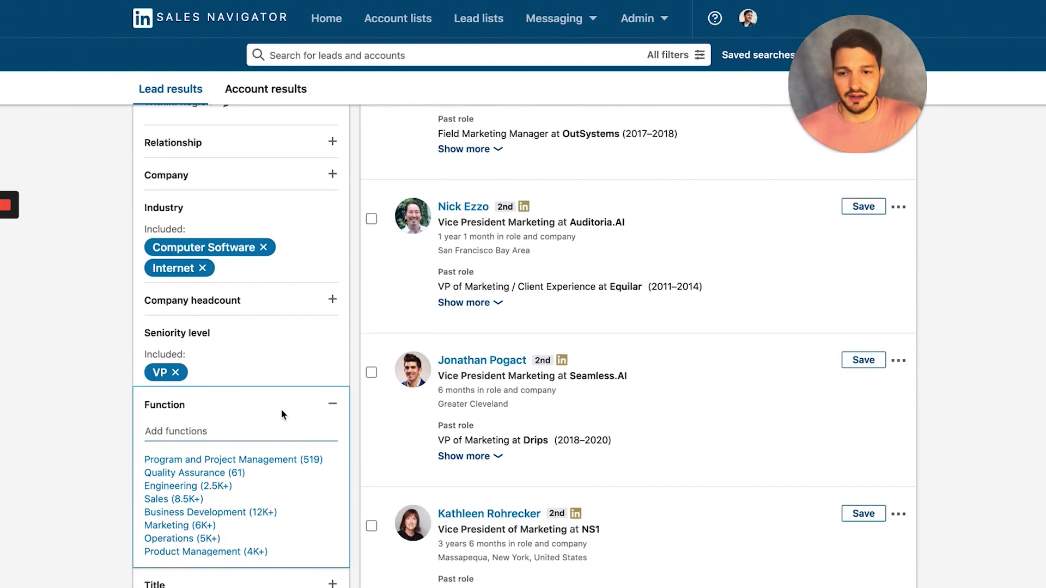
click(333, 404)
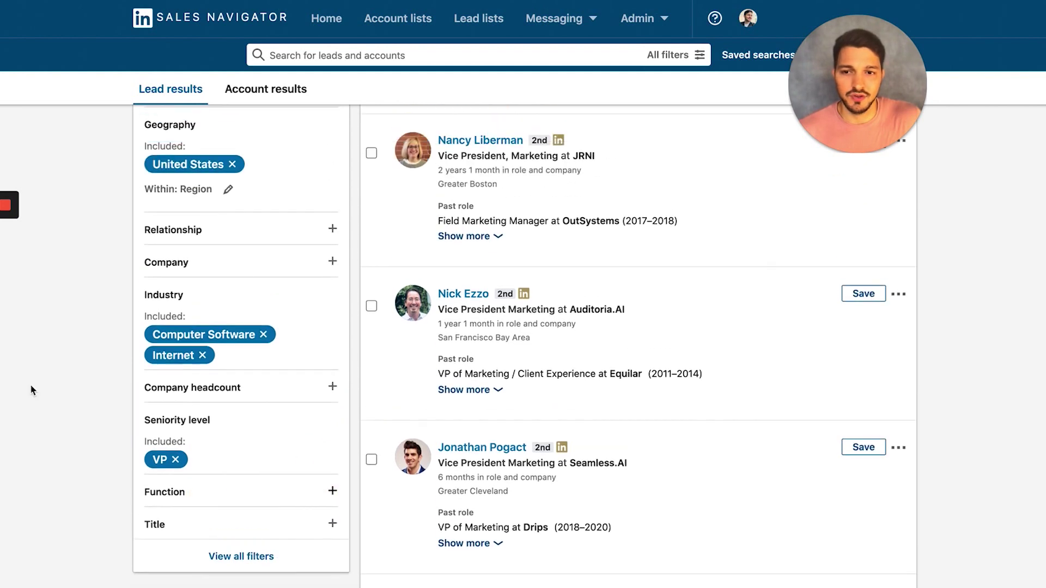
Step: Filter the leads by relationship to include 2nd Degree Connections
click(227, 280)
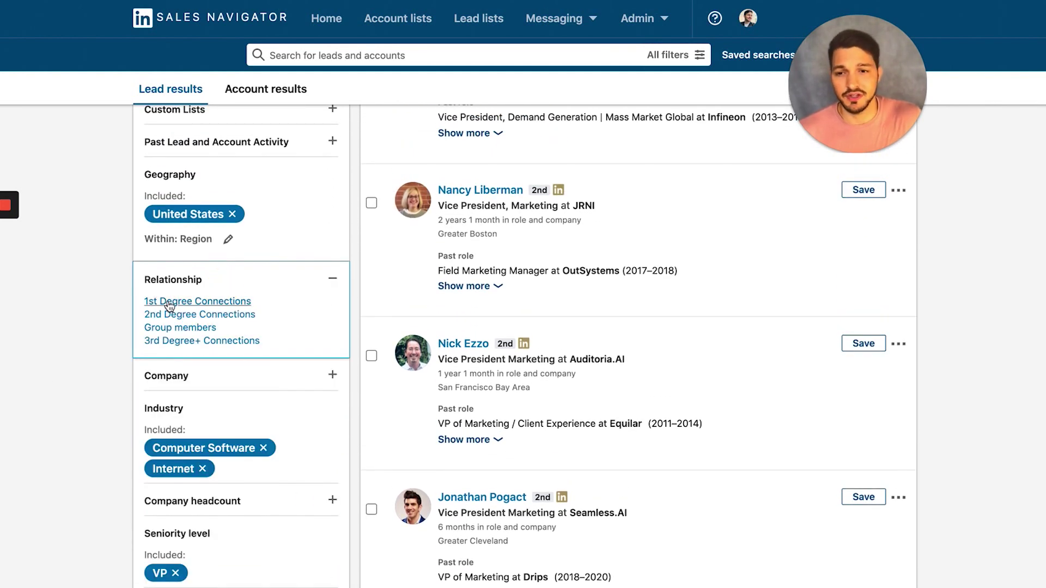
scroll(131, 324, up, 1)
click(156, 351)
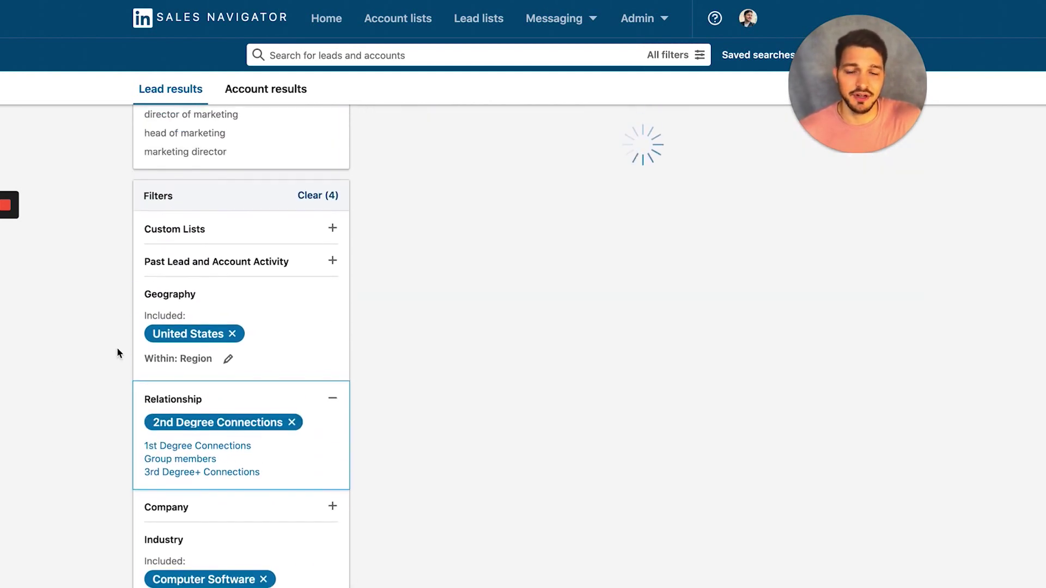
scroll(117, 349, up, 2)
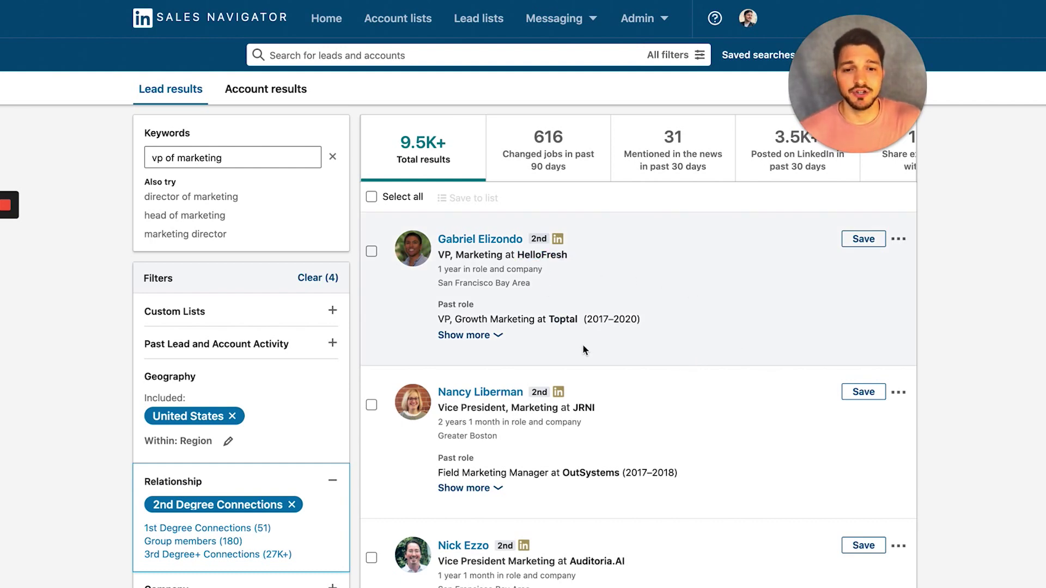
scroll(218, 362, down, 1)
click(121, 336)
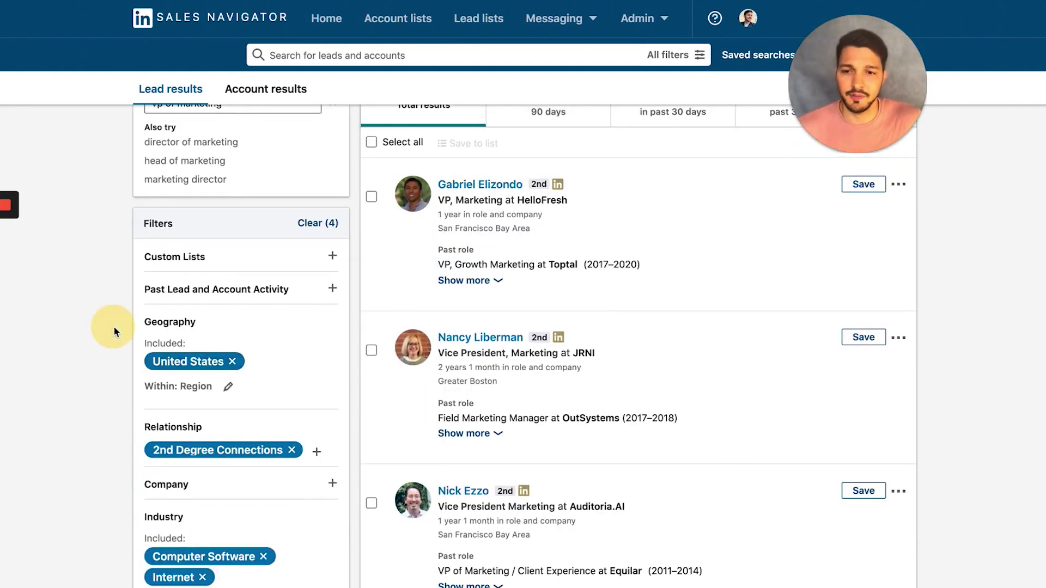
Step: Remove United States from the geography filter of the lead search
scroll(175, 259, up, 1)
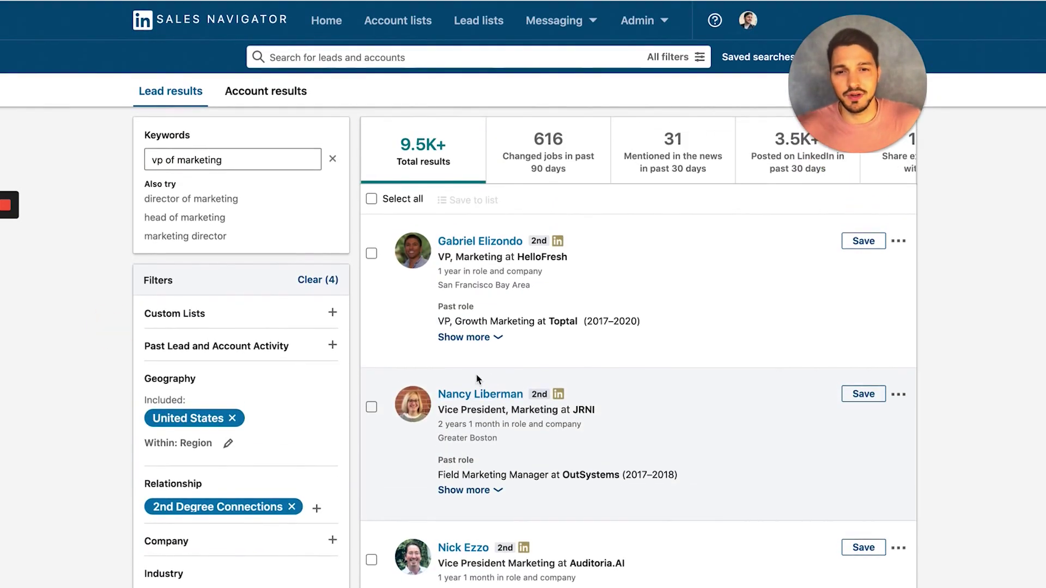
scroll(408, 153, down, 1)
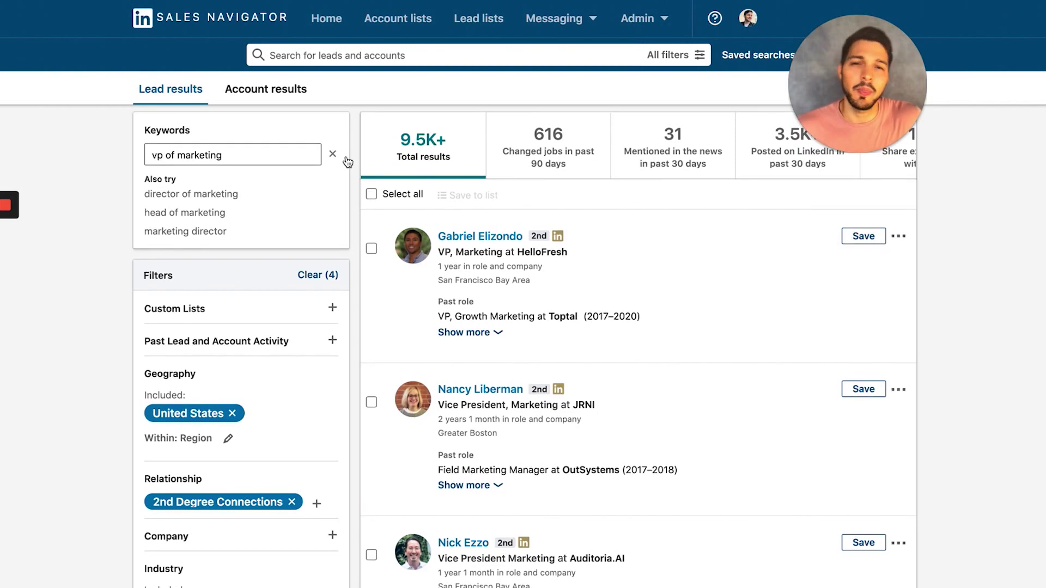
scroll(112, 214, down, 5)
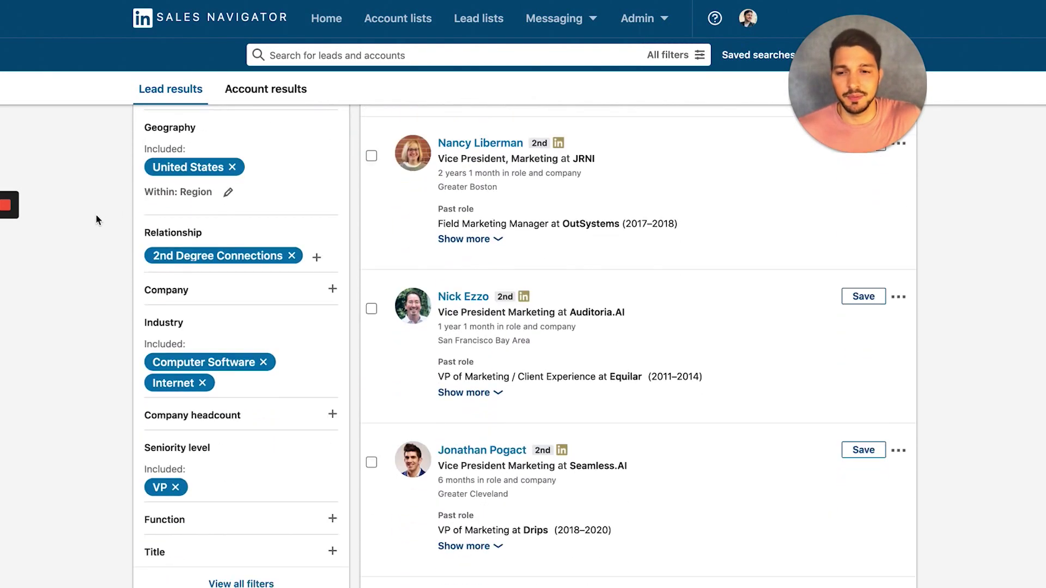
scroll(98, 251, up, 2)
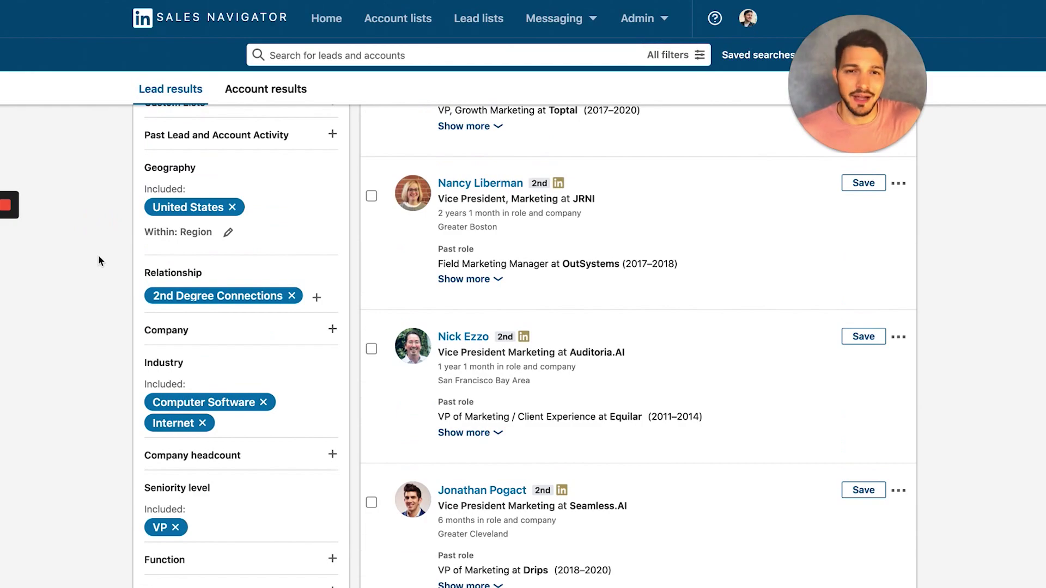
scroll(100, 260, up, 3)
scroll(221, 507, down, 4)
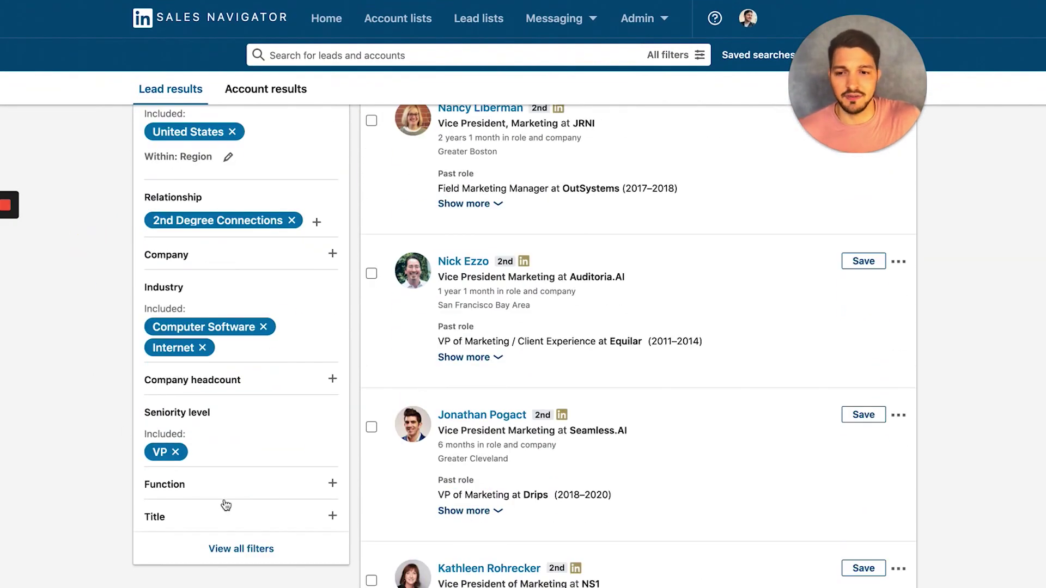
scroll(178, 300, up, 3)
click(232, 215)
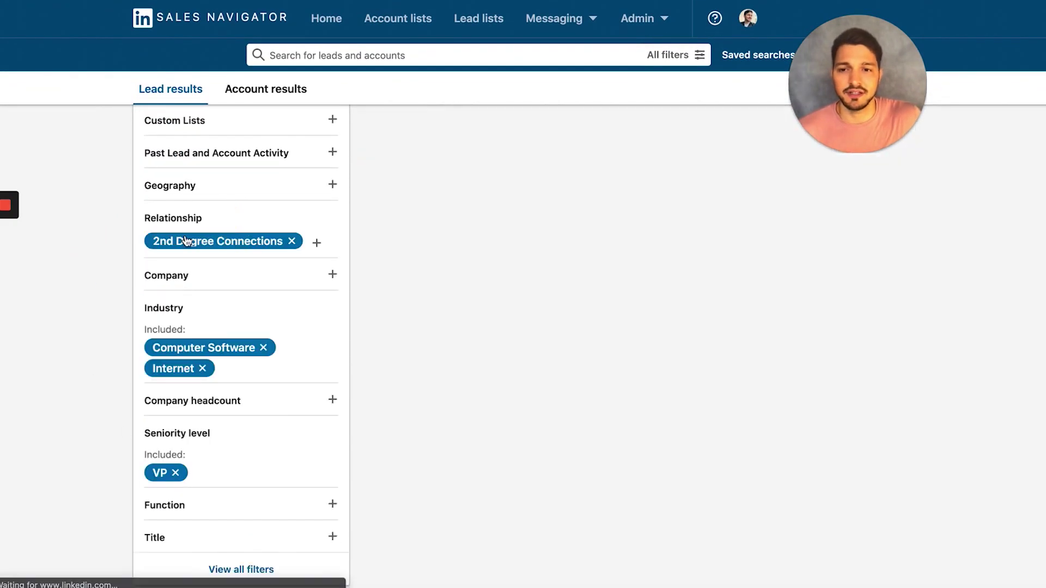
scroll(215, 284, up, 2)
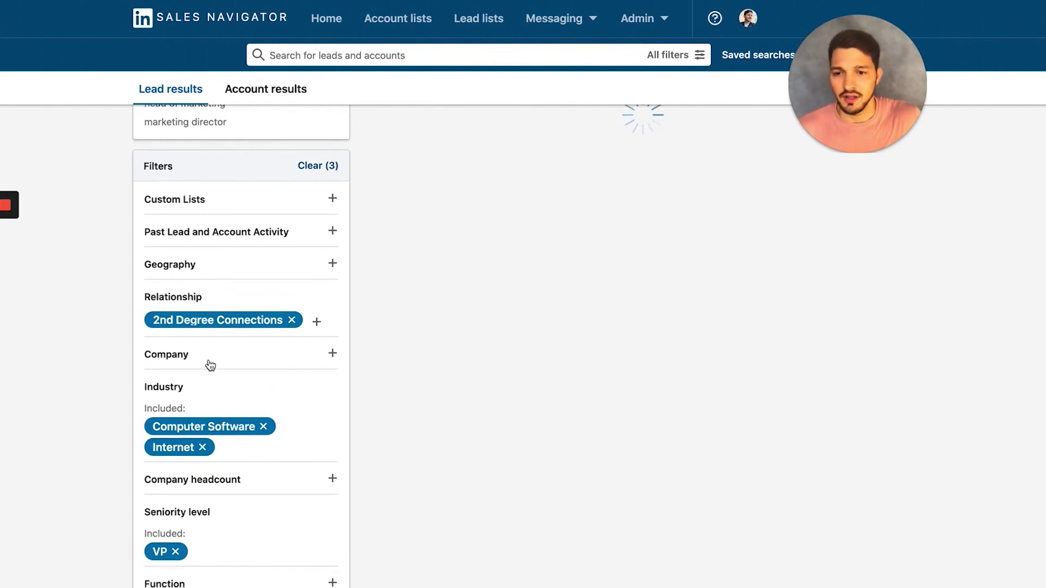
Step: Filter the leads by geography to include Florida, United States
click(196, 267)
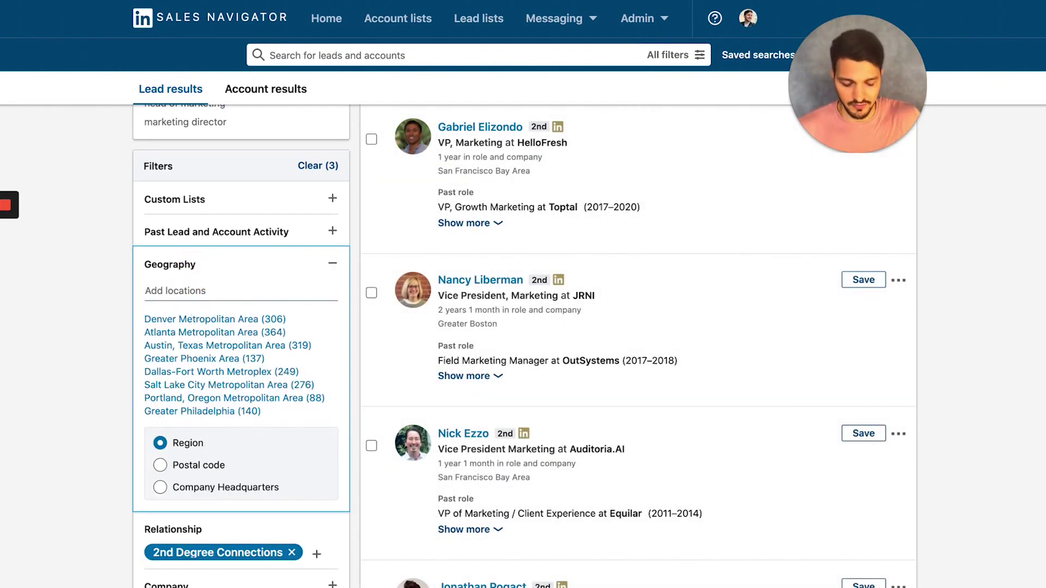
click(194, 290)
text(fli)
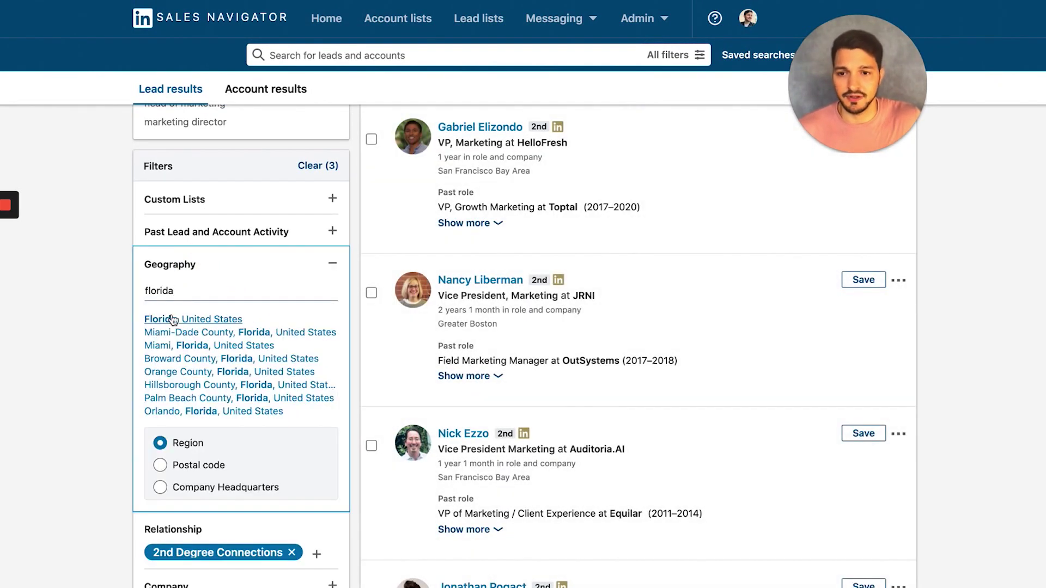
click(155, 320)
scroll(116, 312, up, 3)
click(116, 312)
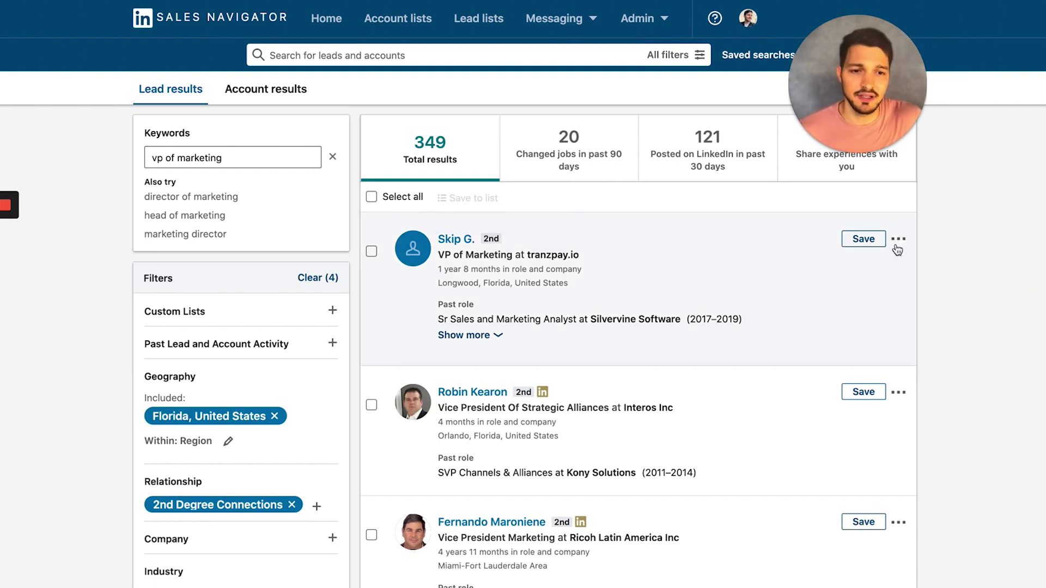
Step: Review the job titles and companies of the Florida leads, and preview the company details of CacheFly
scroll(426, 284, down, 3)
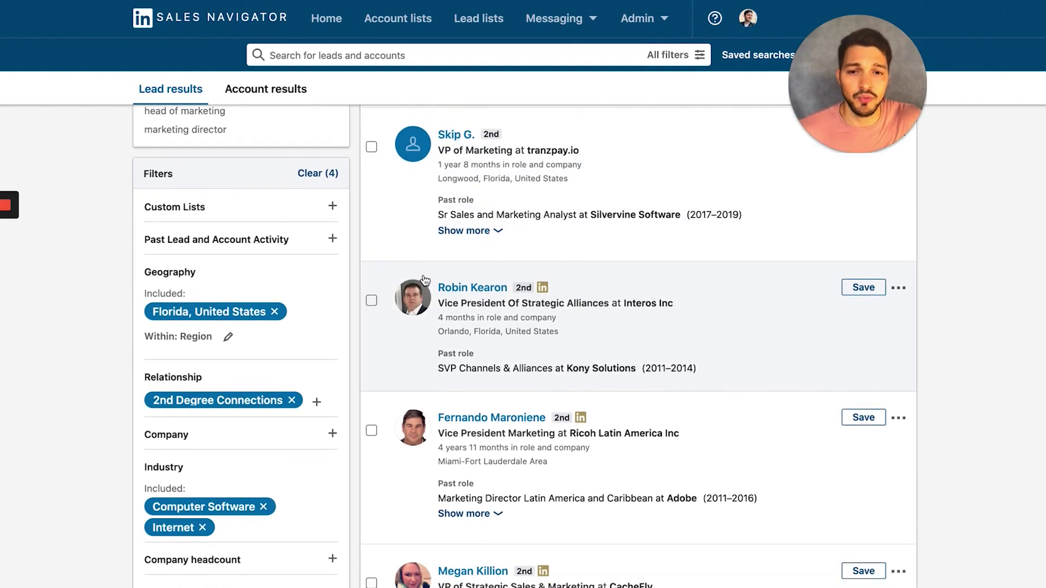
scroll(619, 274, down, 2)
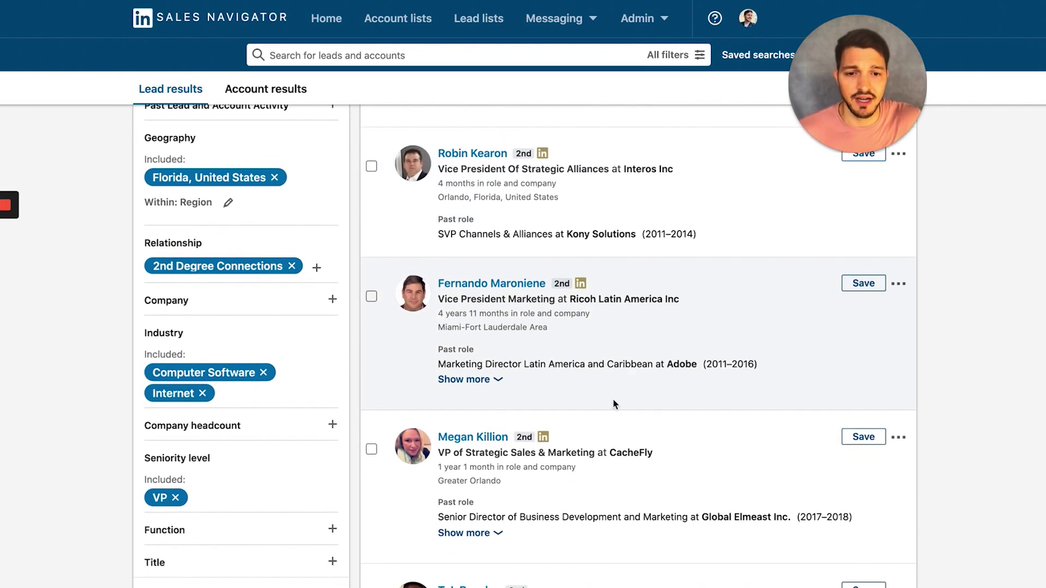
scroll(626, 458, down, 1)
mouse_move(622, 453)
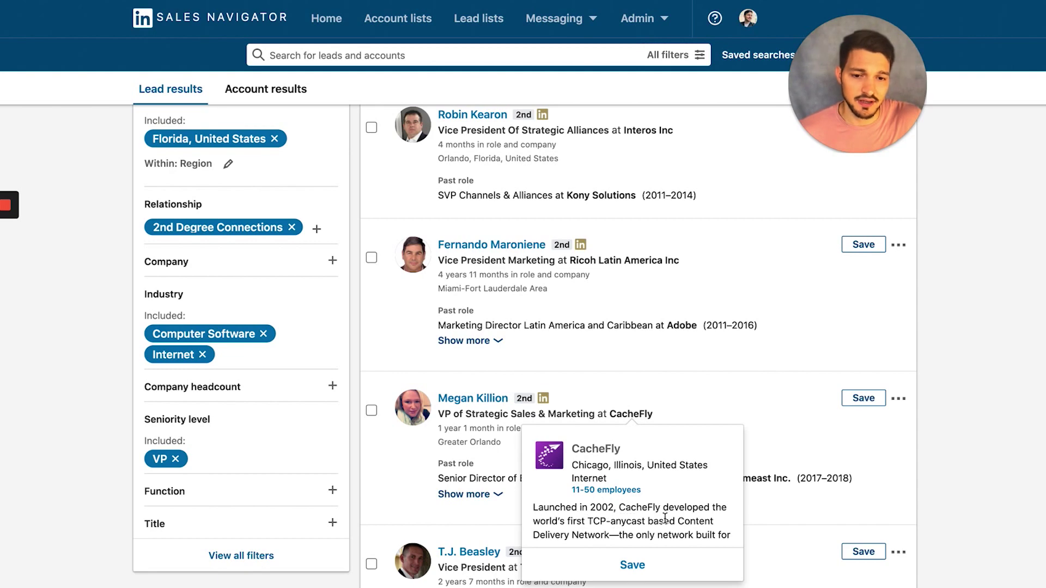
scroll(668, 517, down, 5)
scroll(712, 482, up, 3)
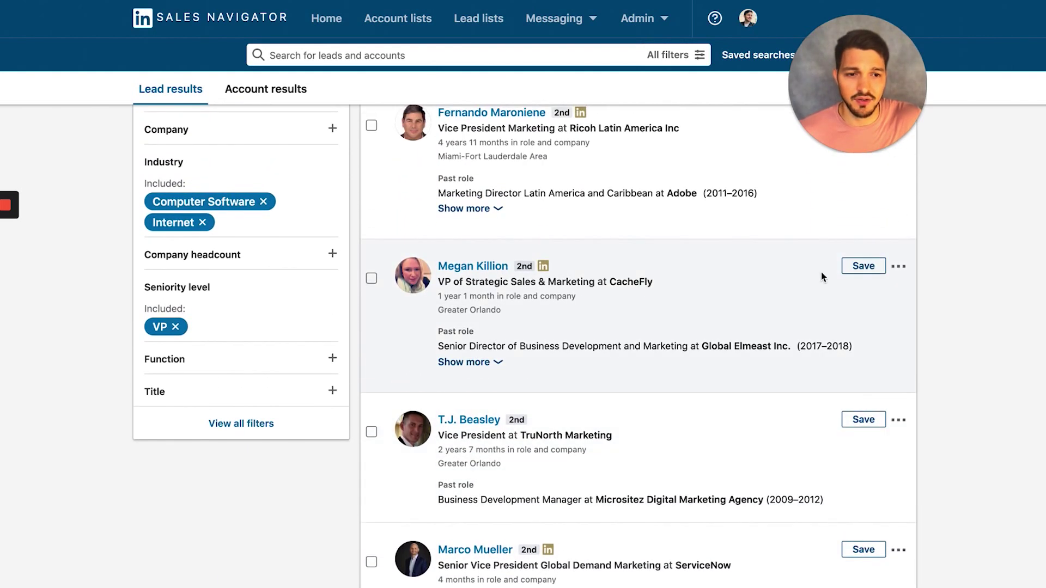
Step: Save the VP of Strategic Sales & Marketing at CacheFly to a new lead list named "Florida - VP of Marketing - SaaS - 2nd Degree"
click(863, 267)
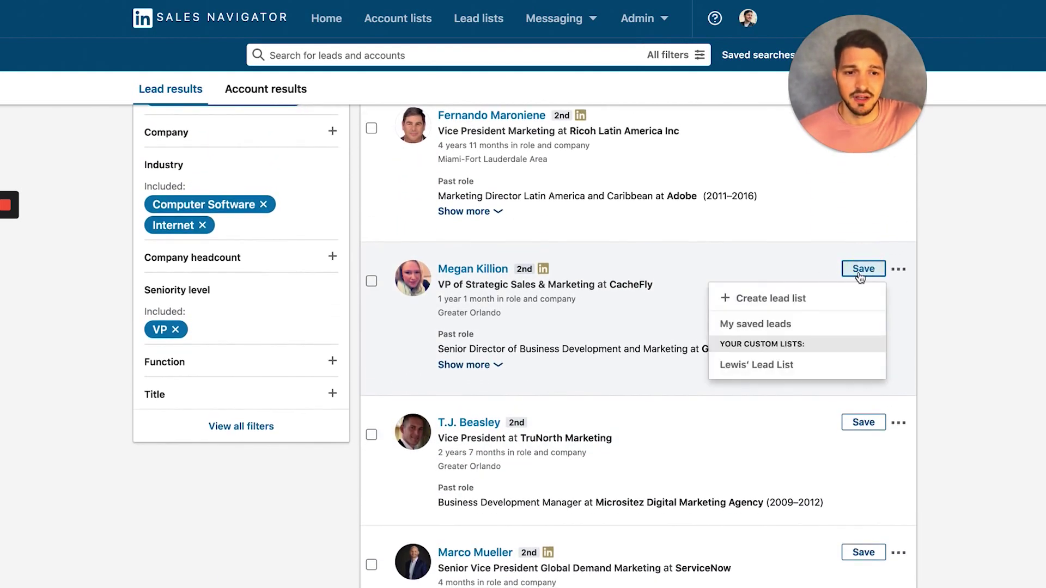
click(765, 304)
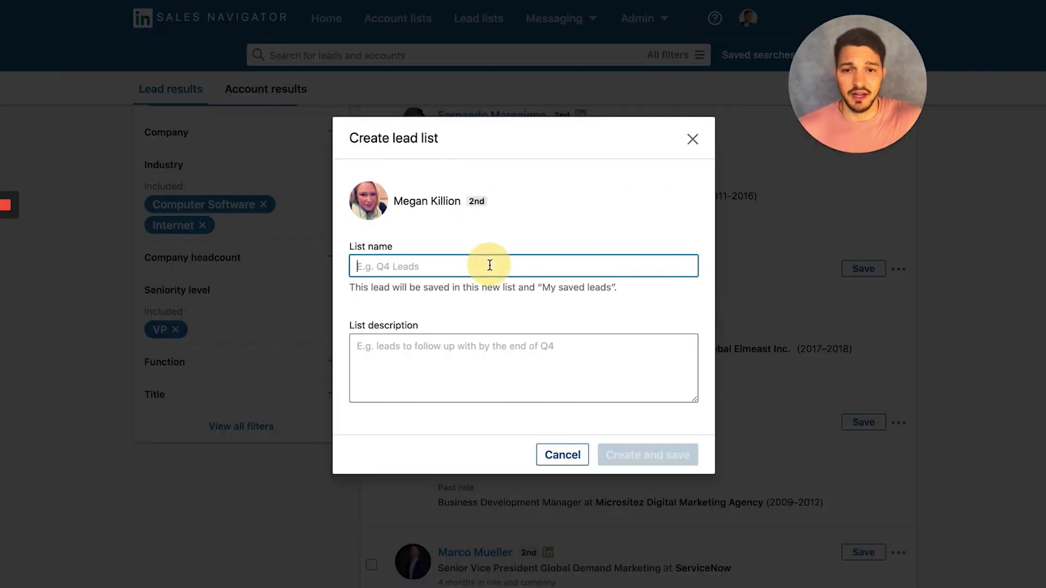
text(Florida - )
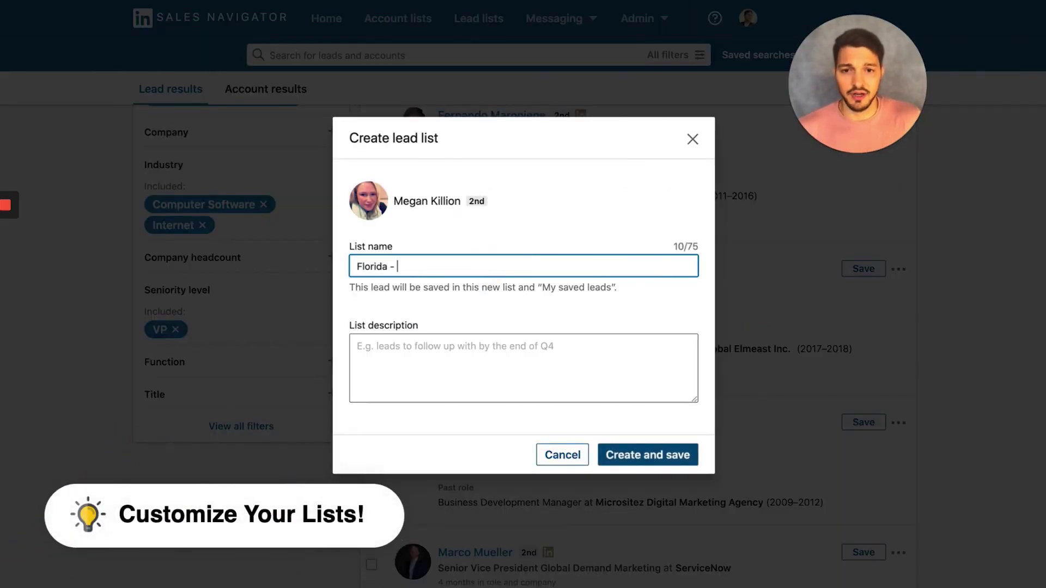
text(VP of Marketing - SaaS - 2n)
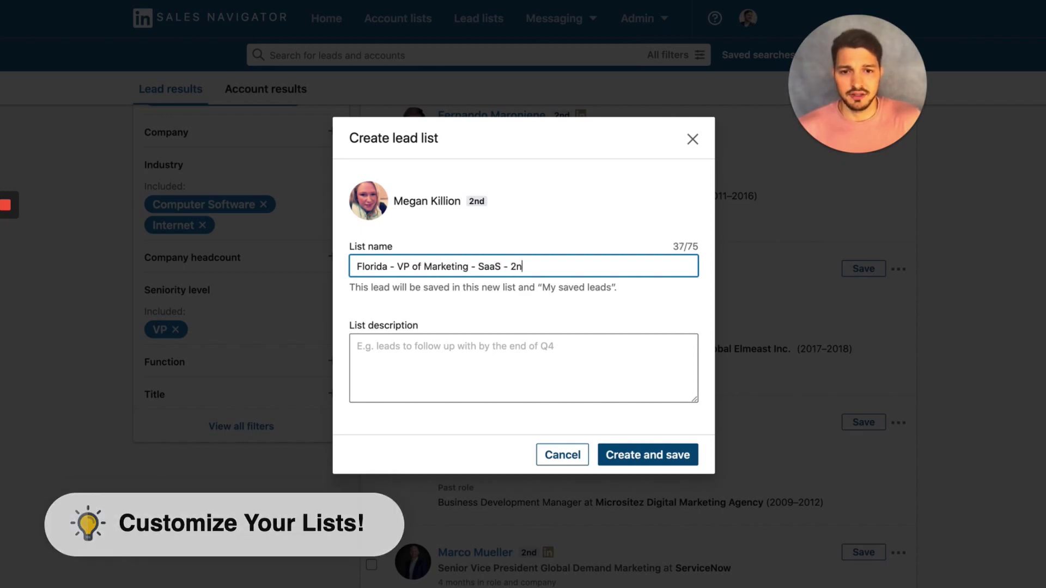
text(d Degree)
click(487, 371)
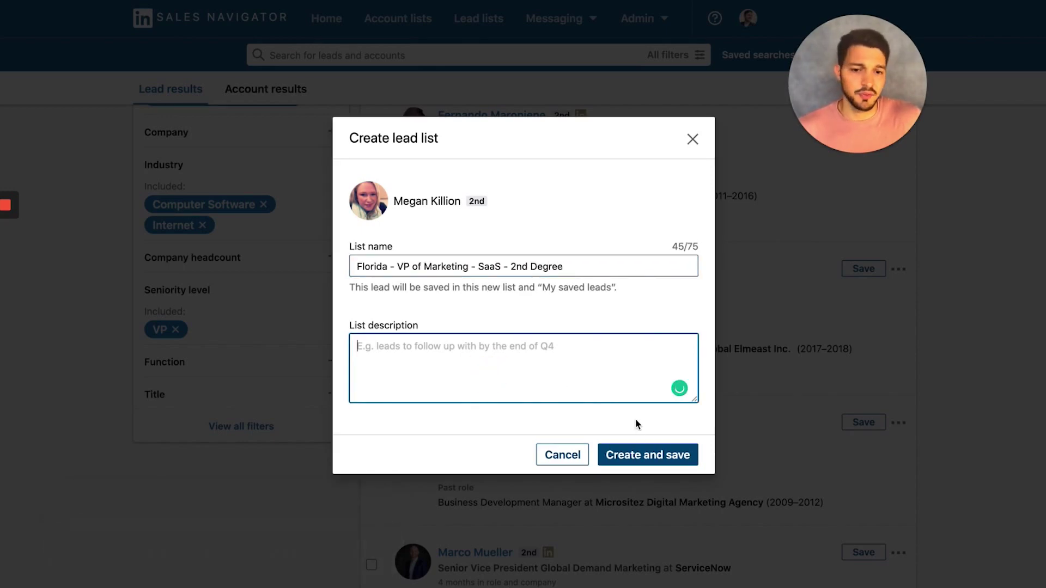
click(640, 459)
Step: Review the remaining Florida leads for suitable marketing VPs, and preview the company details of Prometric
scroll(857, 272, down, 1)
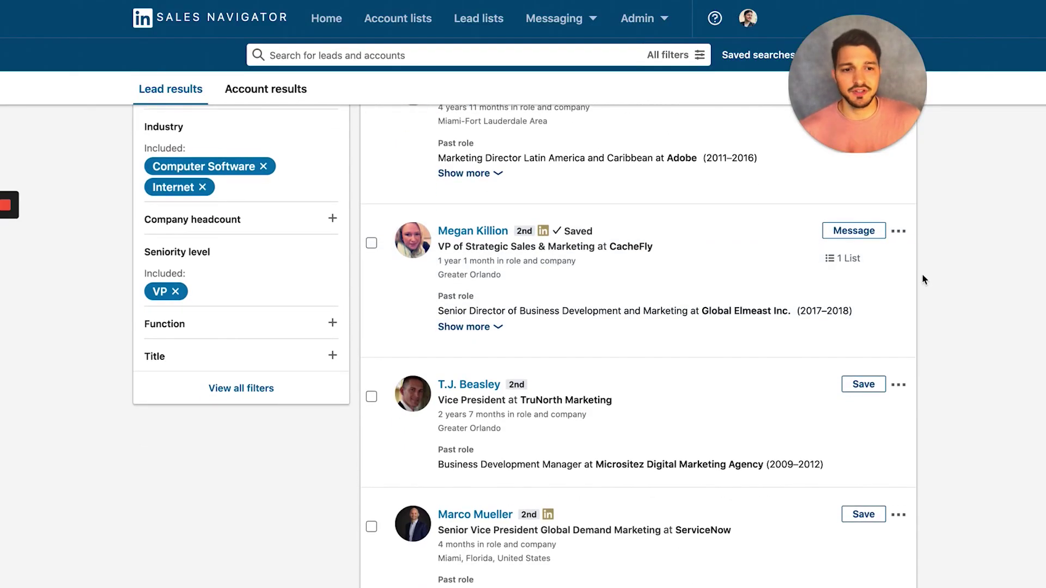
scroll(685, 270, down, 4)
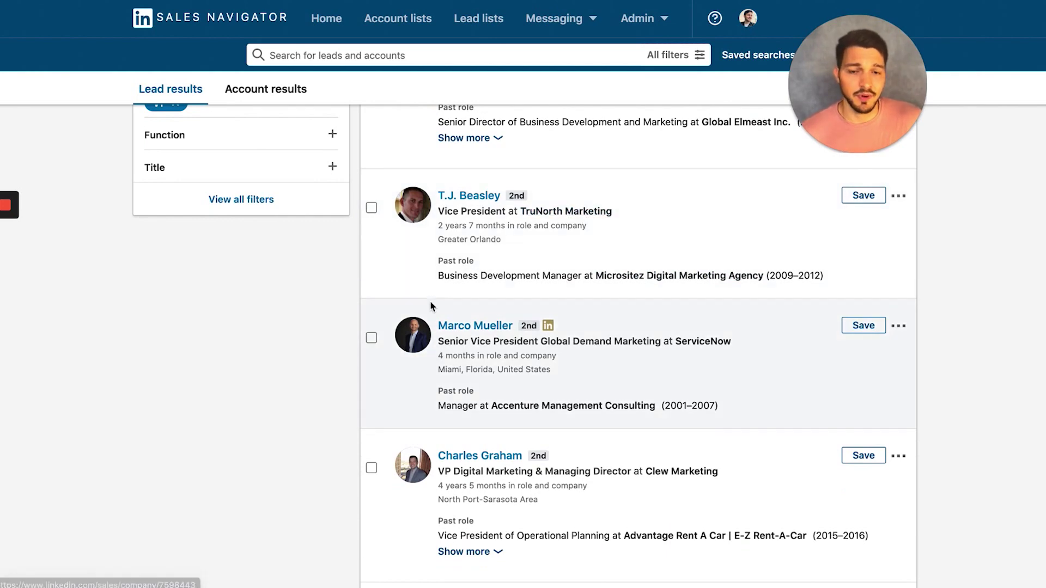
scroll(362, 299, down, 3)
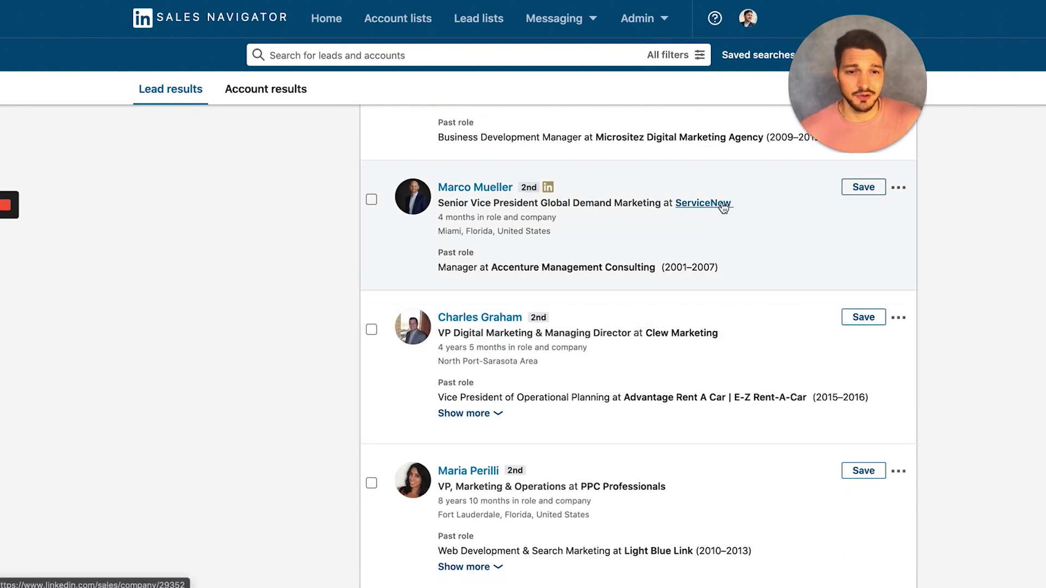
scroll(306, 292, down, 5)
scroll(618, 255, down, 2)
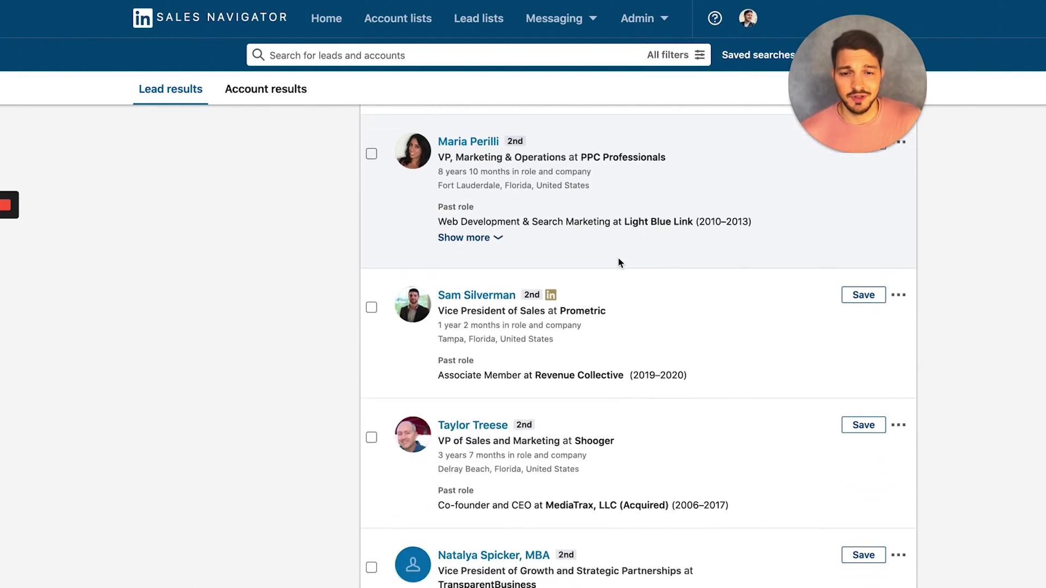
scroll(681, 341, down, 1)
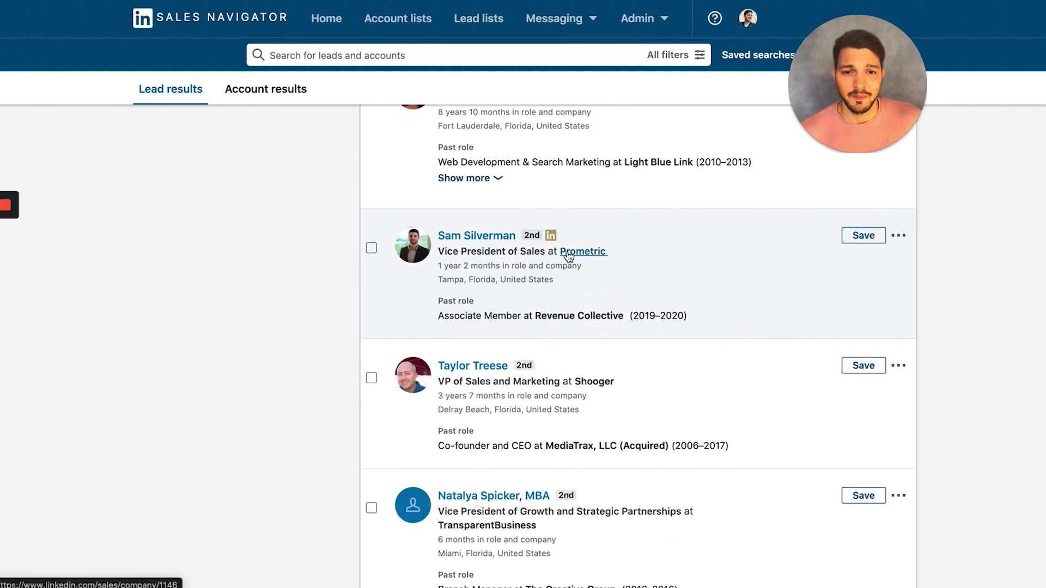
mouse_move(569, 256)
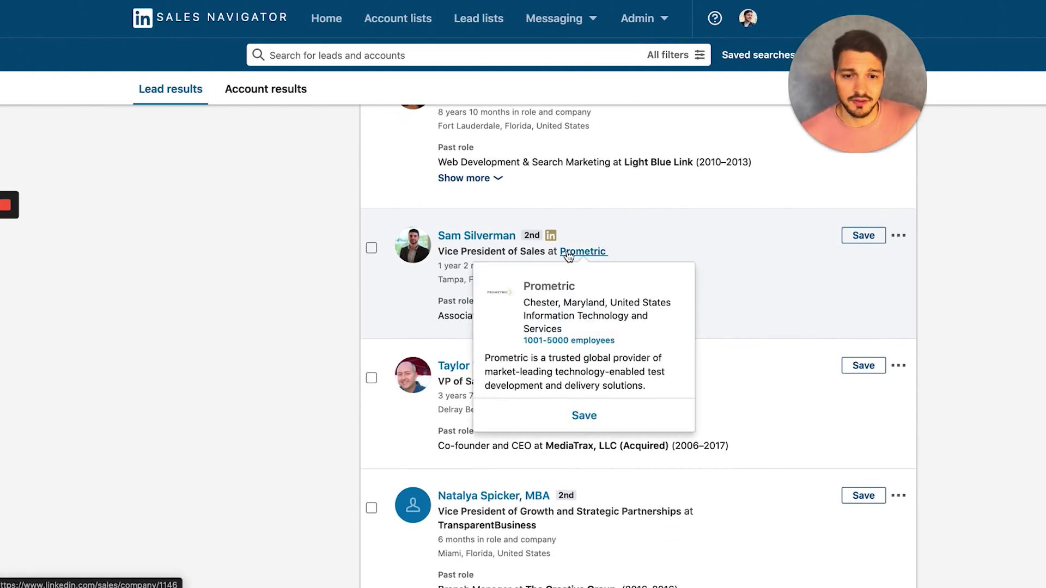
Step: Save the Vice President of Sales at Prometric to the list "Florida - VP of Marketing - SaaS - 2nd Degree", with Prometric as the account
click(858, 238)
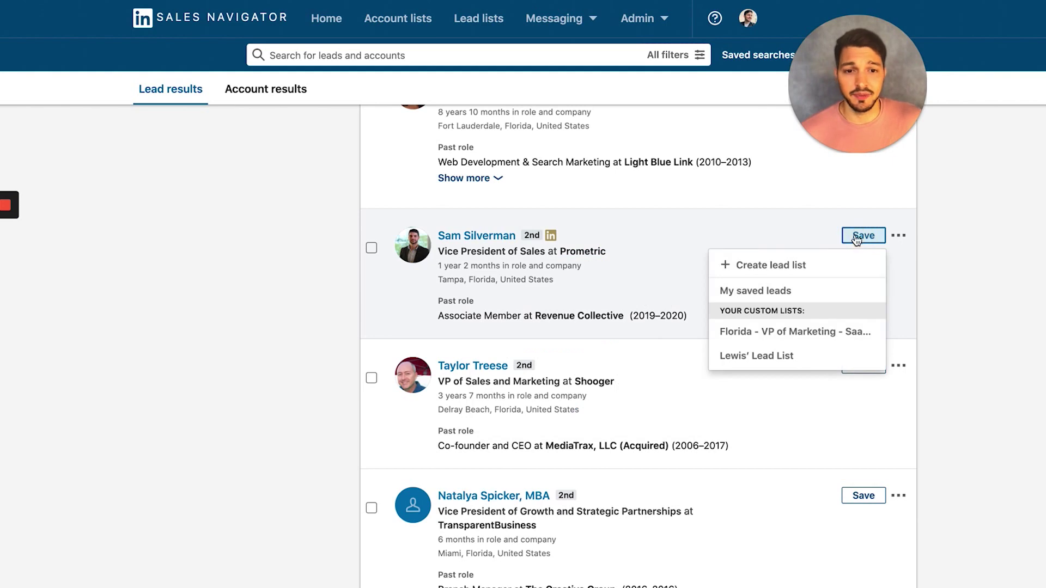
click(754, 359)
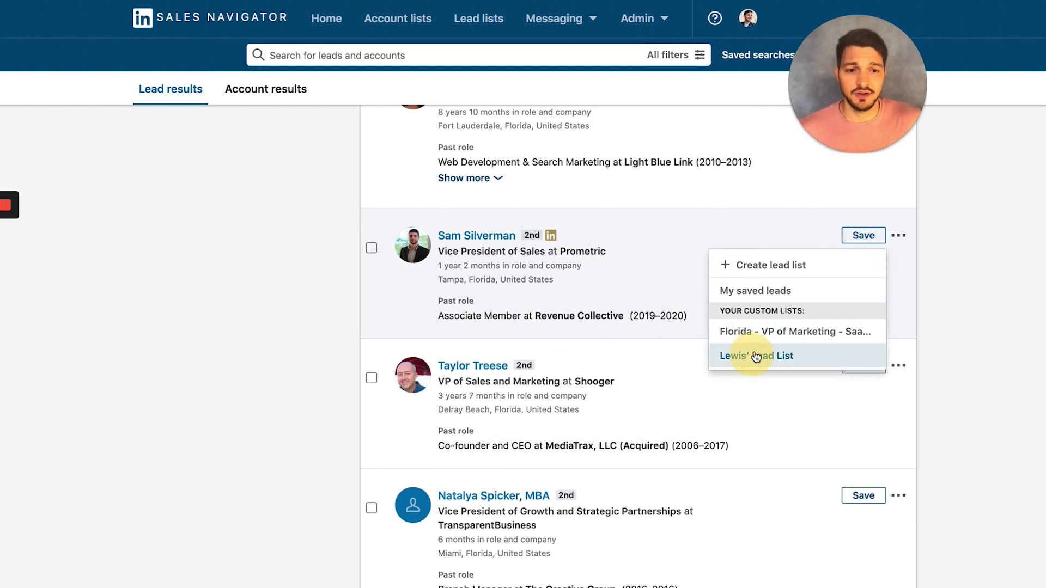
click(719, 334)
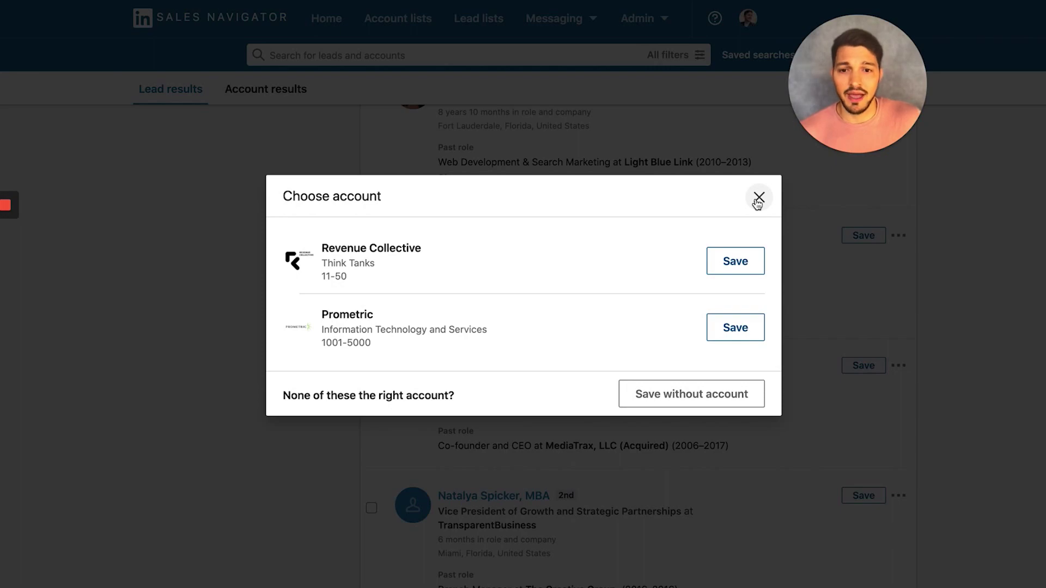
click(733, 328)
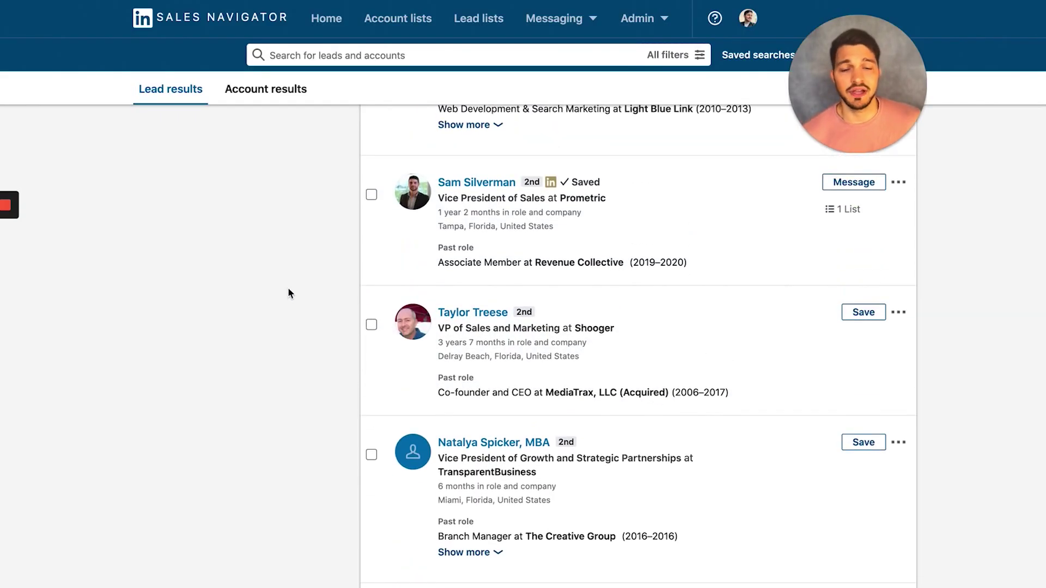
Step: Check which custom list holds the saved CacheFly lead, and close the conversation with the Prometric lead in that list
scroll(289, 289, up, 7)
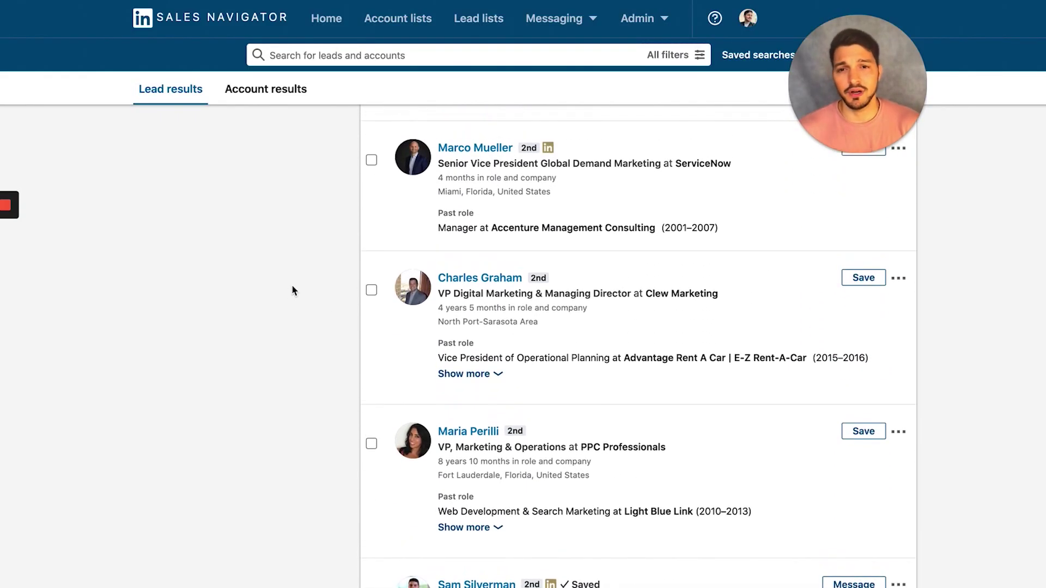
scroll(292, 285, up, 10)
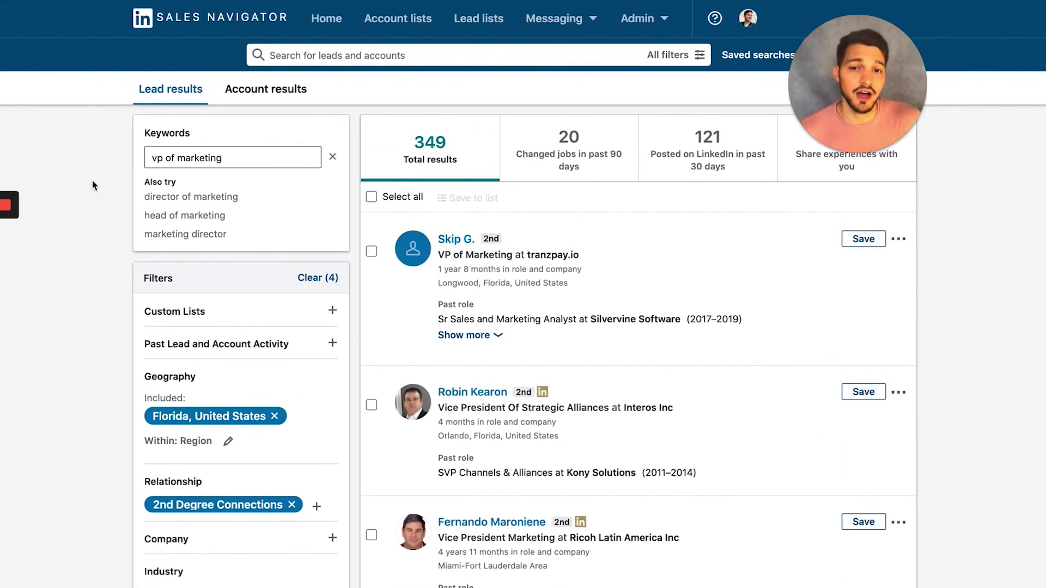
click(109, 177)
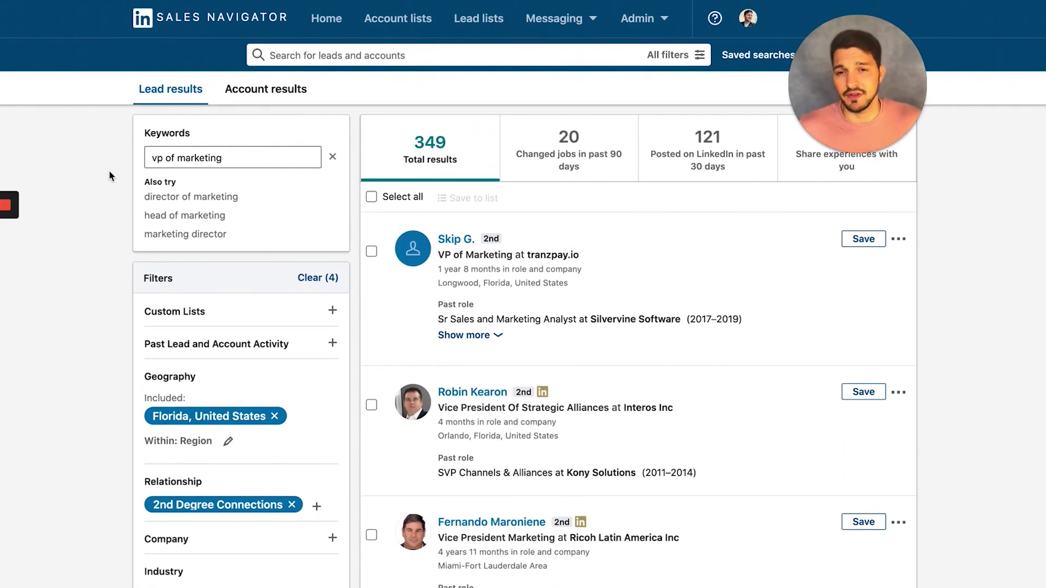
scroll(880, 364, down, 5)
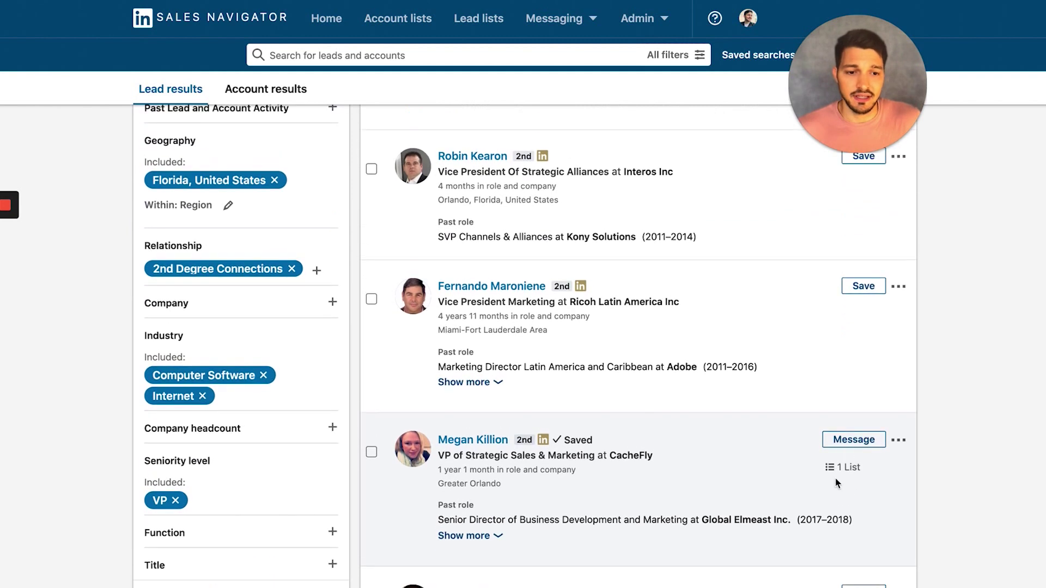
click(842, 472)
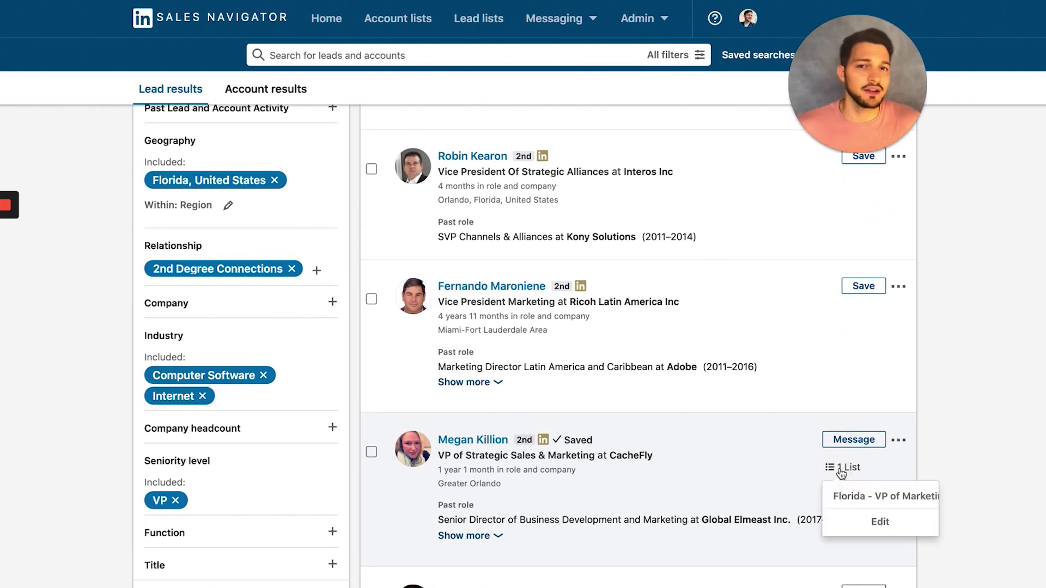
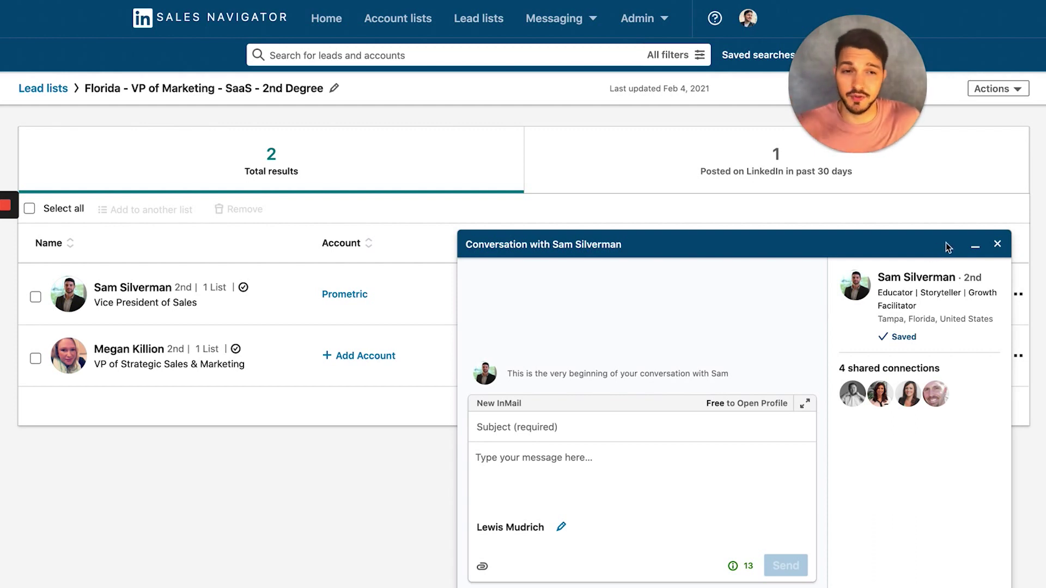
click(995, 245)
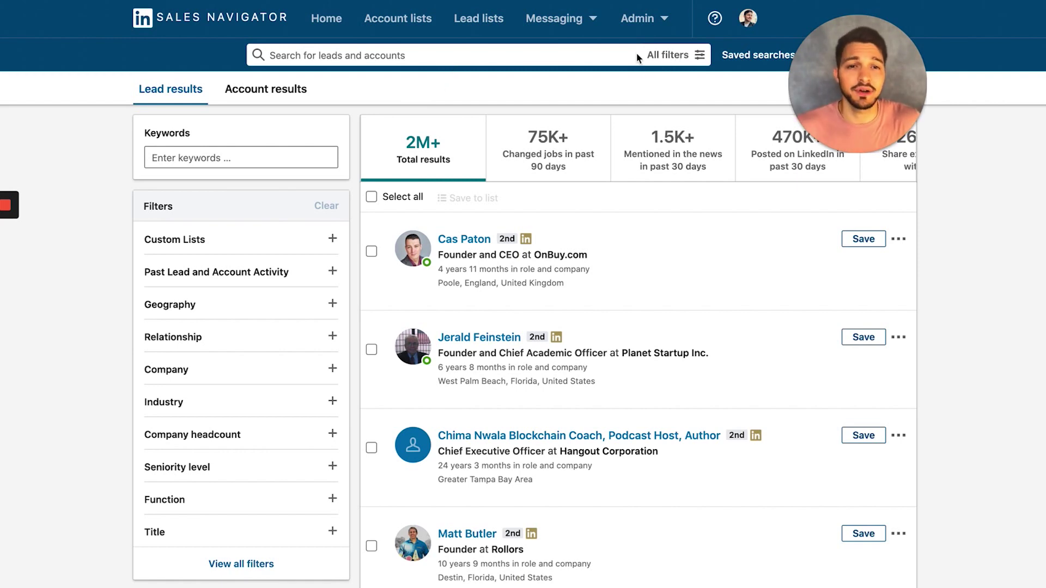
mouse_move(7, 205)
click(3, 324)
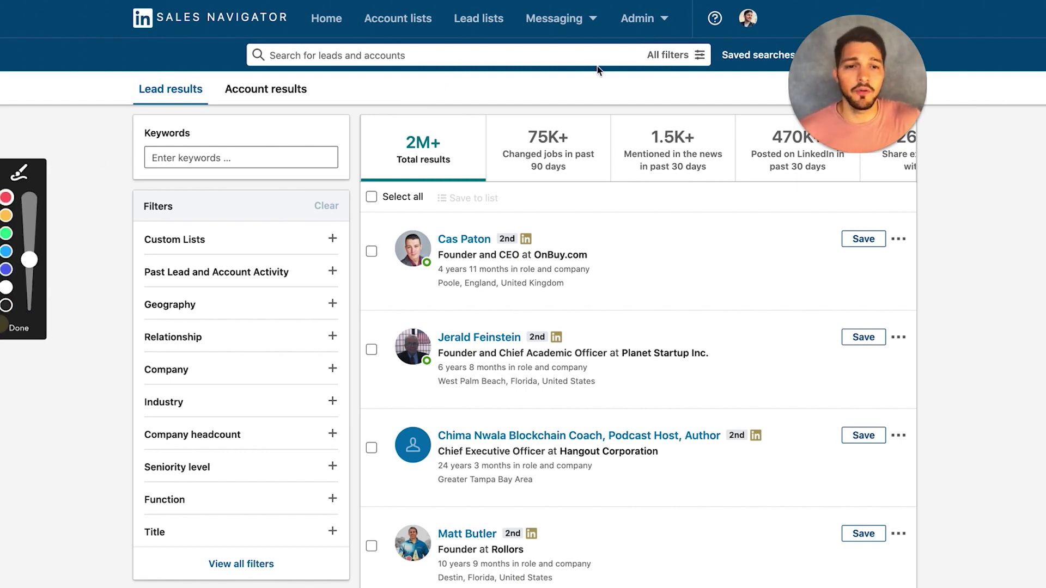
mouse_move(711, 38)
mouse_down()
mouse_move(646, 58)
mouse_move(711, 71)
mouse_up()
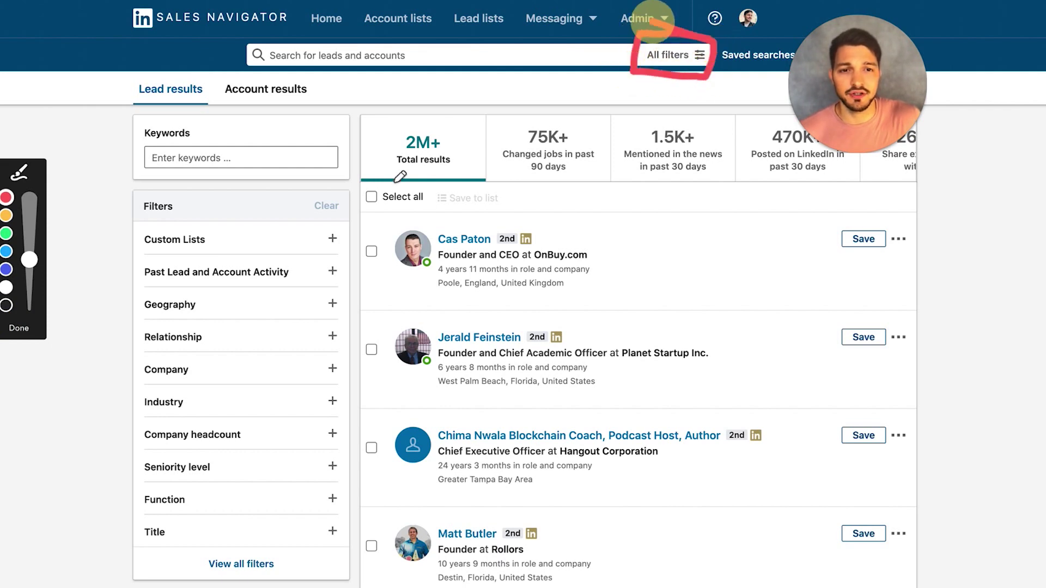
Step: Review all available lead filters, including the top, role and tenure, company and other filters
click(684, 59)
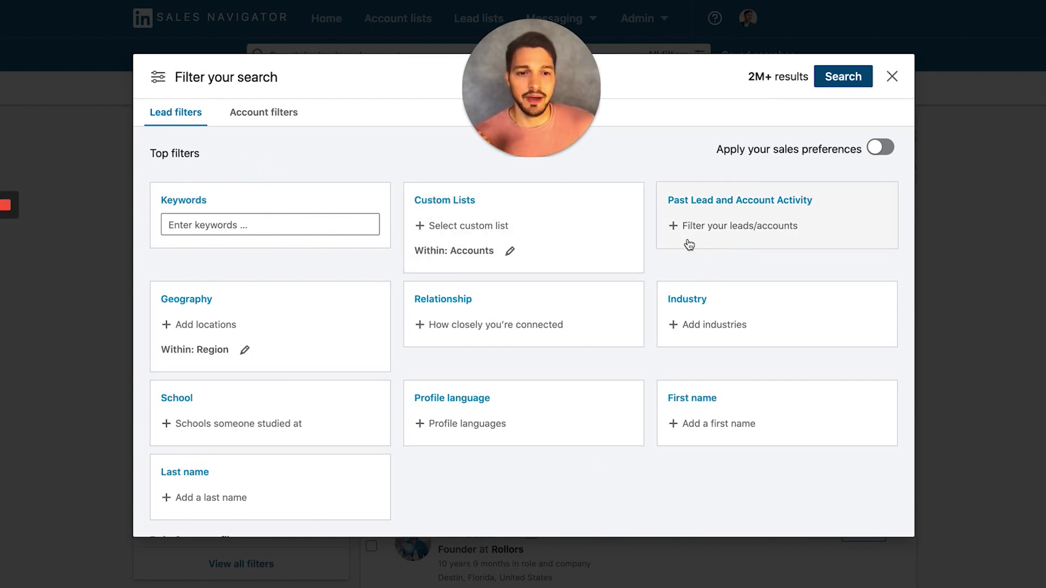
scroll(642, 349, down, 1)
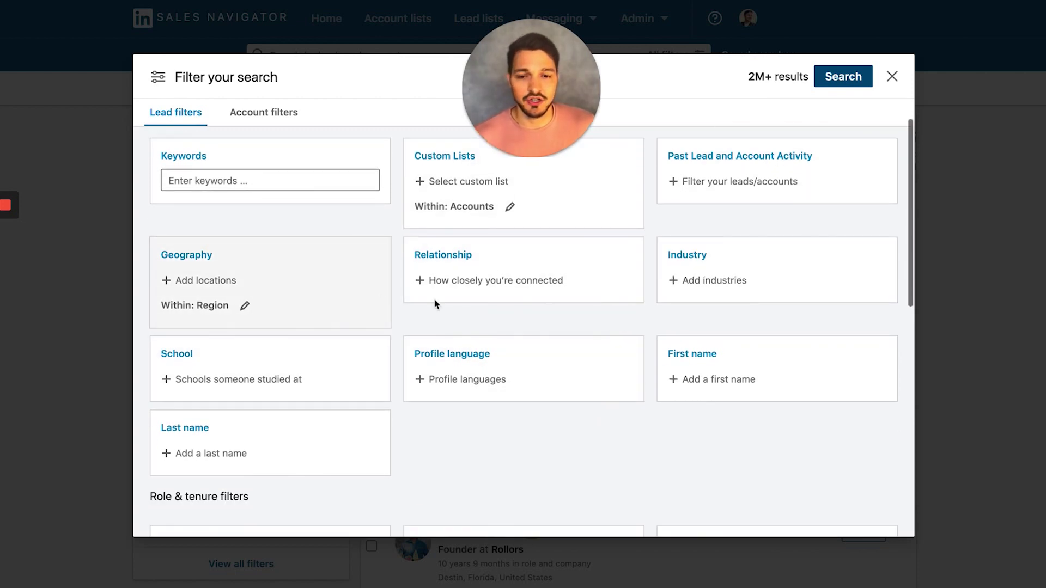
scroll(215, 287, down, 5)
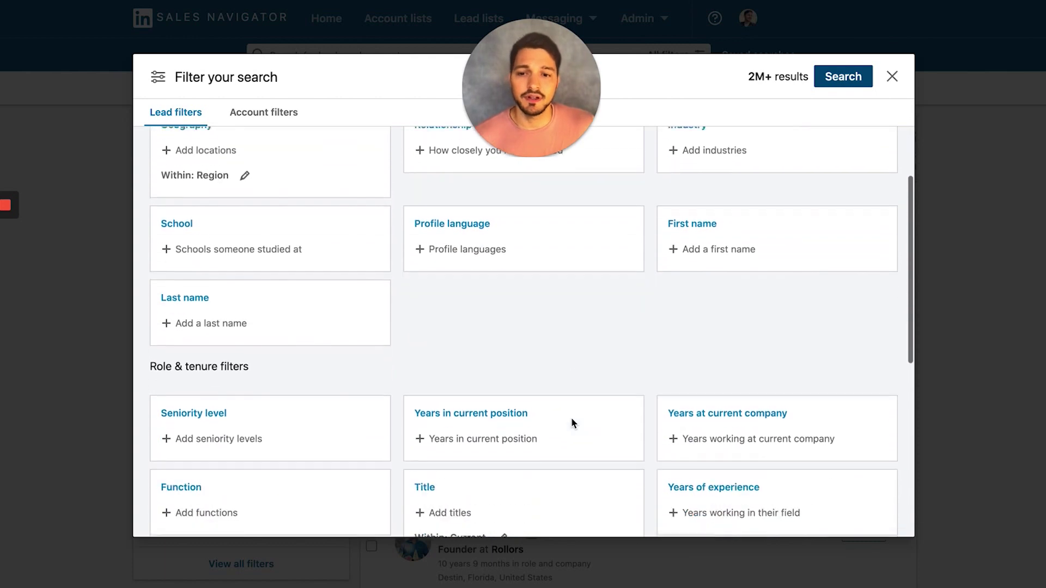
scroll(334, 305, down, 4)
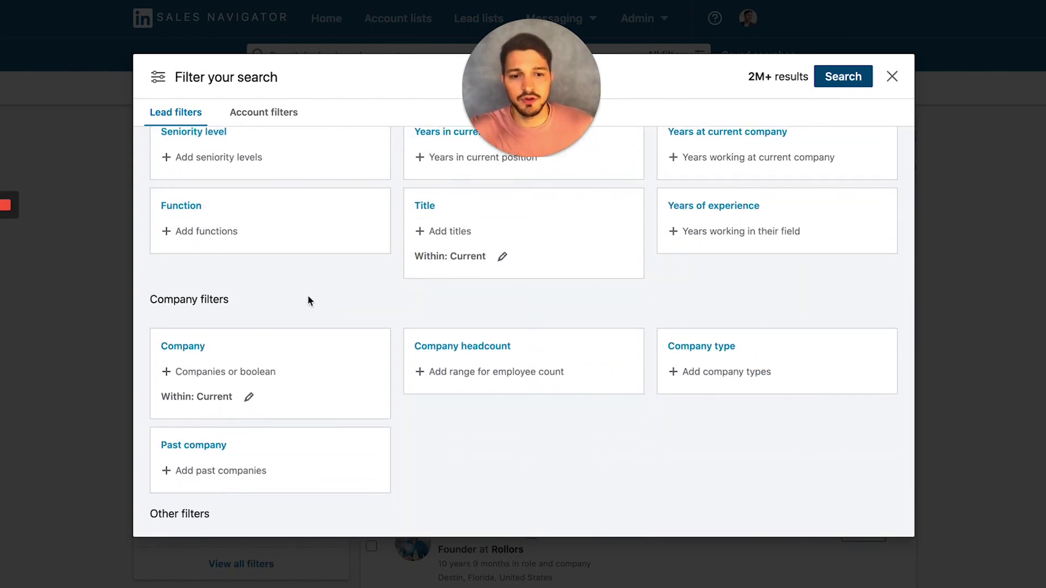
scroll(307, 301, down, 3)
click(545, 332)
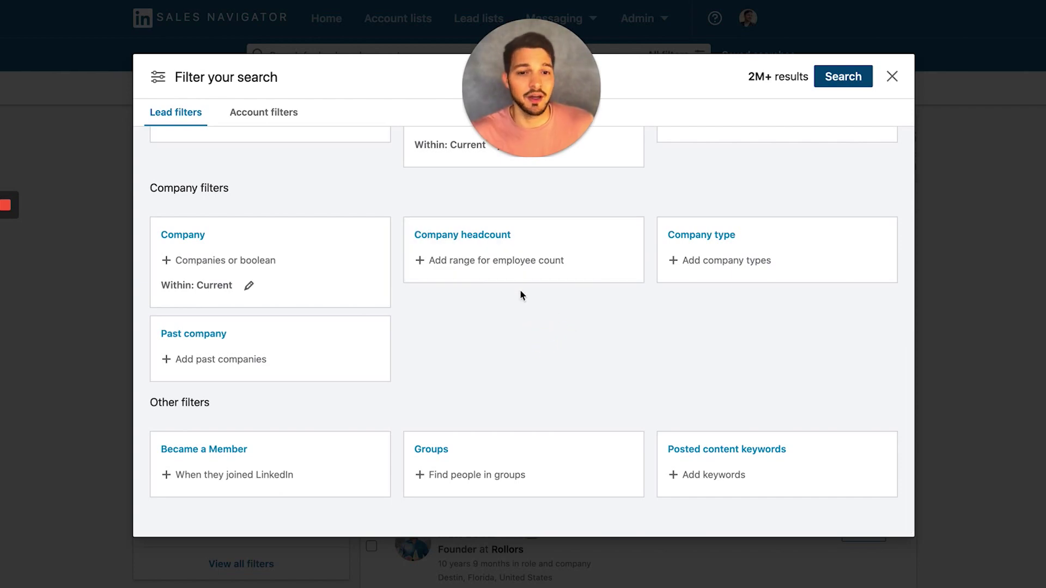
scroll(545, 349, down, 1)
scroll(575, 327, up, 8)
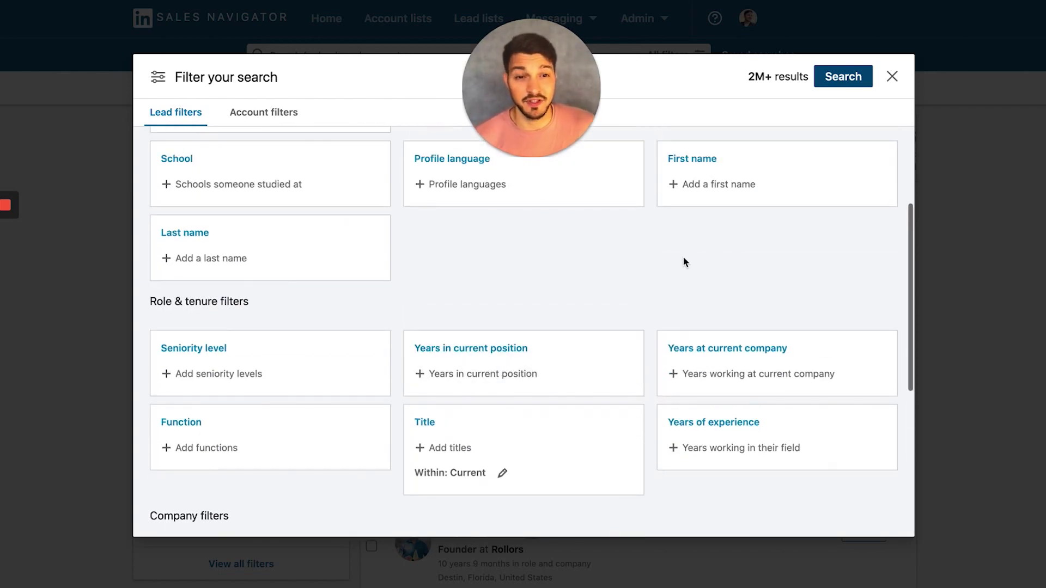
scroll(688, 253, up, 8)
Step: Filter the leads by industry to include Internet
click(725, 329)
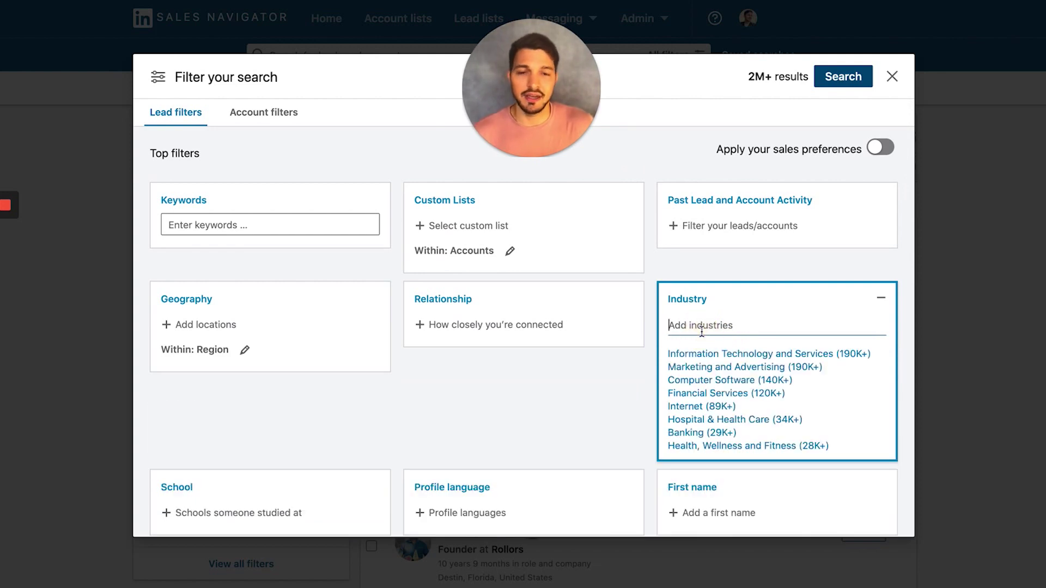
text(internet)
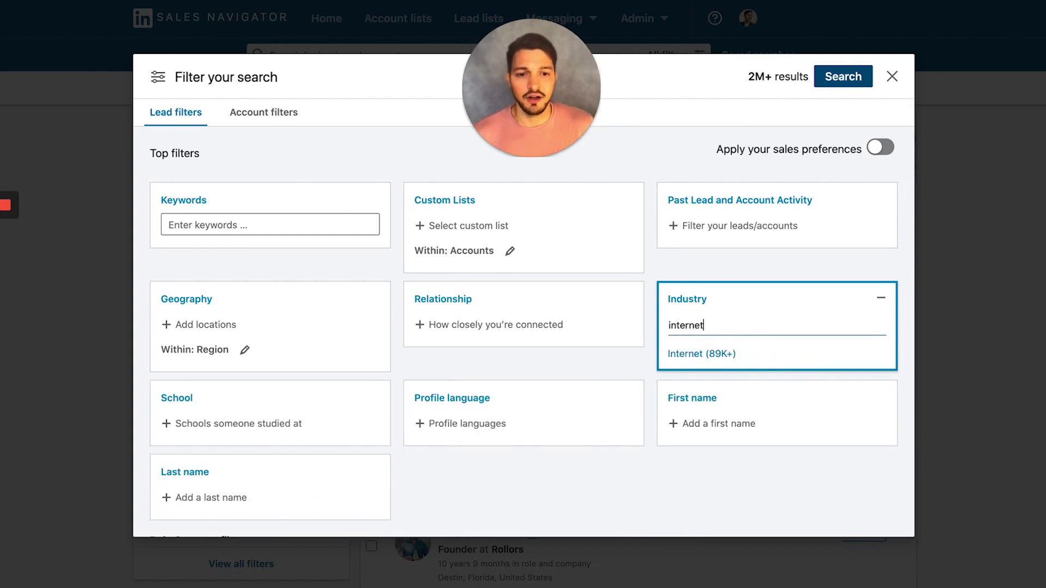
click(712, 360)
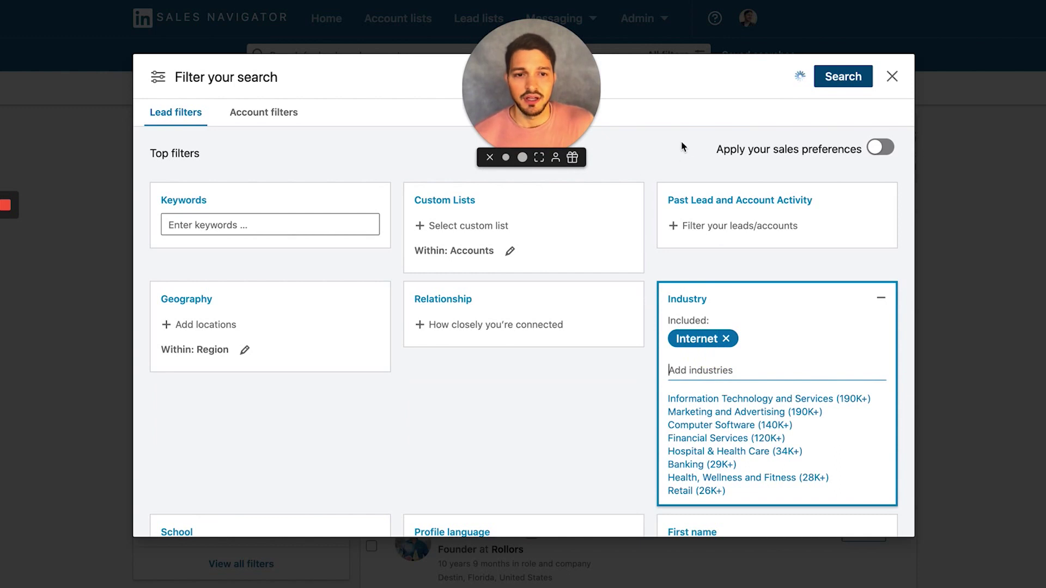
Step: Try the keyword "platform" in the lead filters, and clear it again
click(273, 225)
scroll(357, 139, down, 1)
text(platfor)
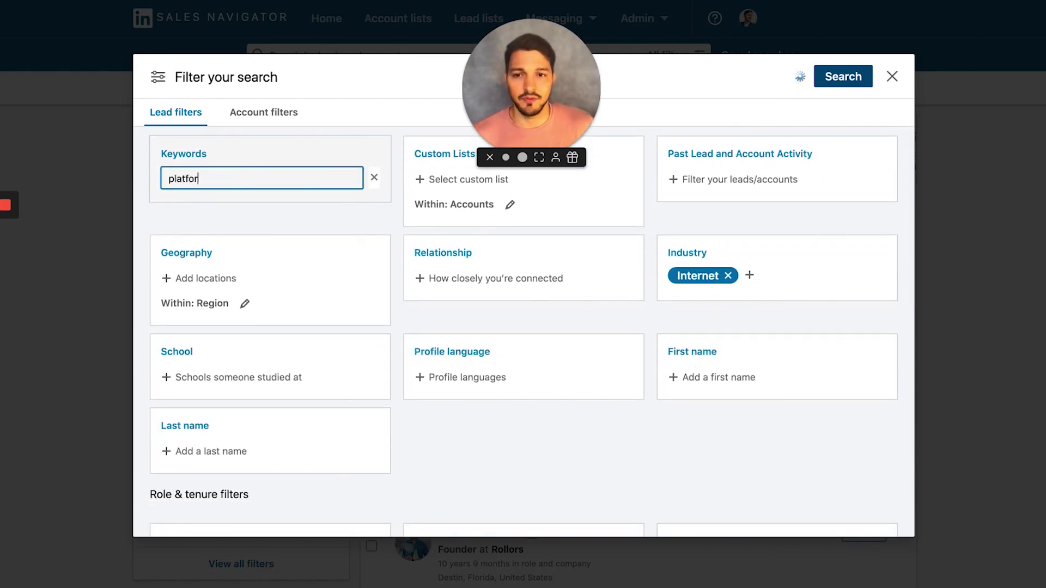
text(m)
scroll(432, 351, down, 10)
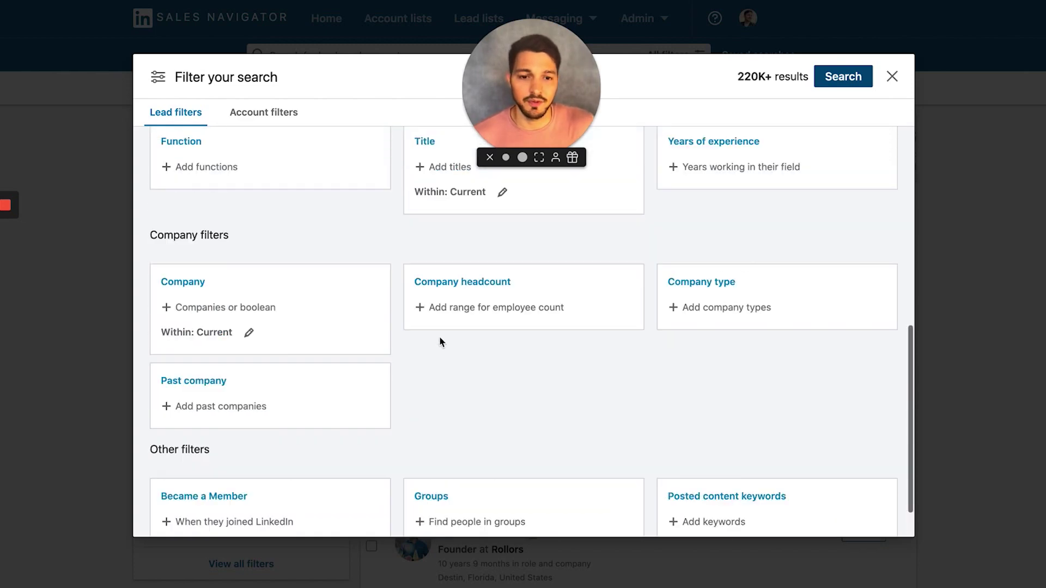
scroll(439, 342, up, 12)
click(373, 225)
click(361, 148)
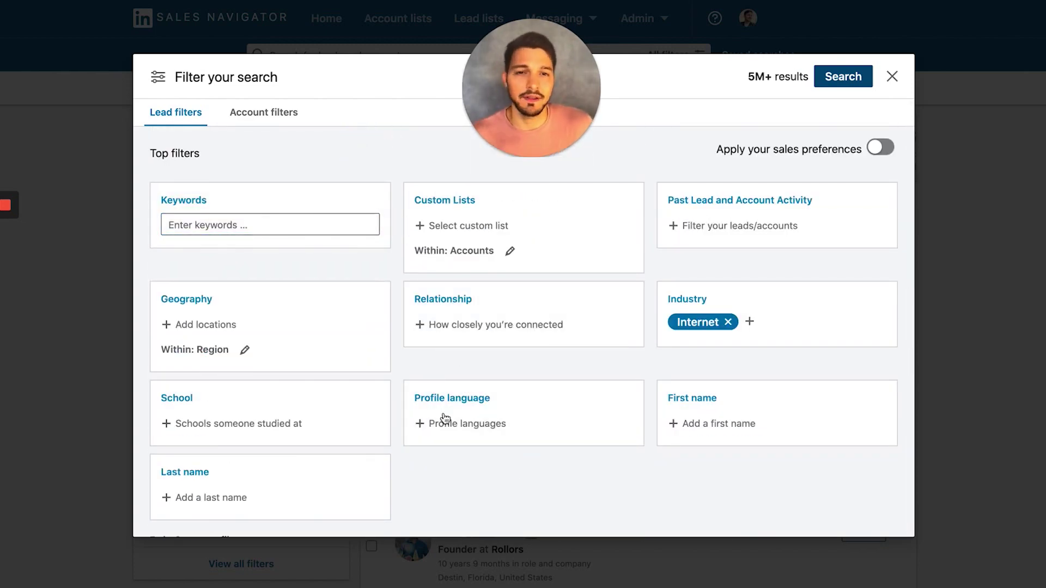
Step: Filter the leads by profile language to include English
click(507, 431)
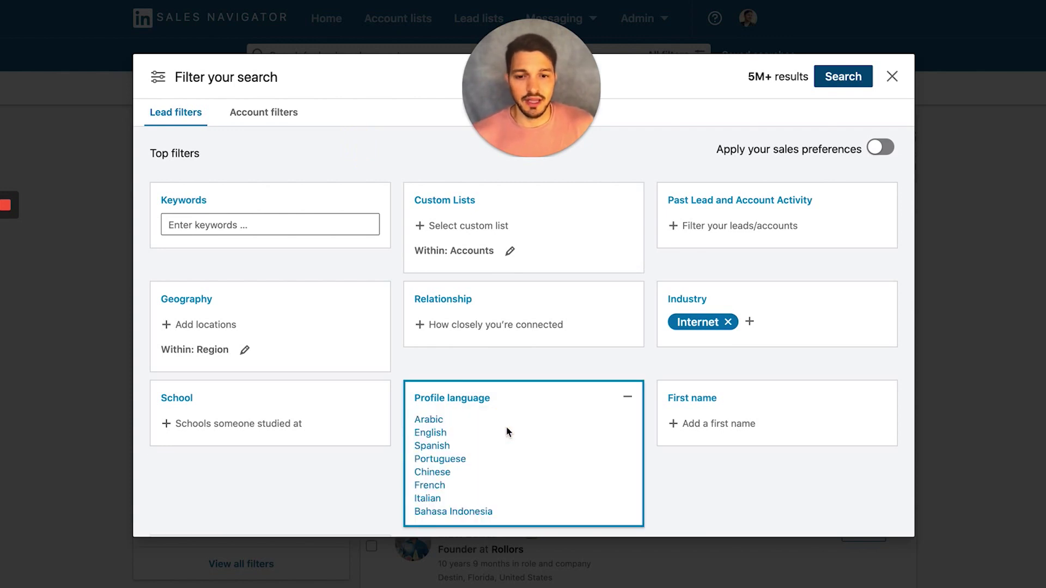
click(428, 433)
click(872, 479)
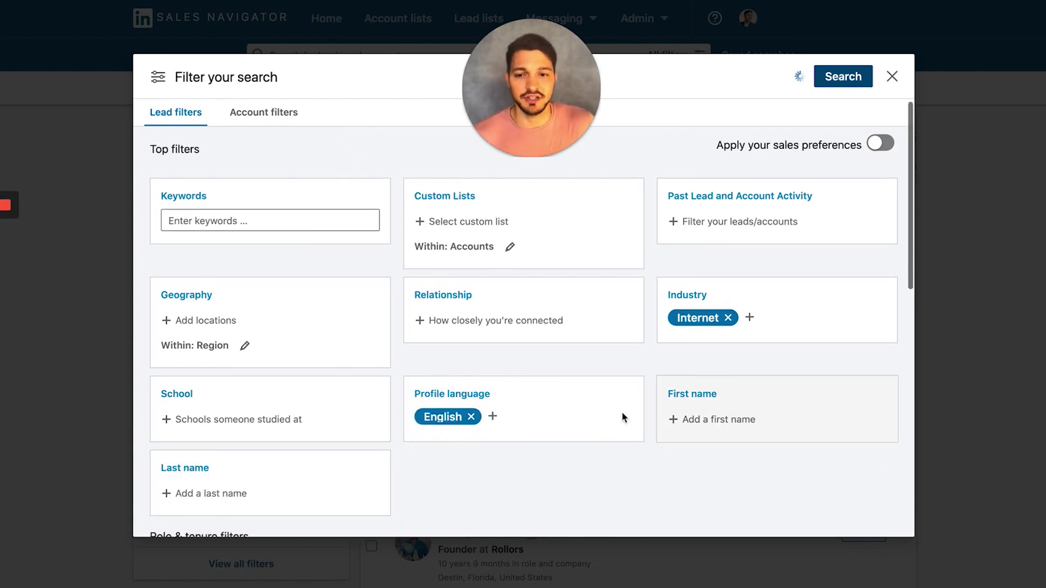
Step: Examine the available options for seniority level and years in current position among the role and tenure filters
scroll(286, 374, down, 2)
scroll(286, 374, down, 5)
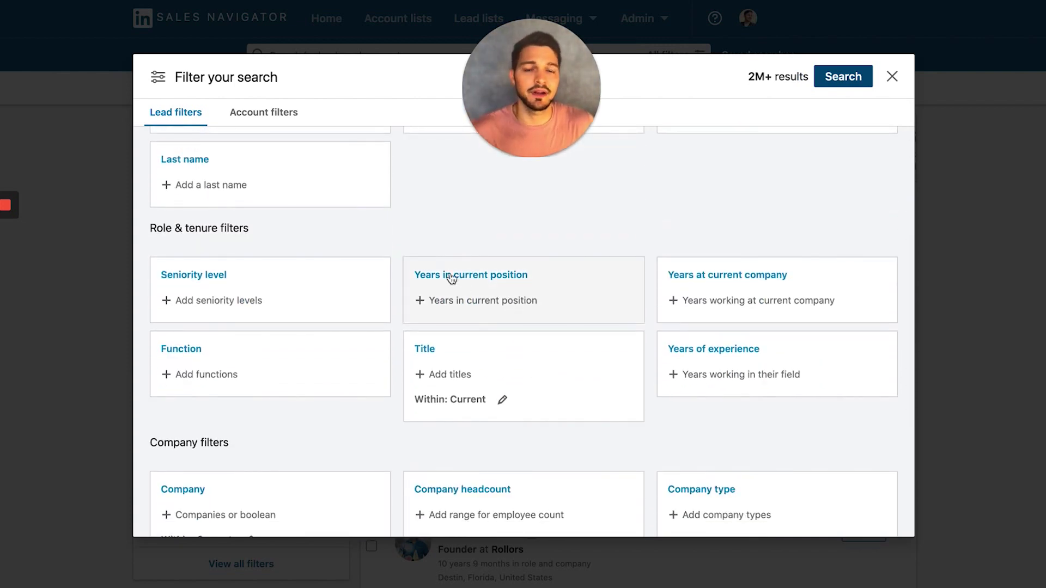
click(264, 316)
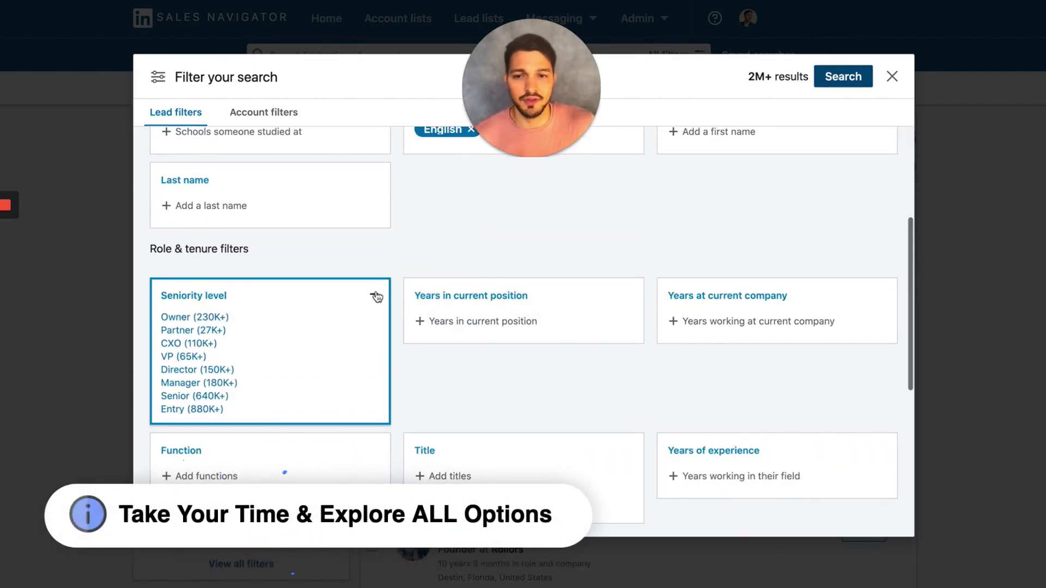
scroll(532, 296, down, 2)
click(522, 250)
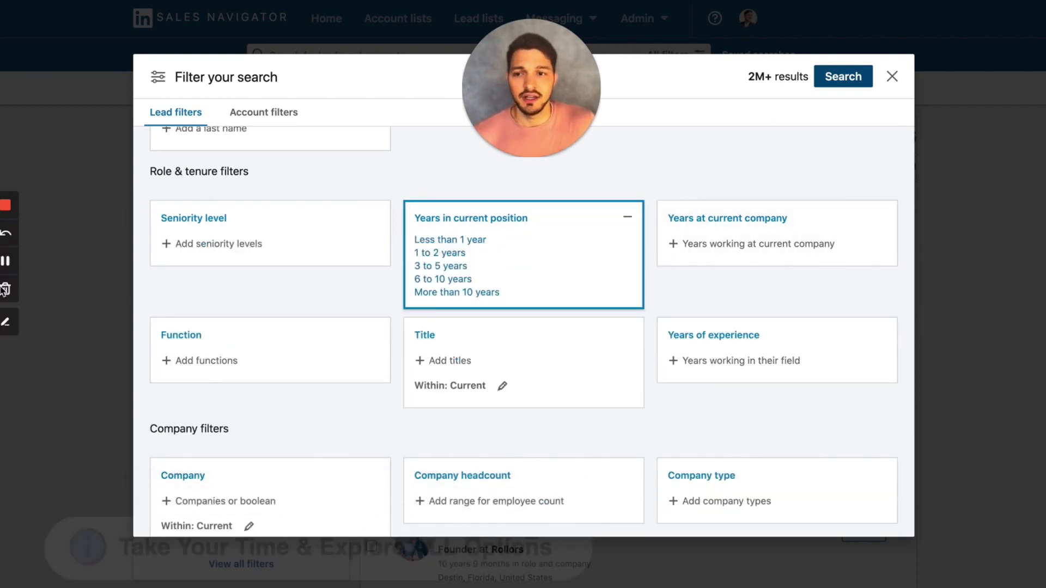
mouse_move(814, 63)
mouse_down()
mouse_move(744, 51)
mouse_move(744, 103)
mouse_move(826, 70)
mouse_up()
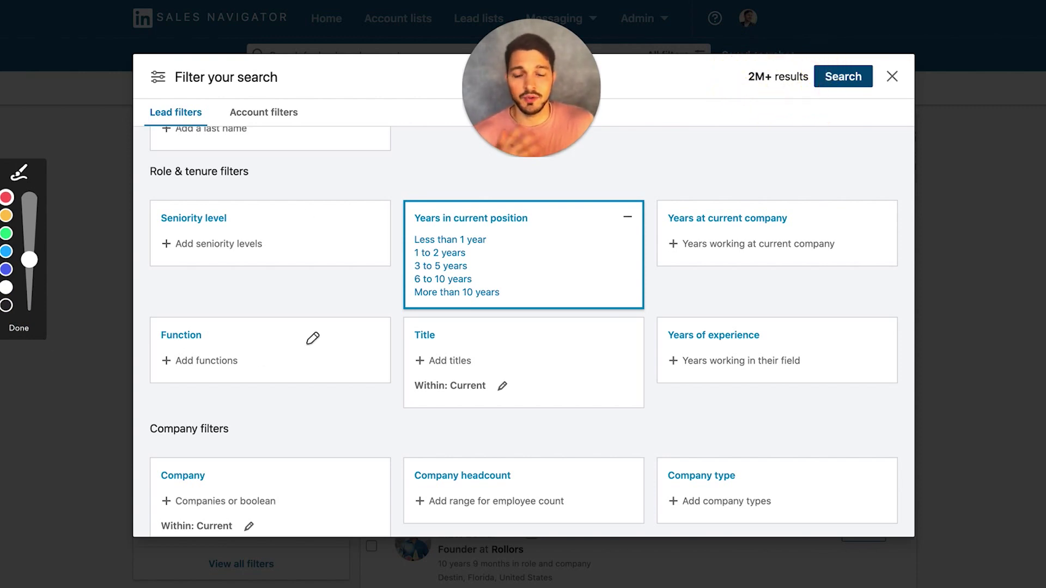
click(20, 332)
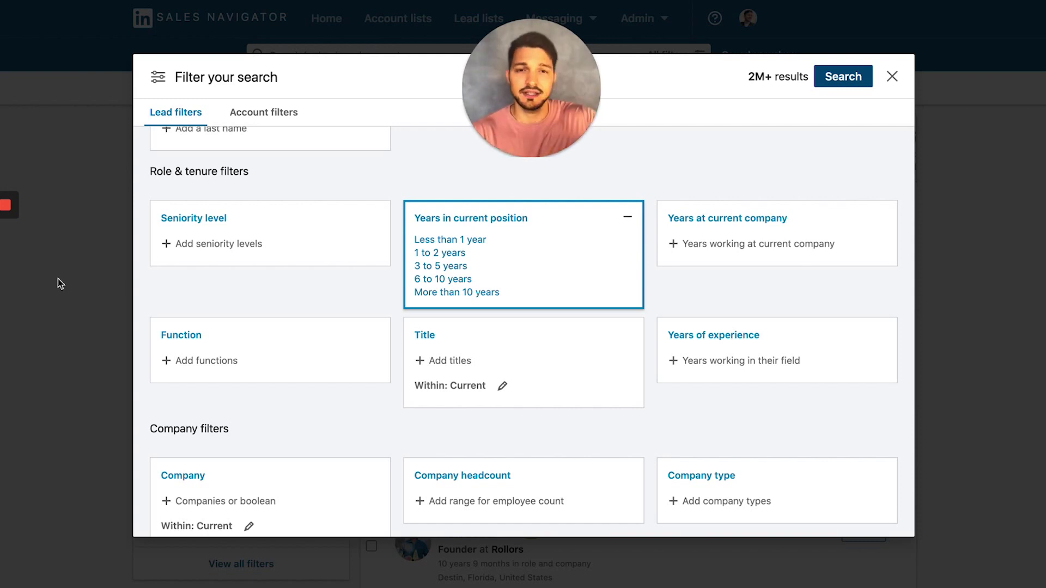
click(643, 163)
scroll(337, 320, down, 4)
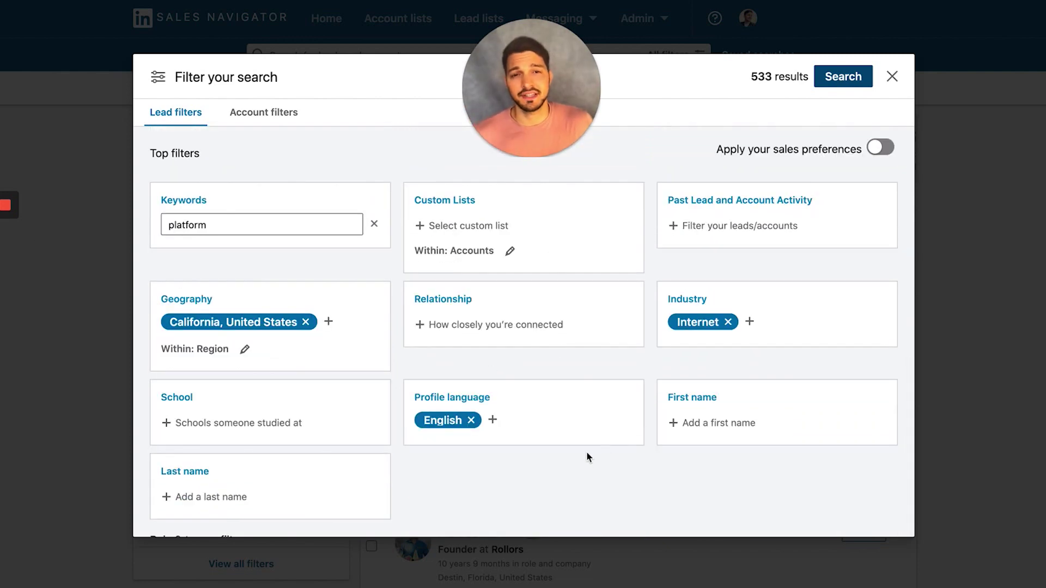
click(585, 447)
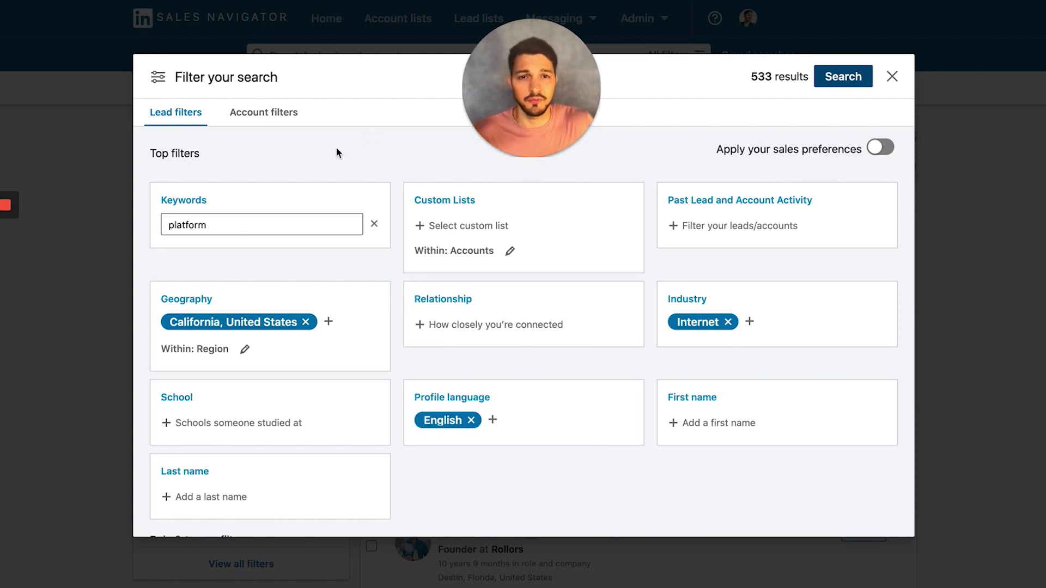
mouse_move(7, 218)
click(11, 315)
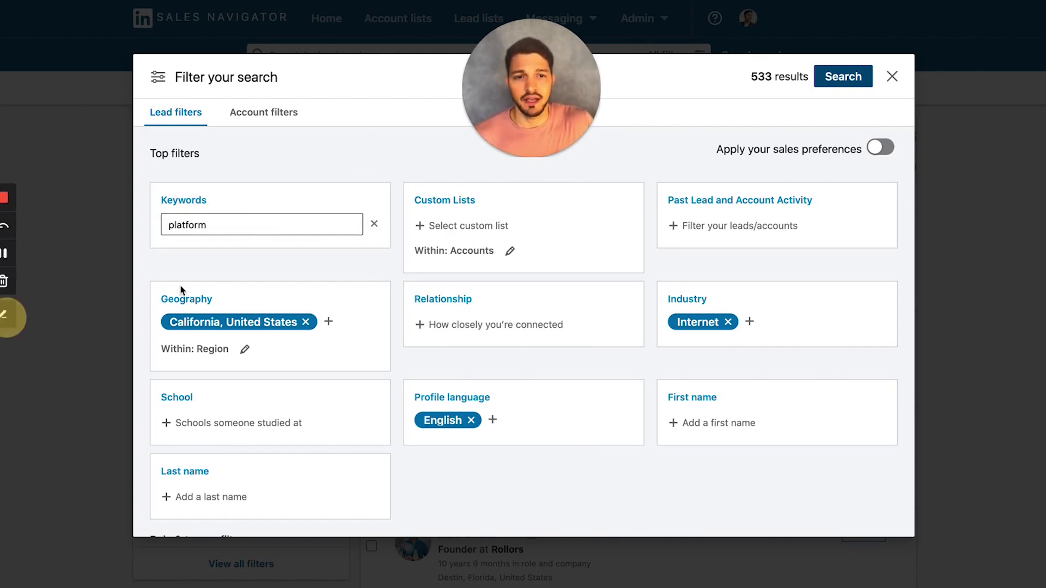
Step: Review the geography, industry, profile language, seniority level and company headcount filters chosen for the lead search
mouse_move(779, 68)
mouse_down()
mouse_move(744, 61)
mouse_move(742, 93)
mouse_move(820, 65)
mouse_move(760, 59)
mouse_up()
mouse_move(151, 232)
mouse_down()
mouse_move(192, 291)
mouse_move(195, 267)
mouse_up()
mouse_move(846, 214)
mouse_down()
mouse_move(705, 279)
mouse_move(736, 281)
mouse_up()
mouse_move(406, 410)
mouse_down()
mouse_move(452, 446)
mouse_move(649, 450)
mouse_move(654, 381)
mouse_move(401, 372)
mouse_up()
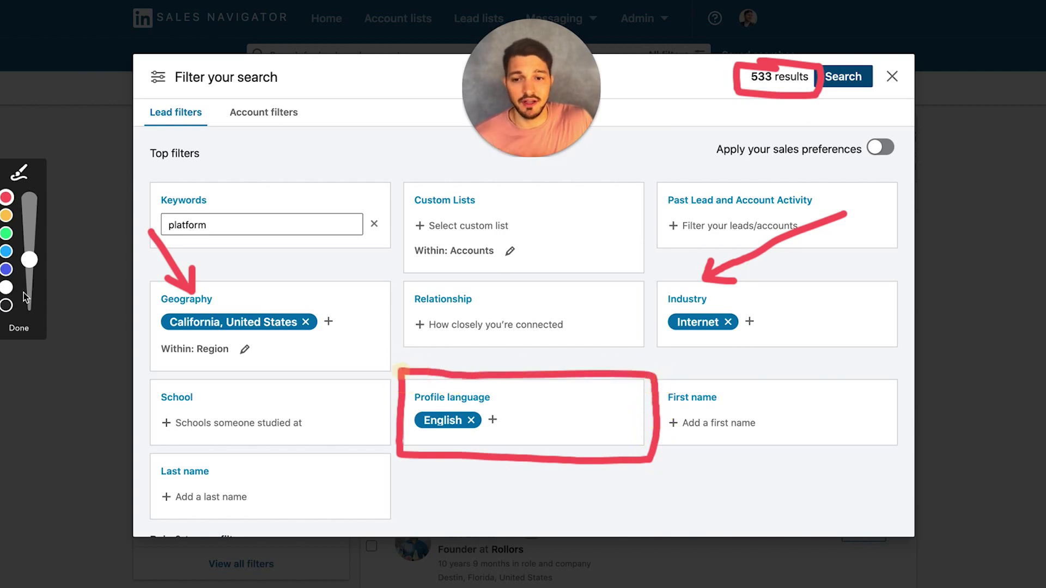
click(22, 327)
scroll(508, 327, down, 6)
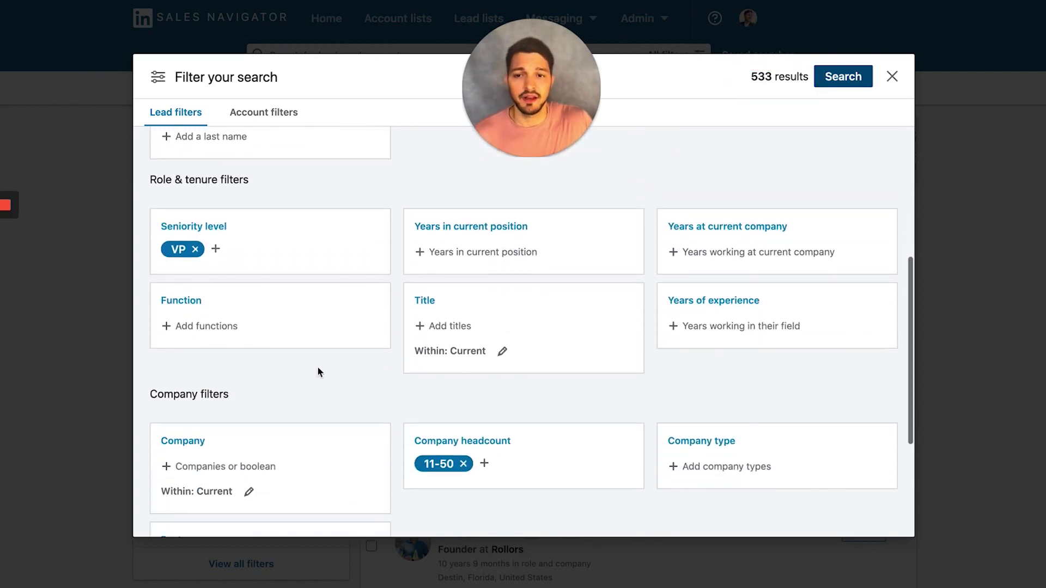
click(10, 319)
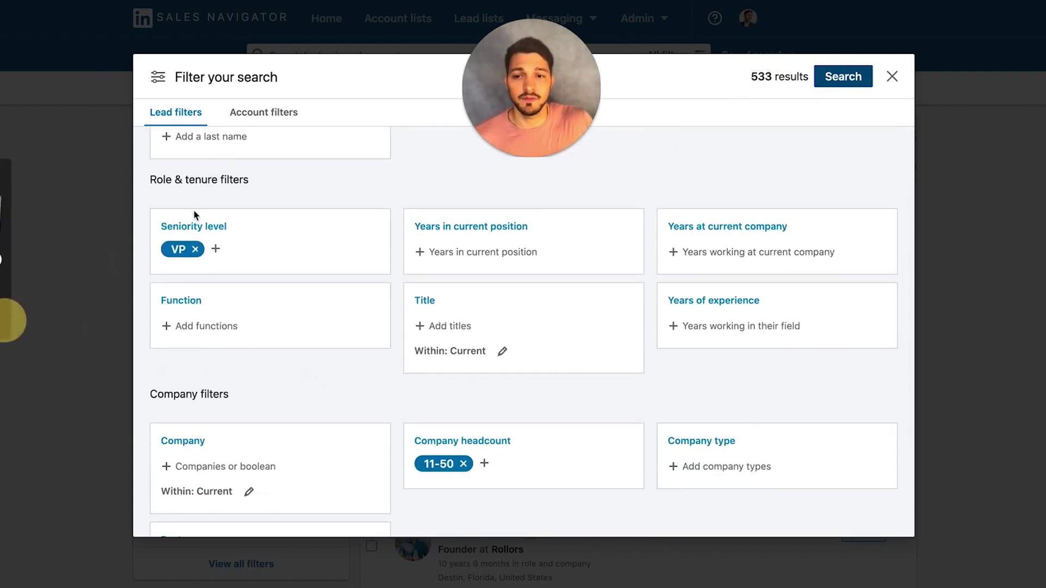
mouse_move(202, 204)
mouse_down()
mouse_move(143, 264)
mouse_move(161, 284)
mouse_move(291, 242)
mouse_move(191, 199)
mouse_up()
click(20, 328)
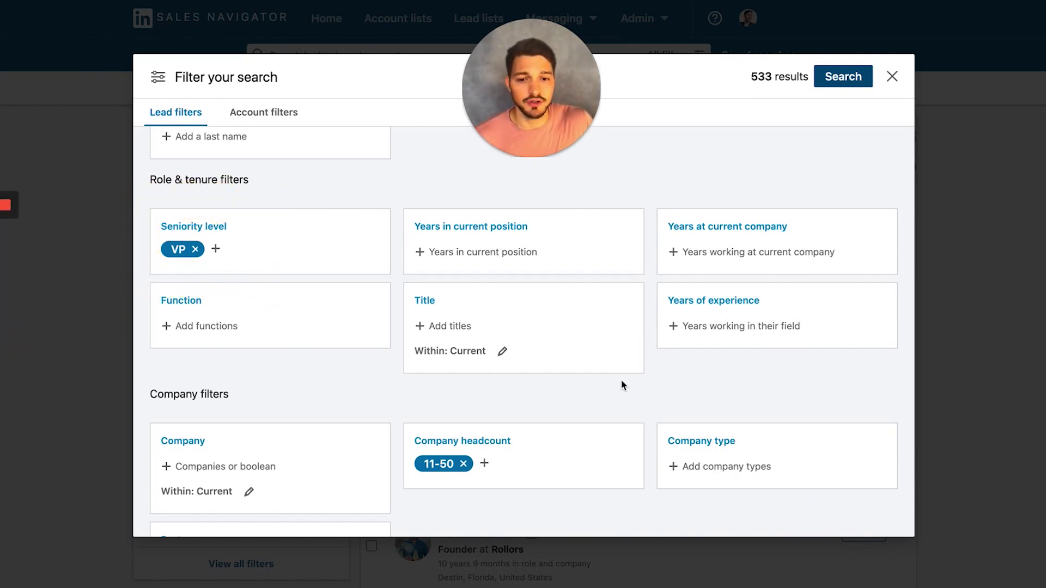
scroll(619, 387, down, 4)
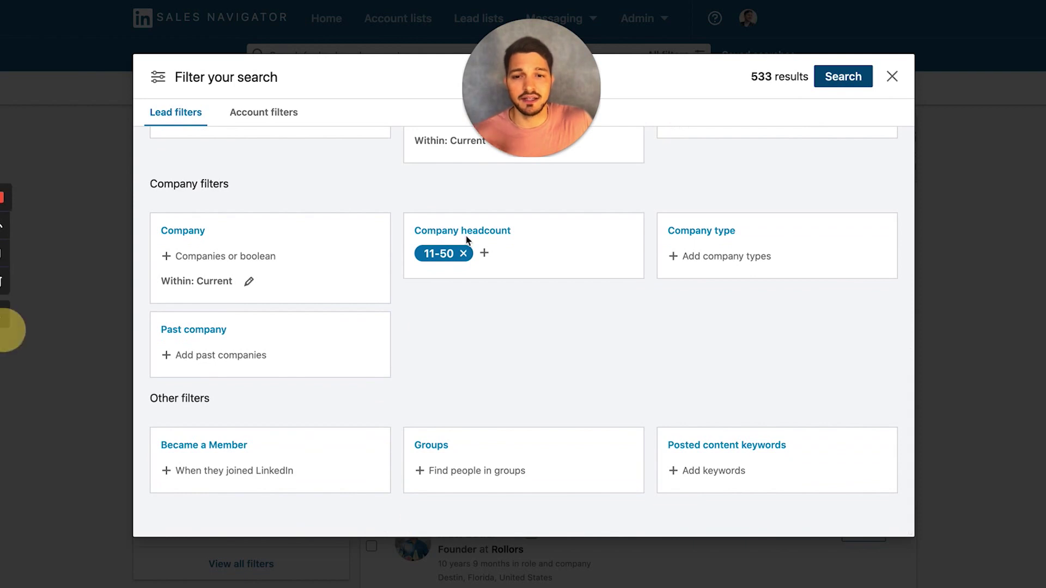
click(10, 320)
mouse_move(494, 202)
mouse_down()
mouse_move(397, 239)
mouse_move(398, 285)
mouse_move(518, 289)
mouse_move(542, 226)
mouse_move(542, 196)
mouse_move(418, 177)
mouse_up()
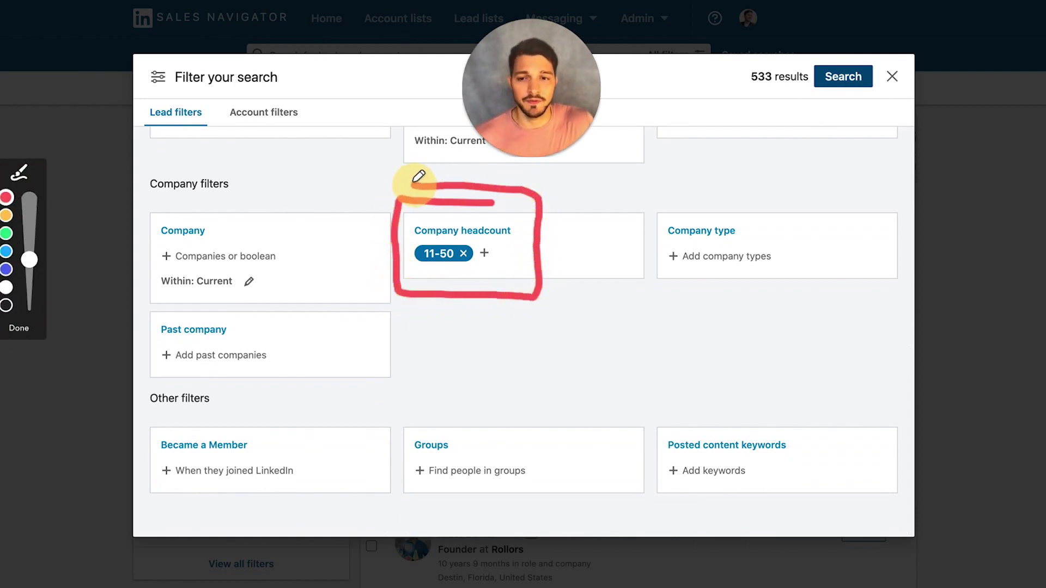
click(19, 328)
Step: Run the lead search with the chosen filters and look through the resulting leads and their companies
scroll(511, 358, up, 10)
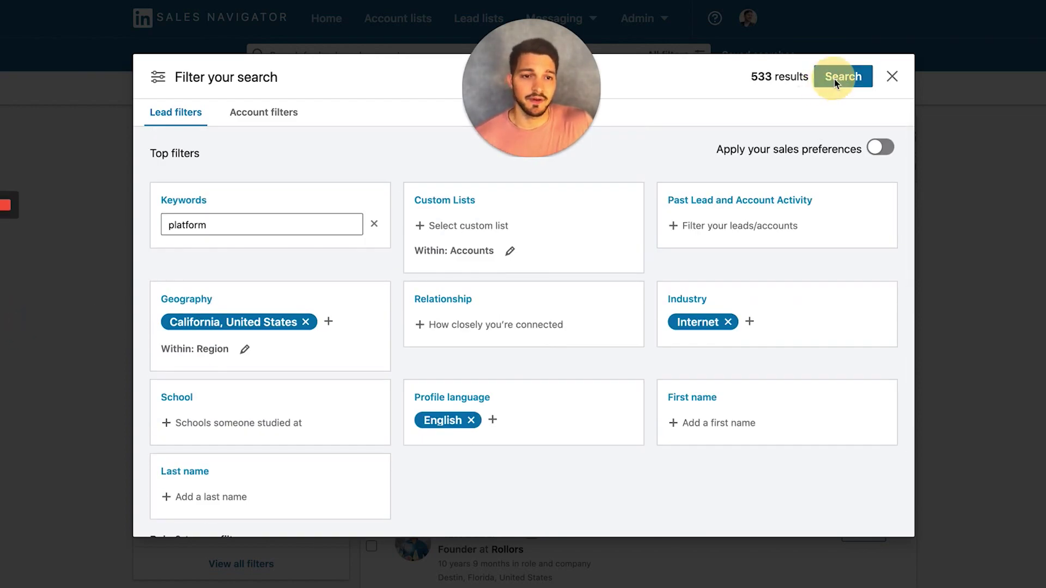
click(835, 82)
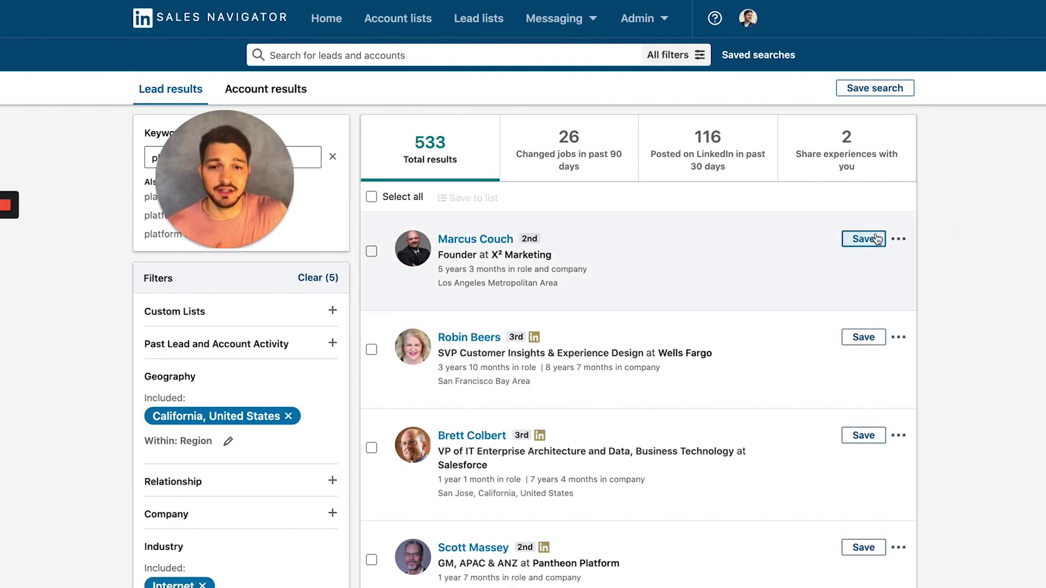
scroll(528, 260, down, 5)
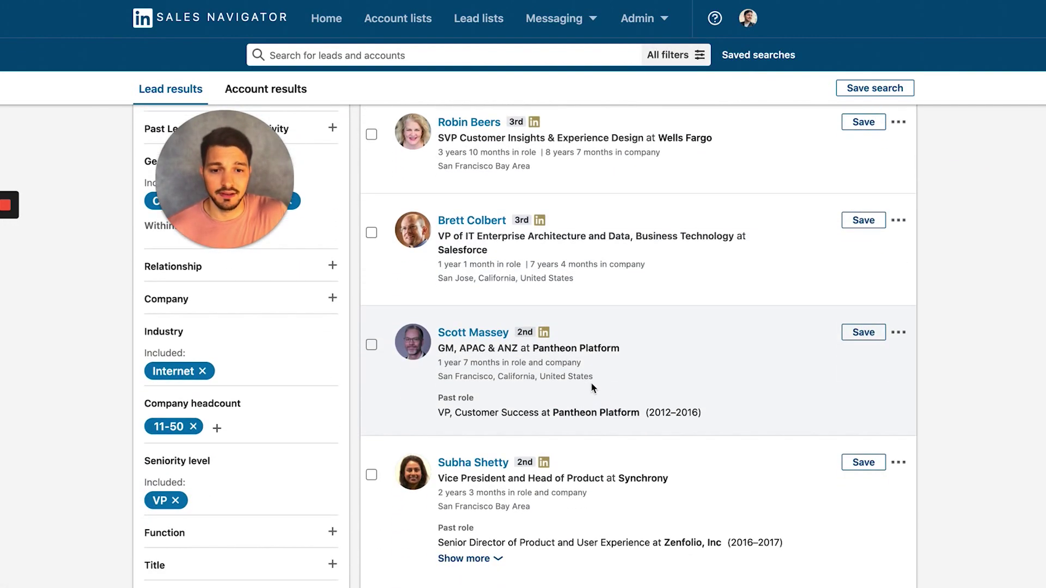
mouse_move(648, 390)
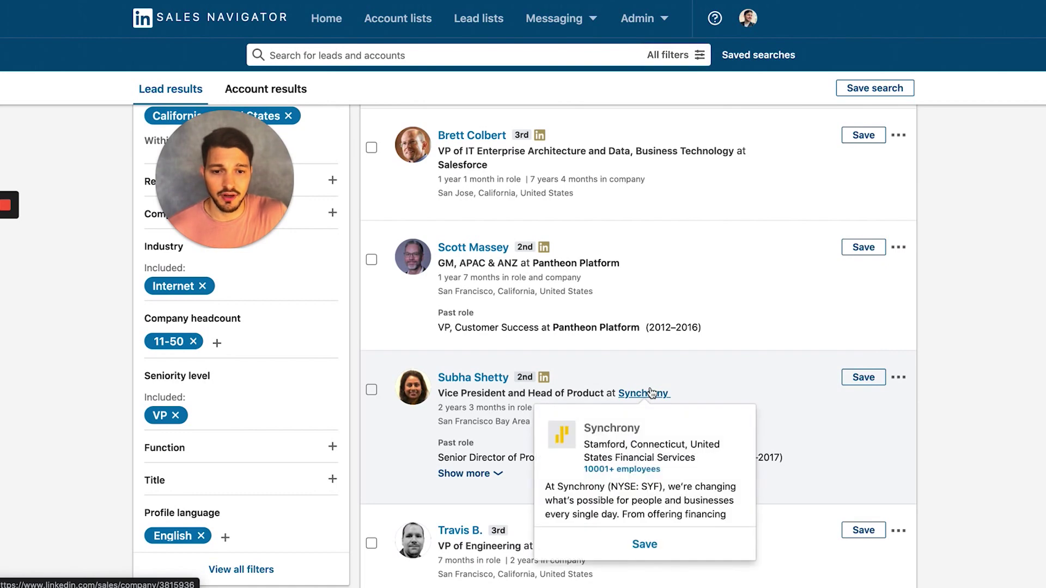
scroll(650, 388, down, 2)
scroll(661, 467, down, 4)
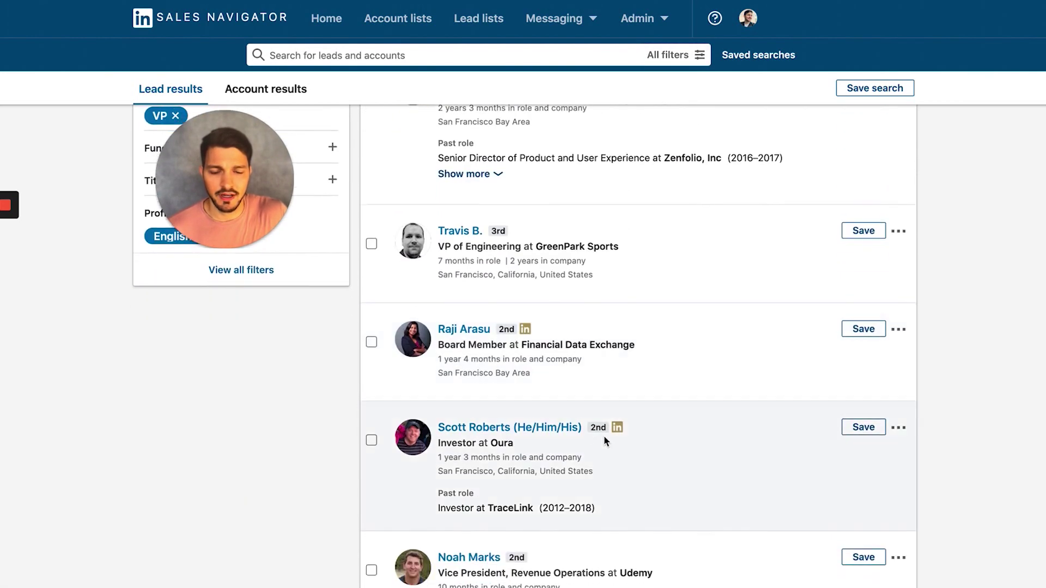
scroll(309, 400, down, 4)
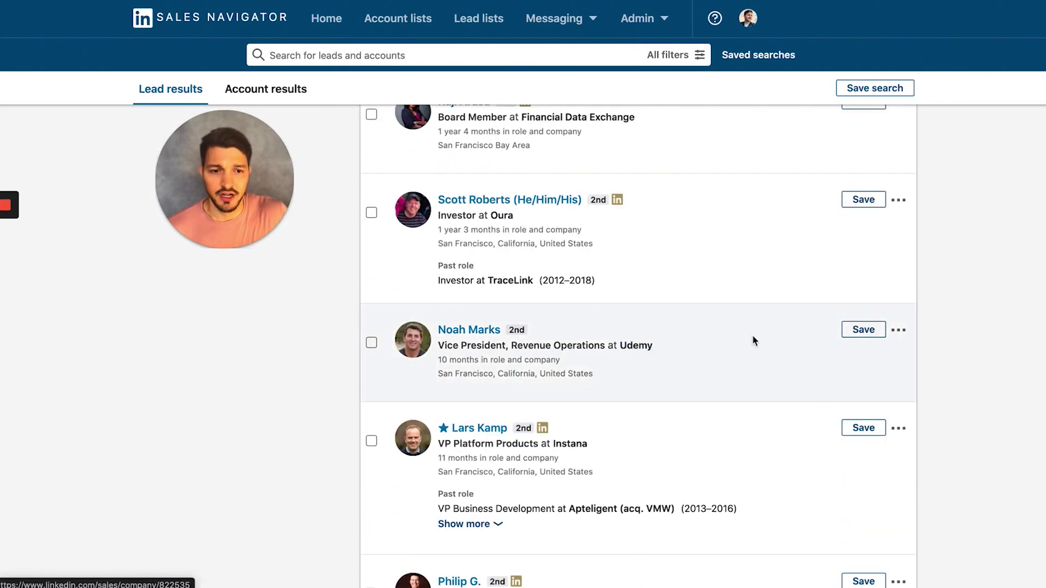
Step: Try to save the Vice President of Revenue Operations at Udemy to the Florida VP of Marketing custom list
click(858, 337)
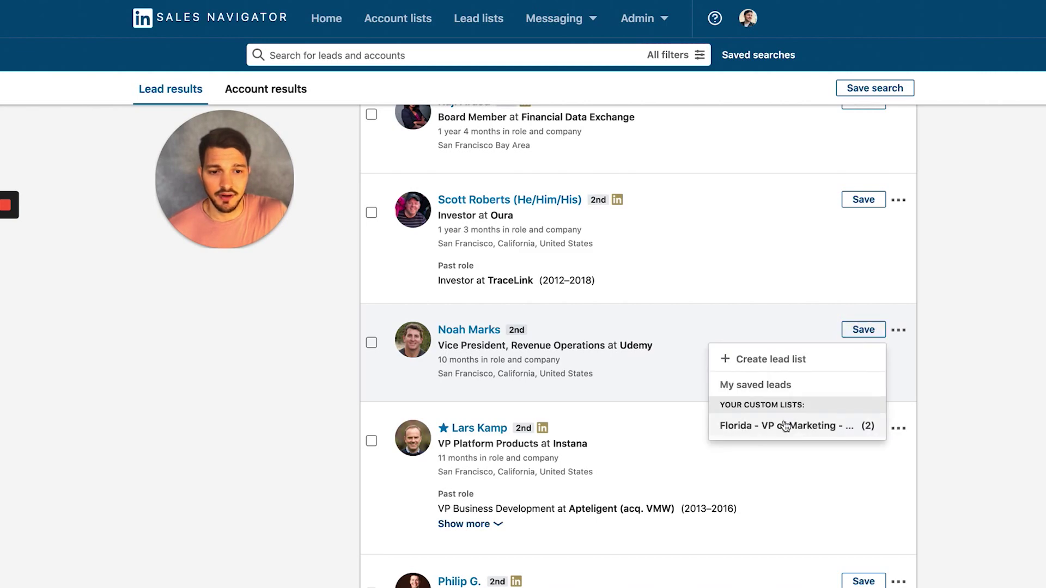
click(765, 429)
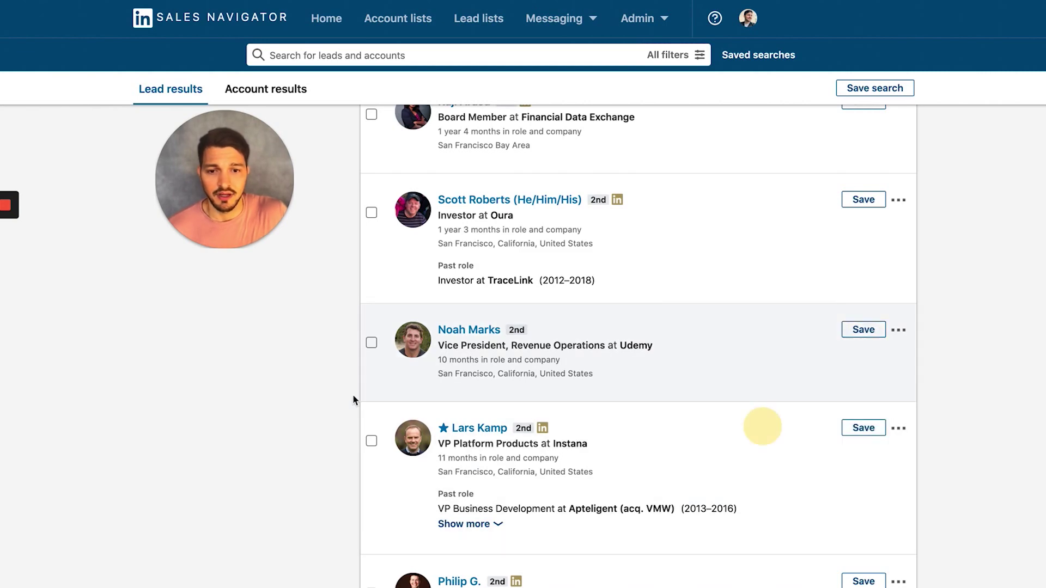
click(866, 334)
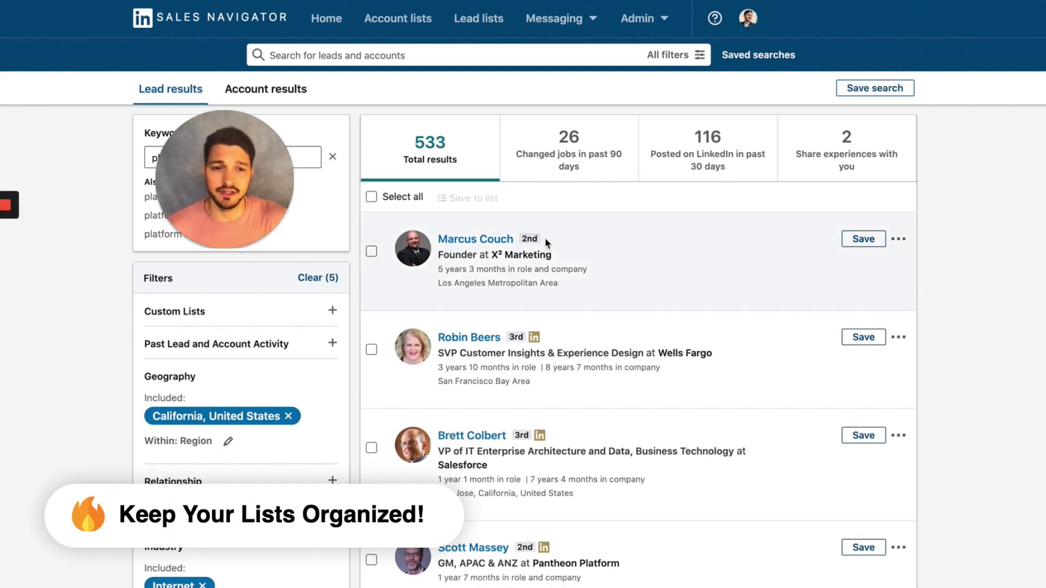
Step: Select all leads on the page and save them to a new list named VP of Marketing - Internet - "Platform" - 11-50 - CA - English
scroll(547, 243, down, 5)
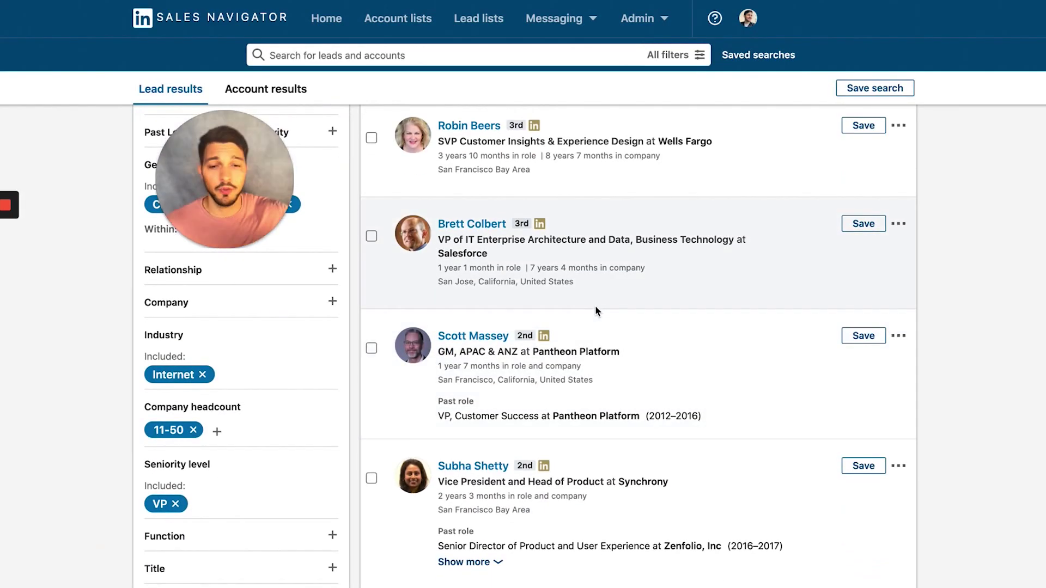
scroll(596, 312, up, 5)
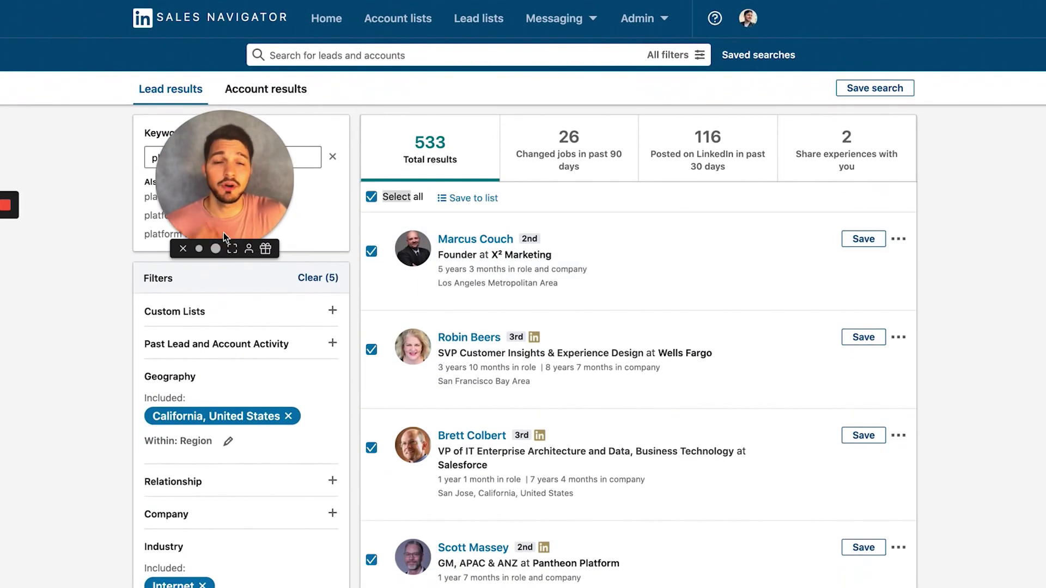
click(462, 199)
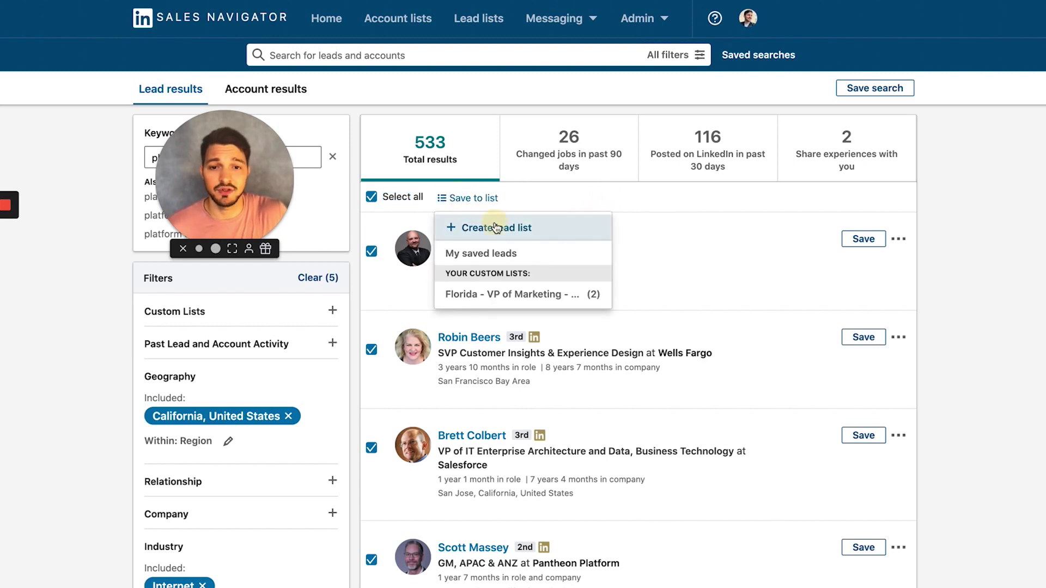
click(493, 228)
click(444, 235)
text(VP of Marketing - Internet - "Platform" - 11-50 - CA - English)
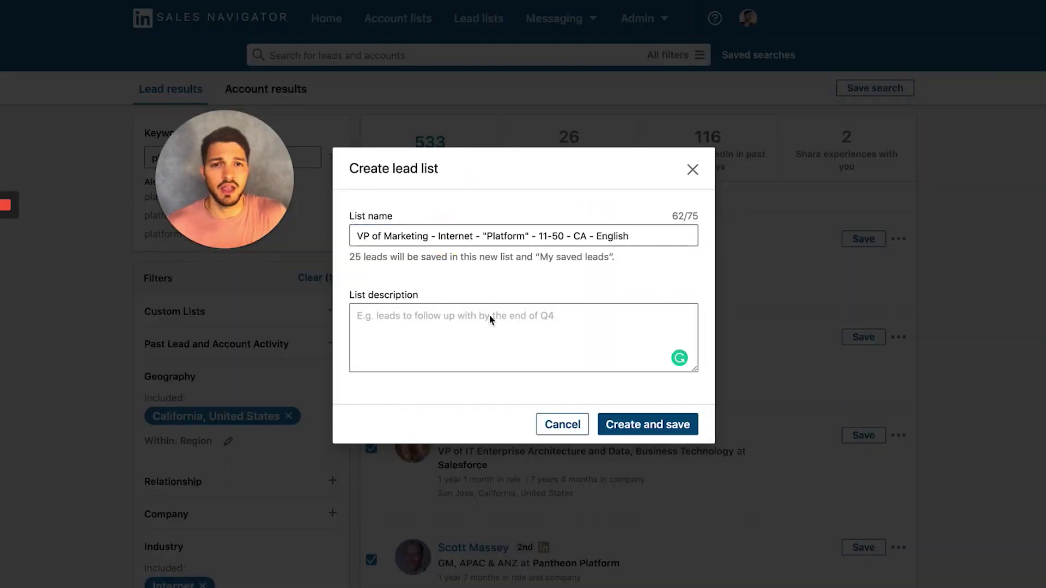
click(490, 315)
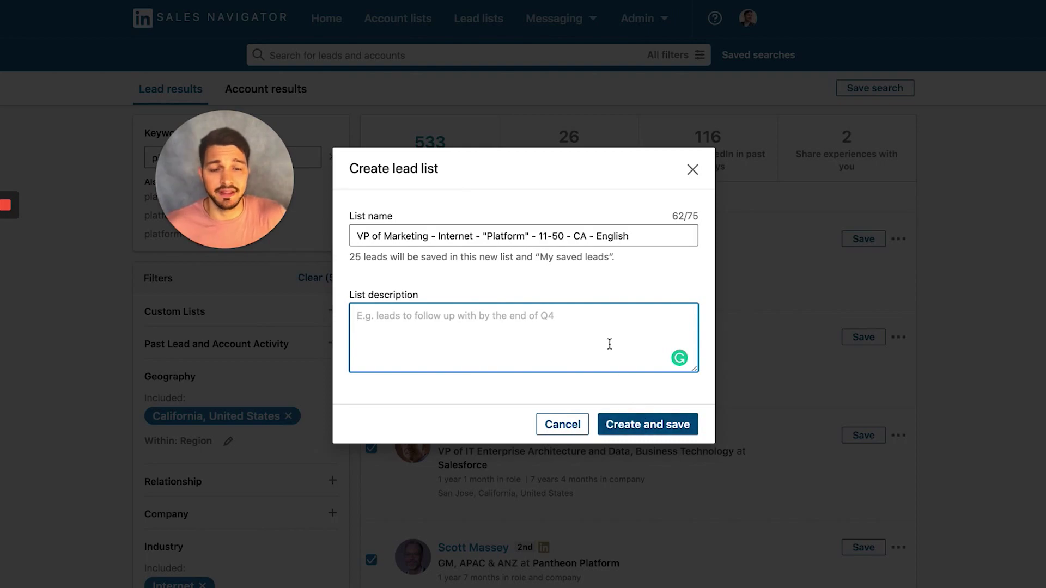
click(636, 427)
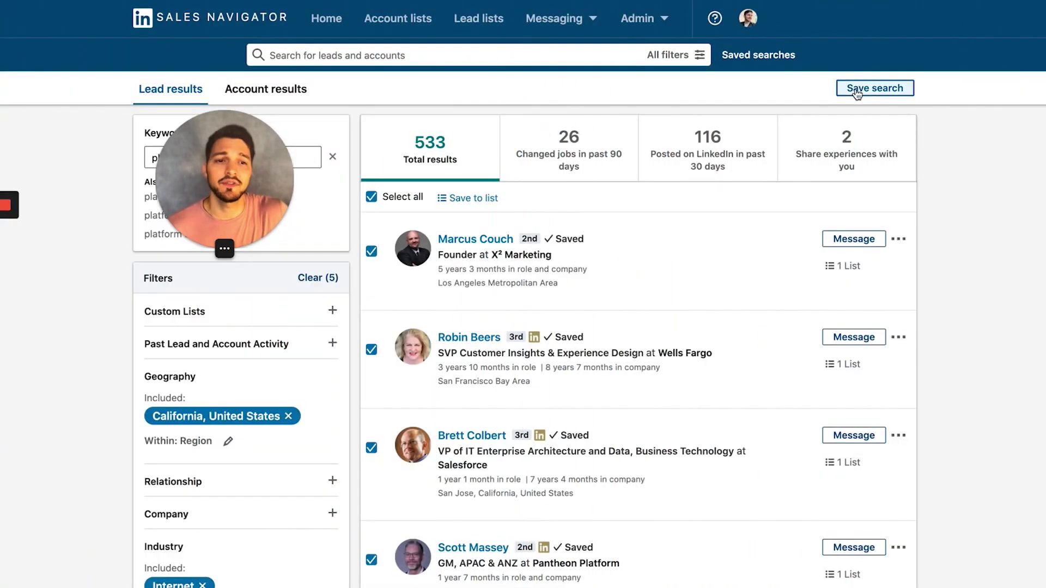
Step: Save the lead search as Internet - "Platform" - 11-50 - English - Etc with weekly alerts
click(856, 90)
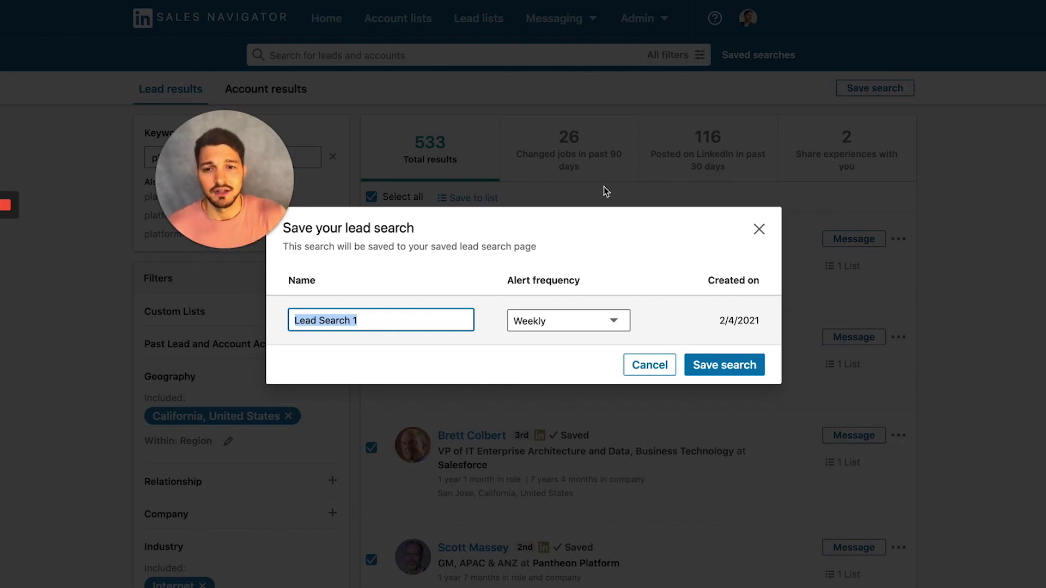
key(super+v)
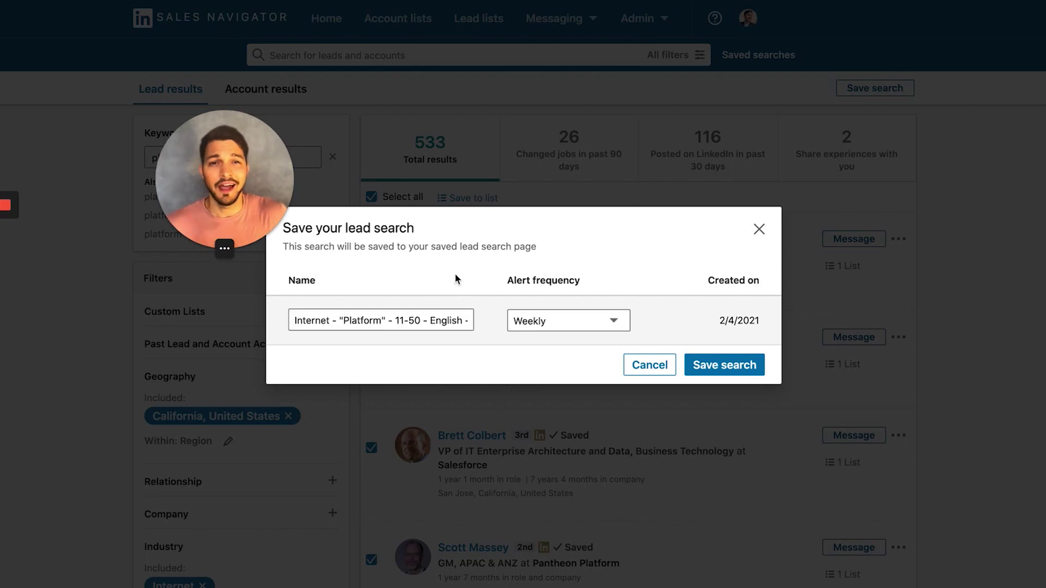
click(528, 327)
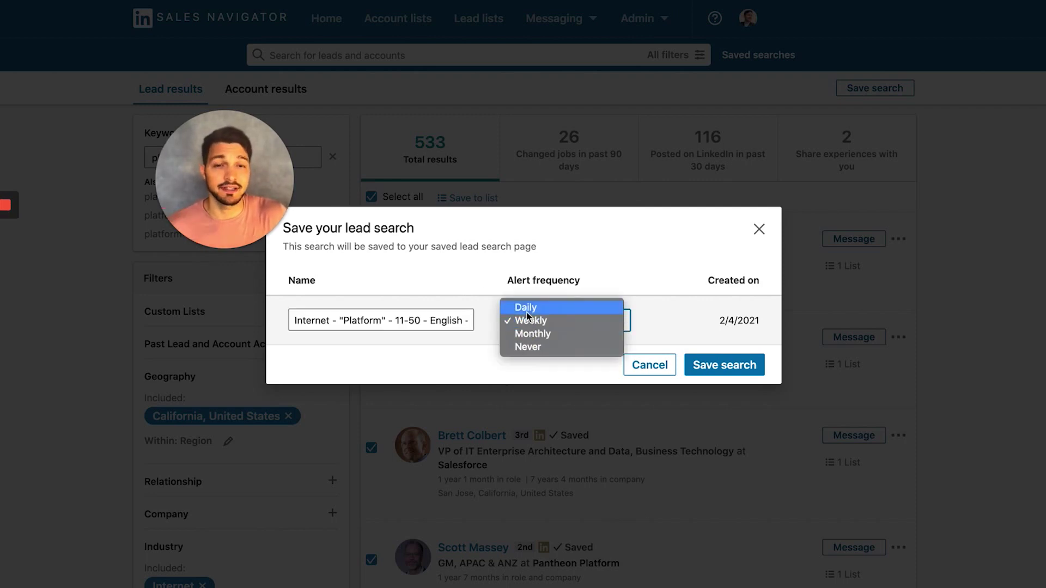
click(554, 285)
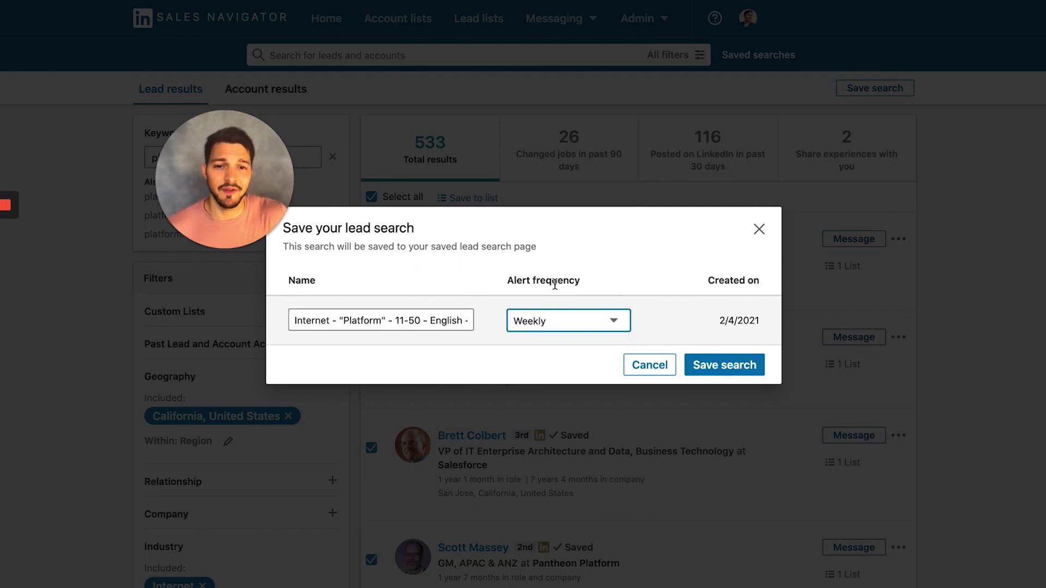
click(715, 365)
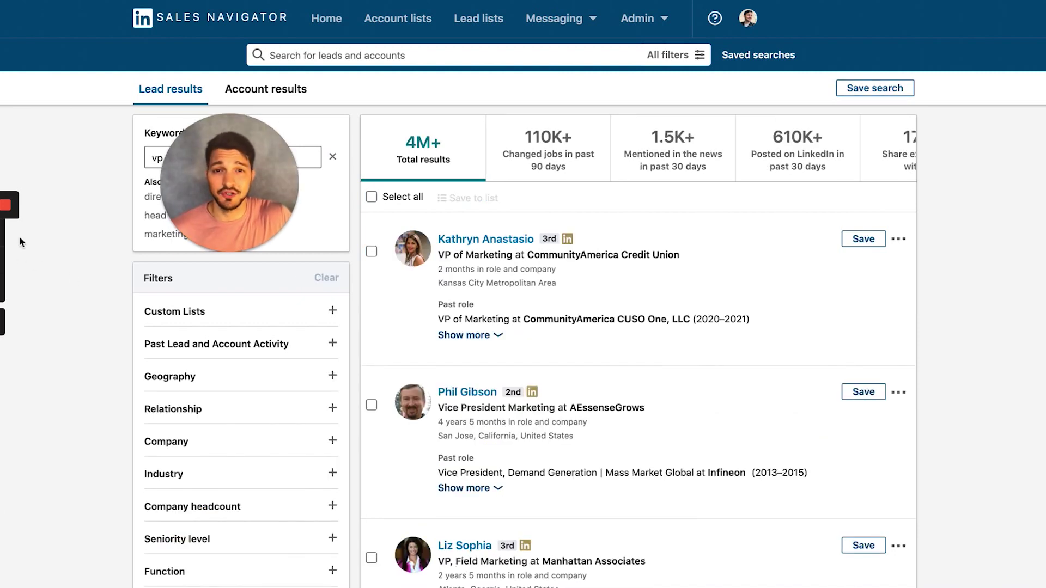
Step: Go to the saved lead searches and open the Internet - "Platform" - 11-50 - English - Etc search
click(10, 318)
mouse_move(817, 44)
mouse_down()
mouse_move(708, 36)
mouse_move(696, 57)
mouse_move(780, 66)
mouse_move(810, 48)
mouse_up()
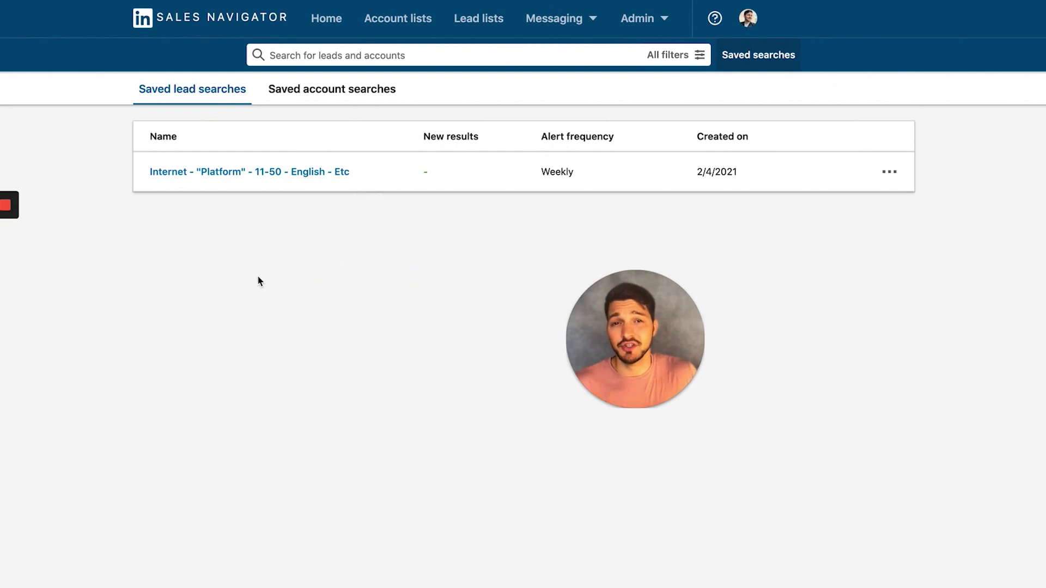
mouse_move(4, 265)
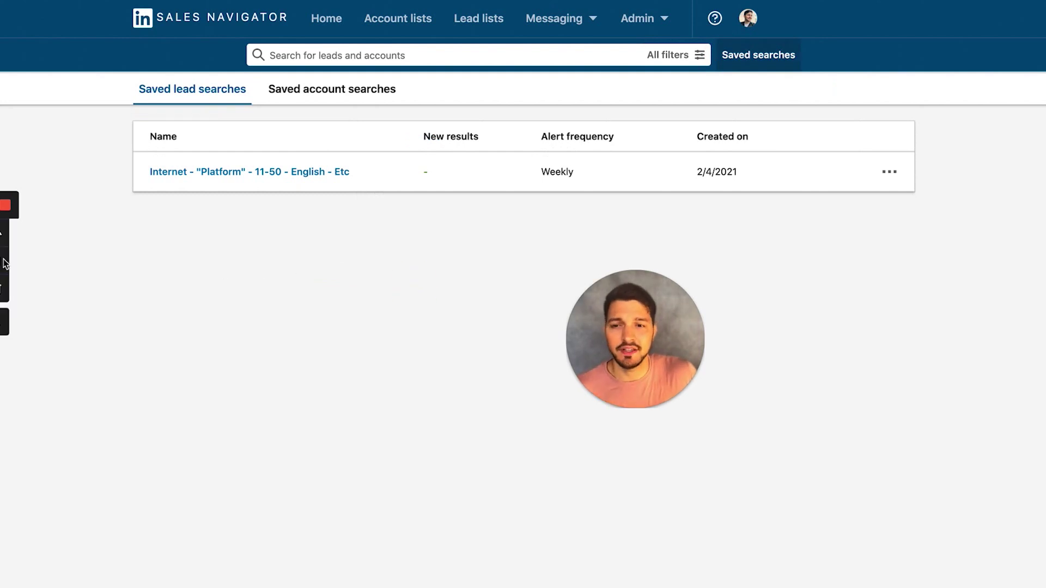
click(6, 321)
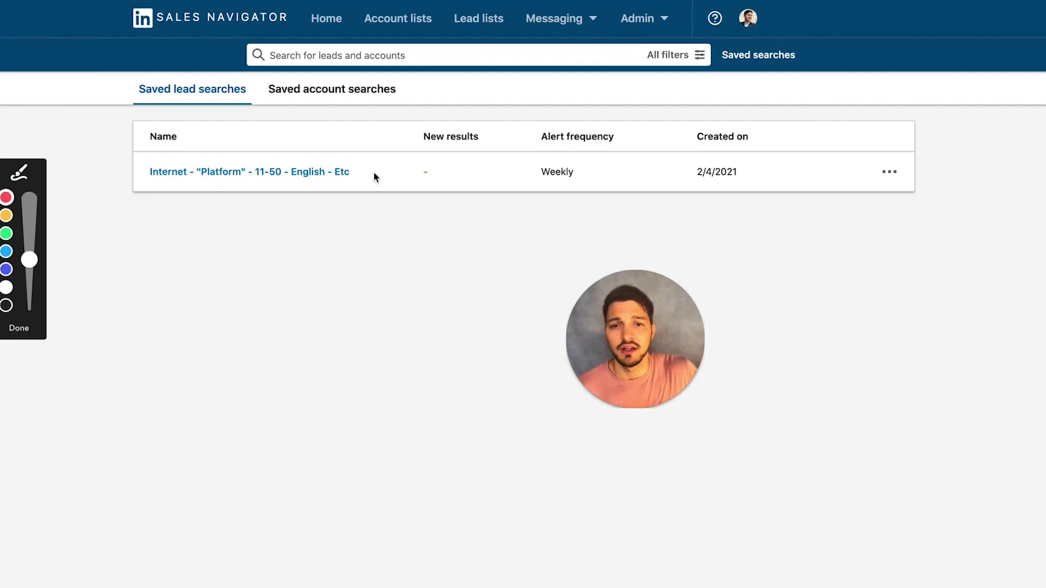
drag(143, 196, 379, 204)
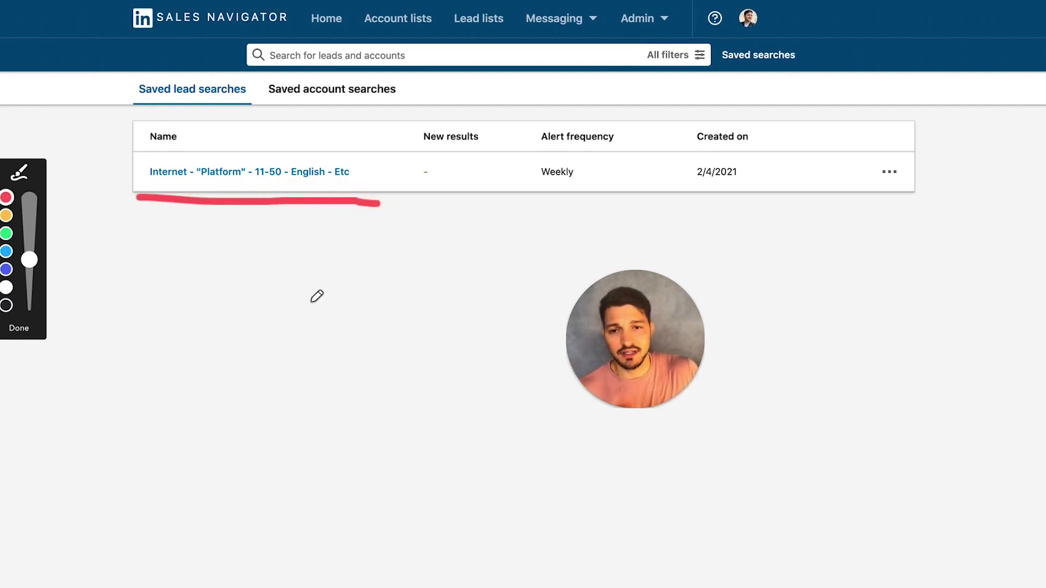
click(29, 330)
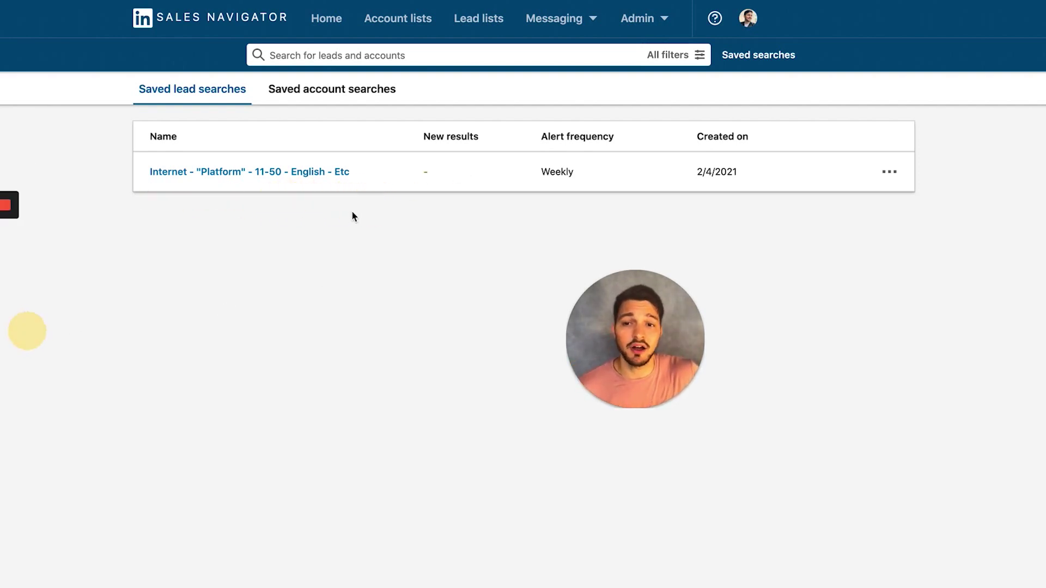
click(259, 175)
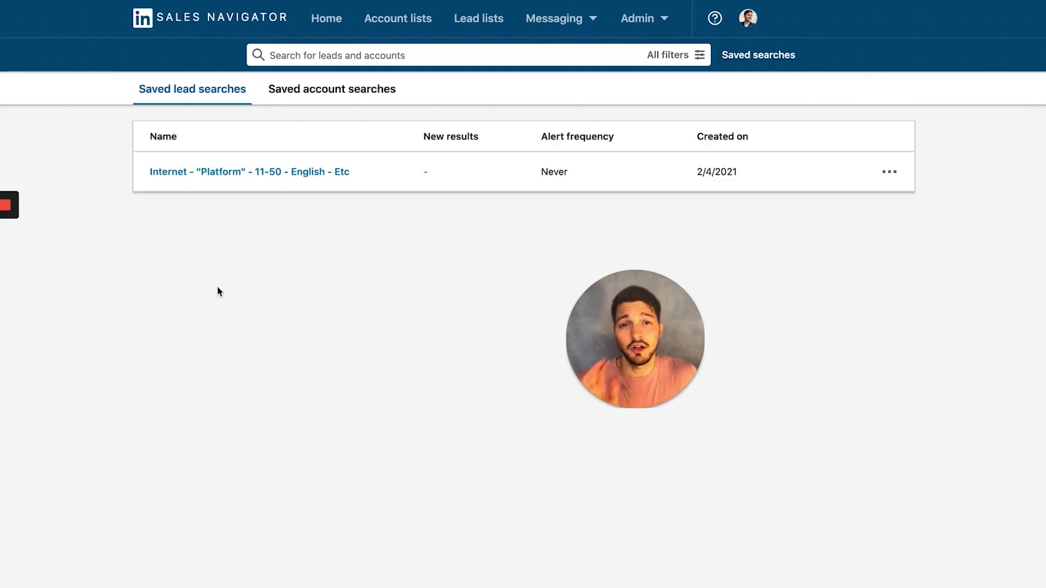
mouse_move(7, 265)
click(6, 314)
mouse_move(460, 158)
mouse_down()
mouse_move(396, 154)
mouse_move(393, 188)
mouse_move(483, 182)
mouse_move(480, 159)
mouse_up()
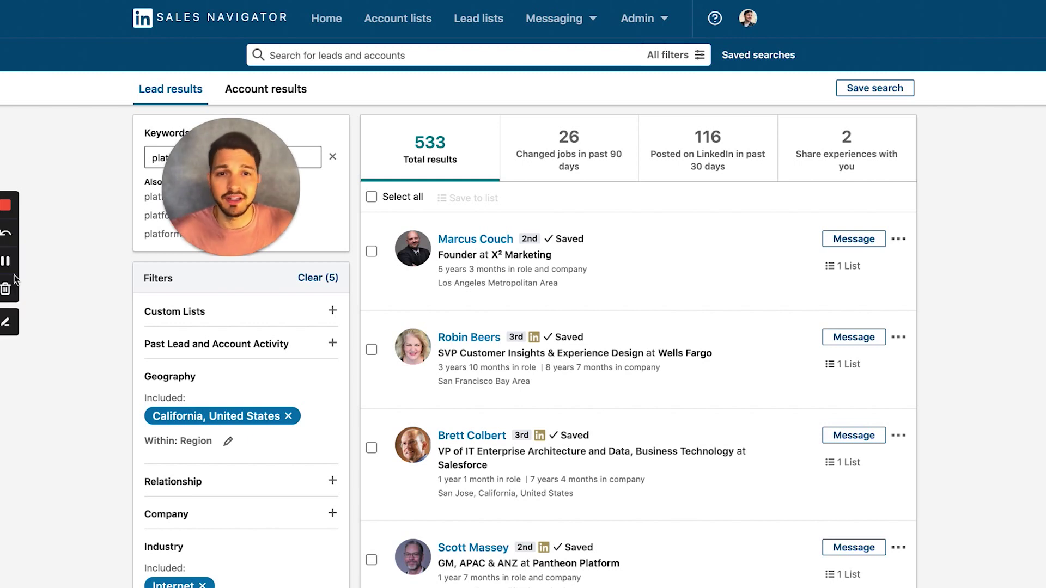
mouse_move(246, 242)
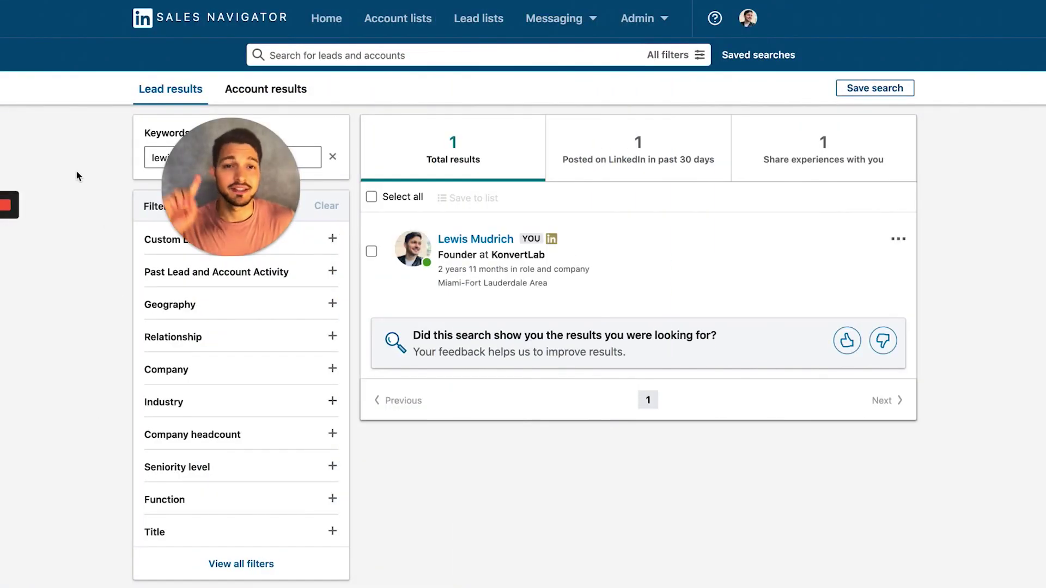
mouse_move(285, 32)
mouse_down()
mouse_move(218, 76)
mouse_move(559, 87)
mouse_move(728, 70)
mouse_move(681, 23)
mouse_move(235, 25)
mouse_up()
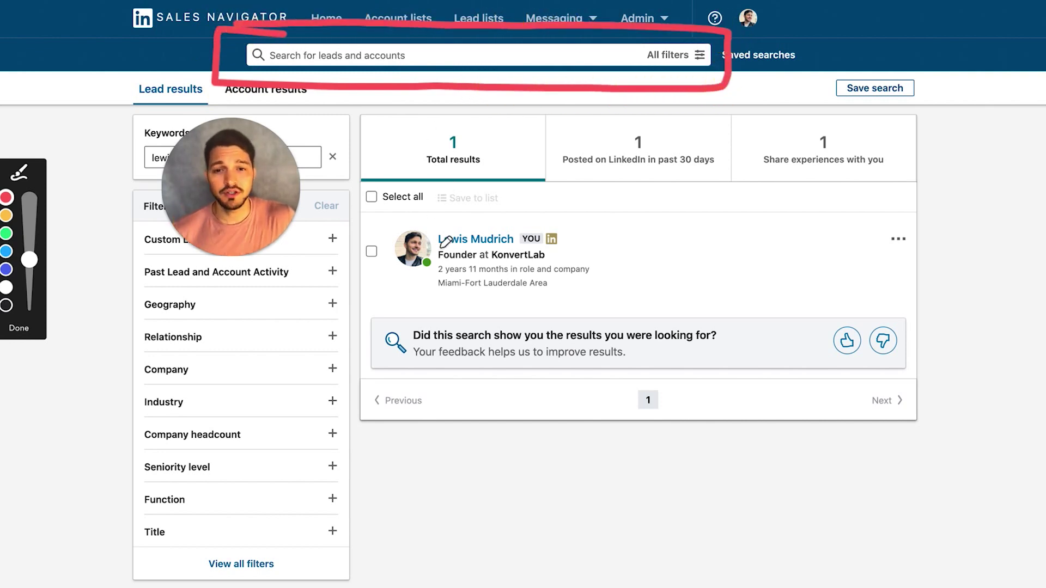
mouse_move(537, 215)
mouse_down()
mouse_move(342, 207)
mouse_move(344, 315)
mouse_move(656, 322)
mouse_move(656, 218)
mouse_move(508, 208)
mouse_up()
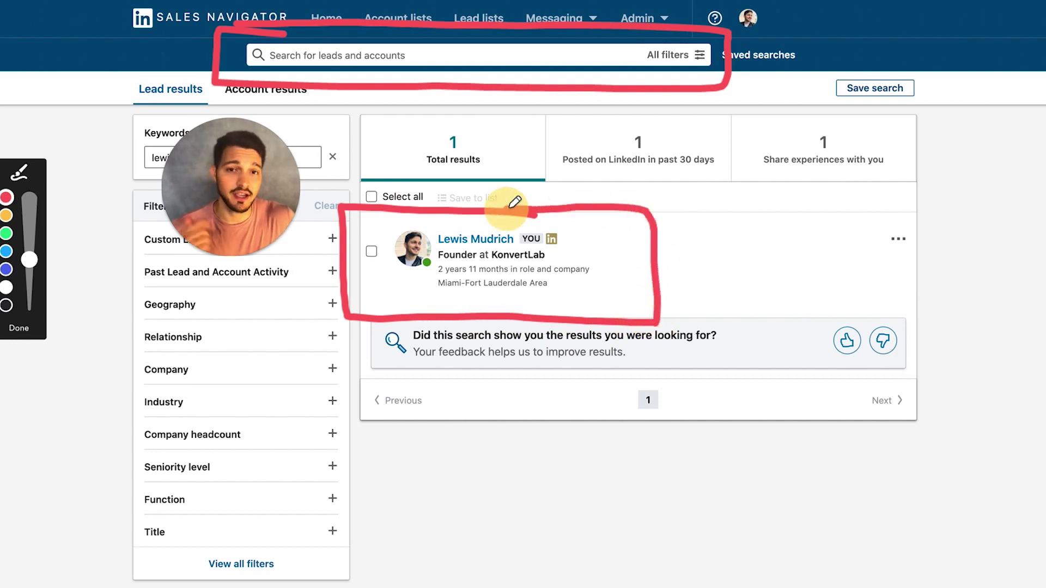
click(22, 327)
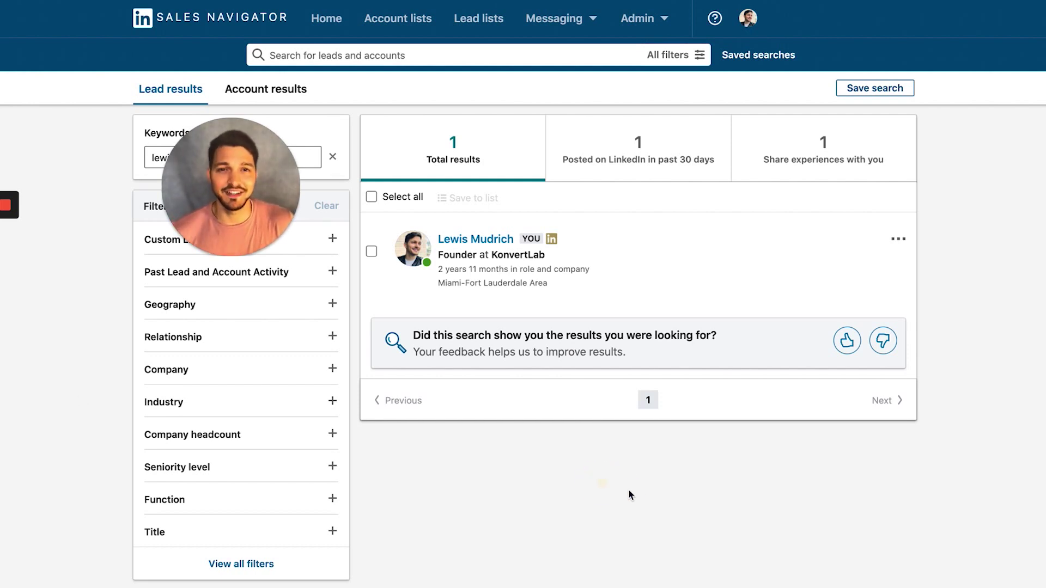
Step: View the leads similar to the founder of KonvertLab in the lead results
click(898, 240)
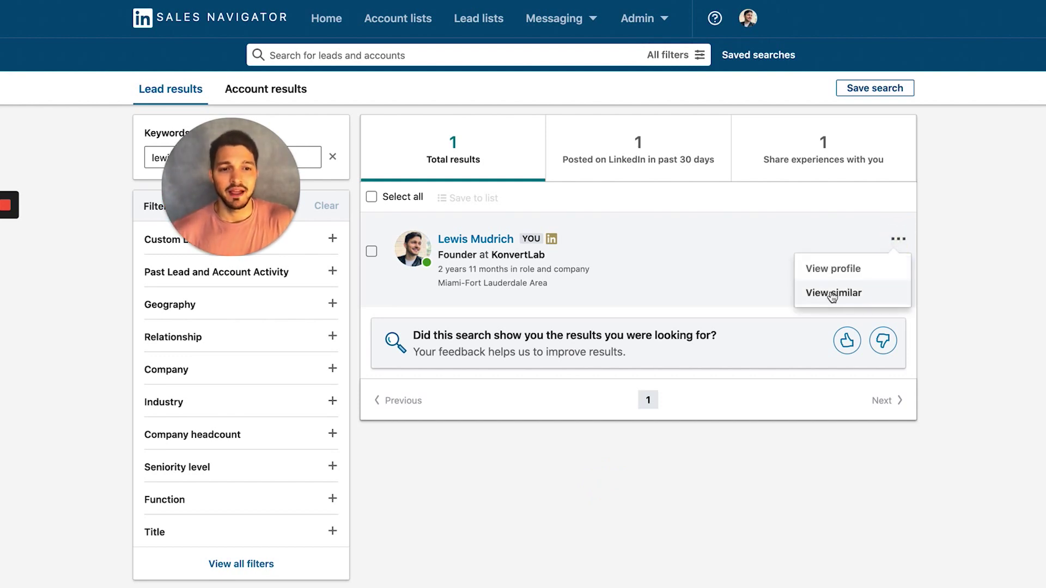
click(872, 301)
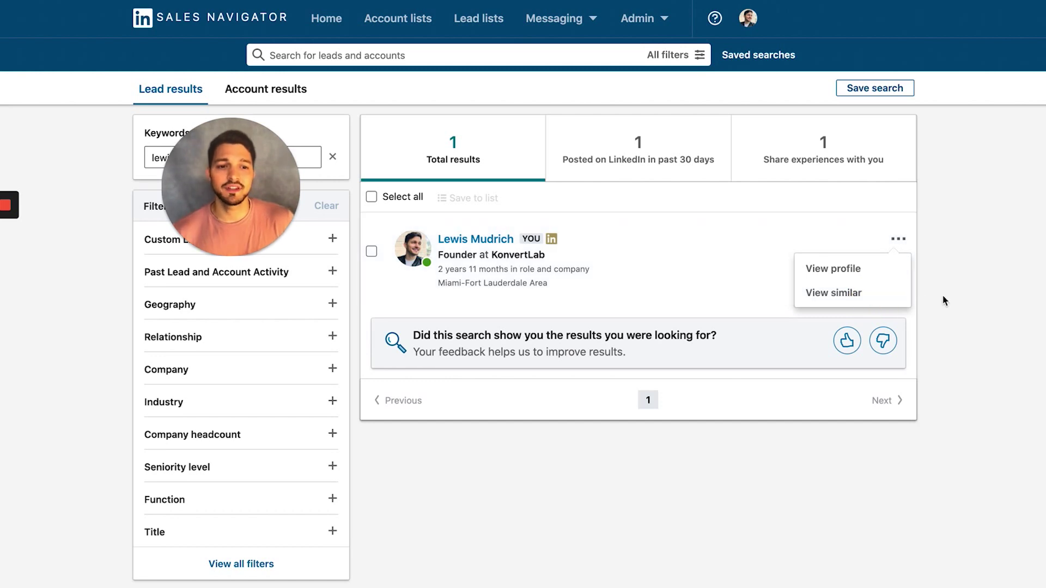
click(826, 294)
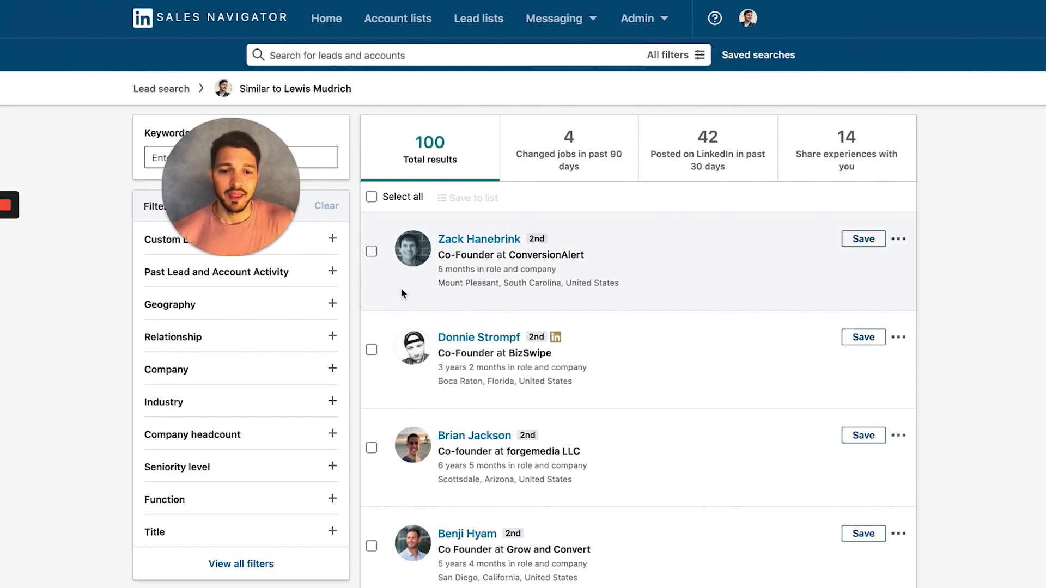
Step: Review the similar leads' job titles, companies and locations through the end of the first results page
scroll(401, 288, down, 2)
scroll(380, 334, down, 1)
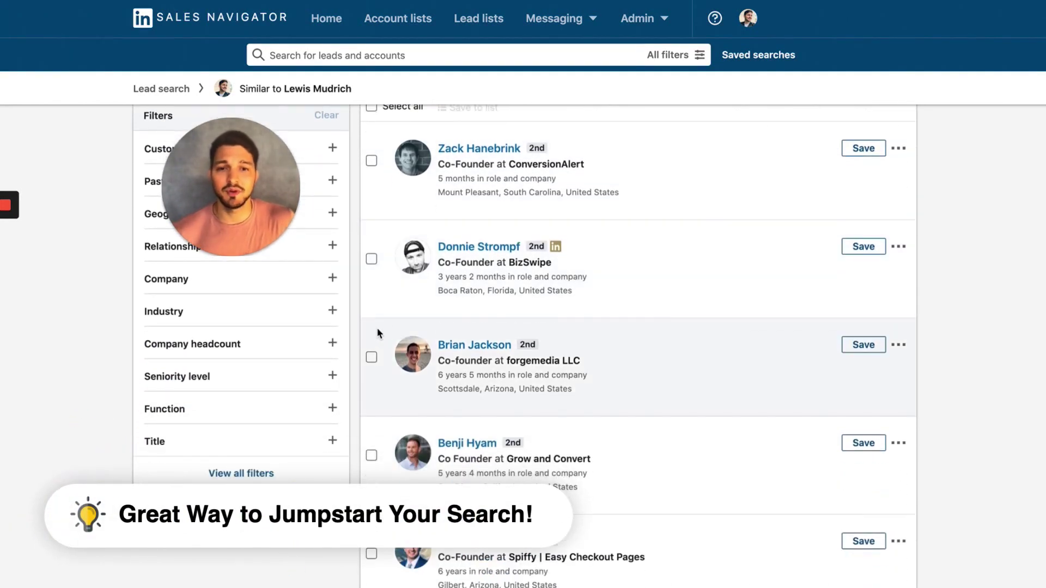
scroll(362, 322, down, 2)
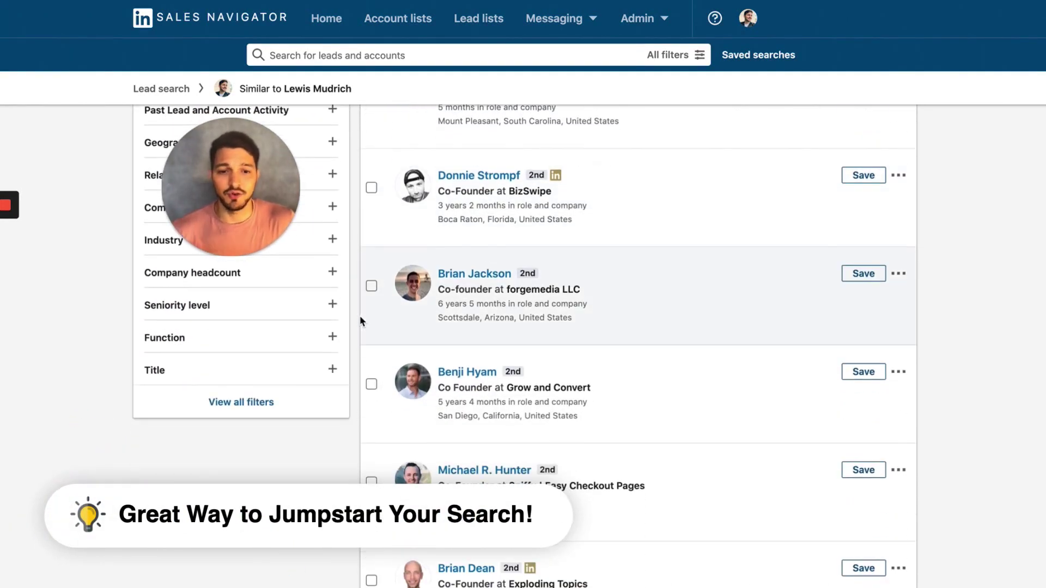
scroll(361, 322, down, 5)
scroll(323, 419, down, 3)
scroll(325, 411, down, 2)
scroll(328, 408, down, 3)
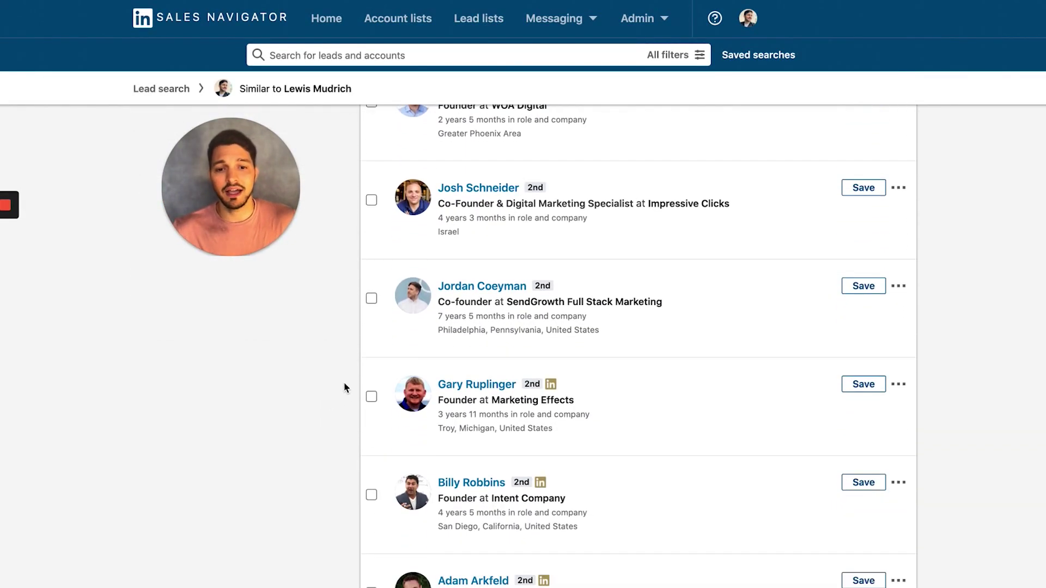
scroll(345, 388, down, 6)
scroll(343, 388, down, 4)
scroll(339, 388, down, 5)
scroll(338, 393, down, 5)
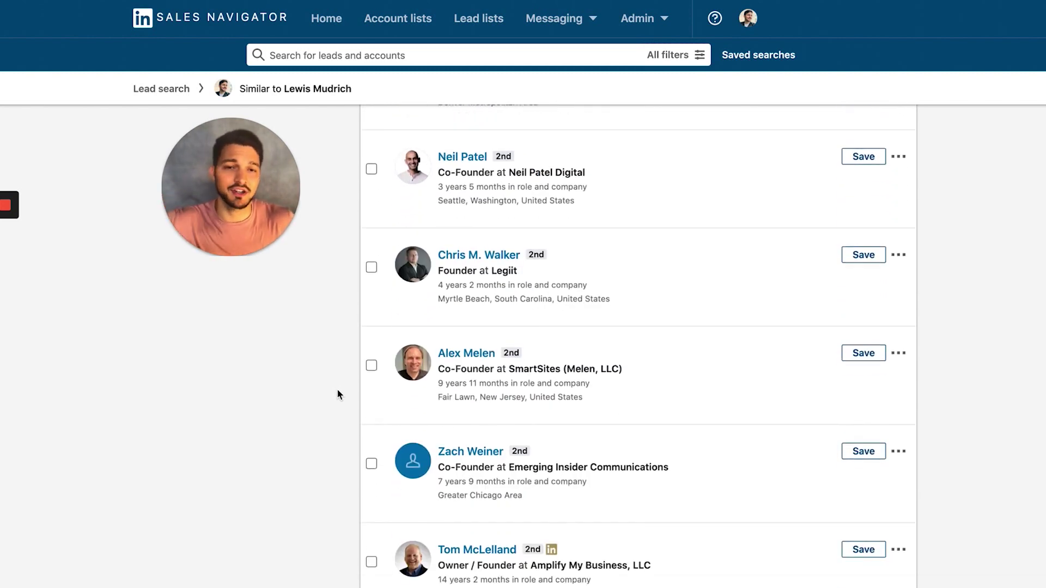
scroll(338, 394, down, 1)
scroll(339, 395, down, 2)
scroll(337, 391, down, 3)
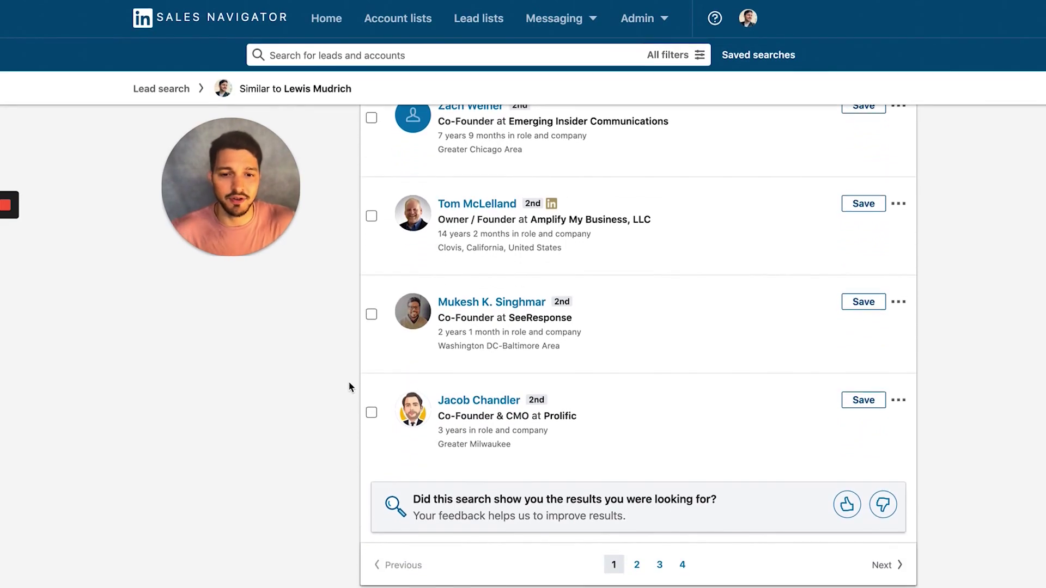
scroll(348, 380, up, 20)
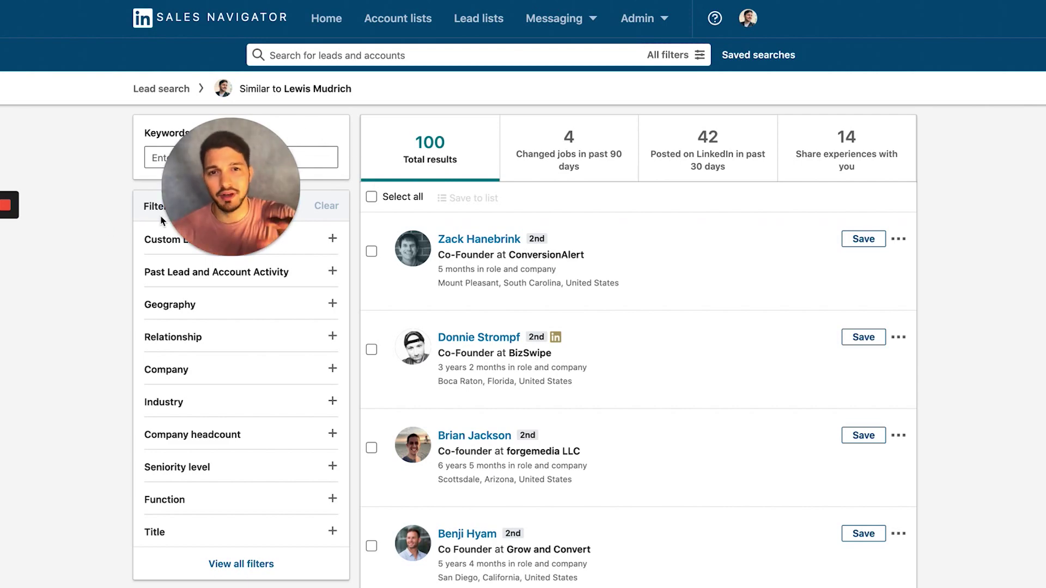
scroll(673, 220, down, 1)
scroll(556, 324, down, 8)
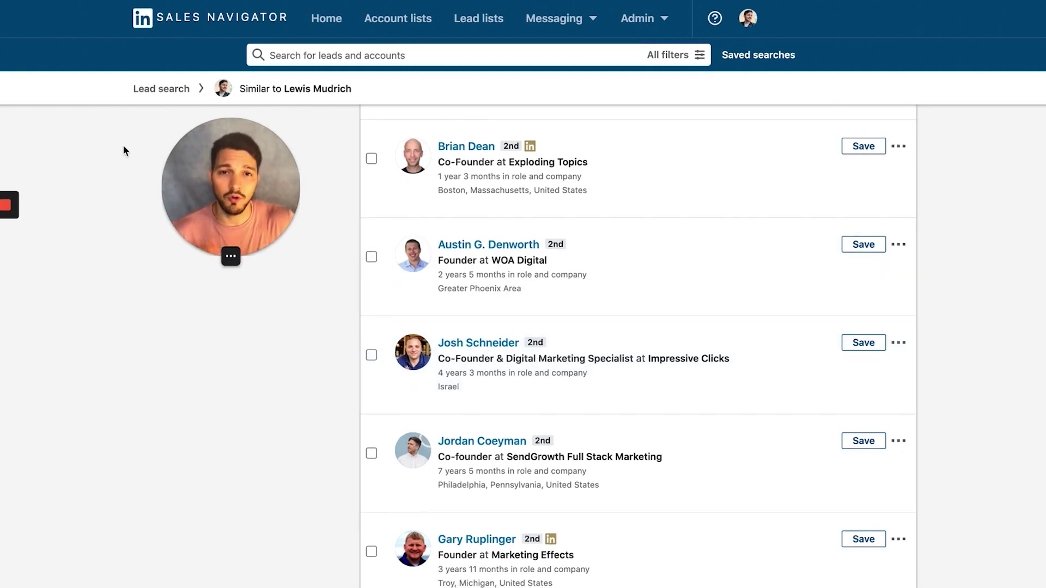
scroll(109, 338, up, 8)
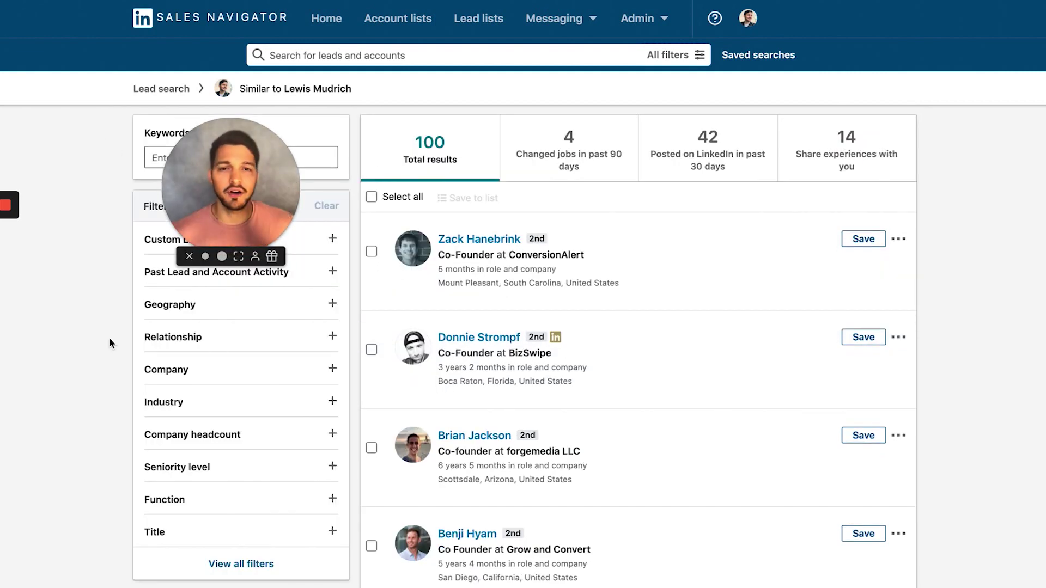